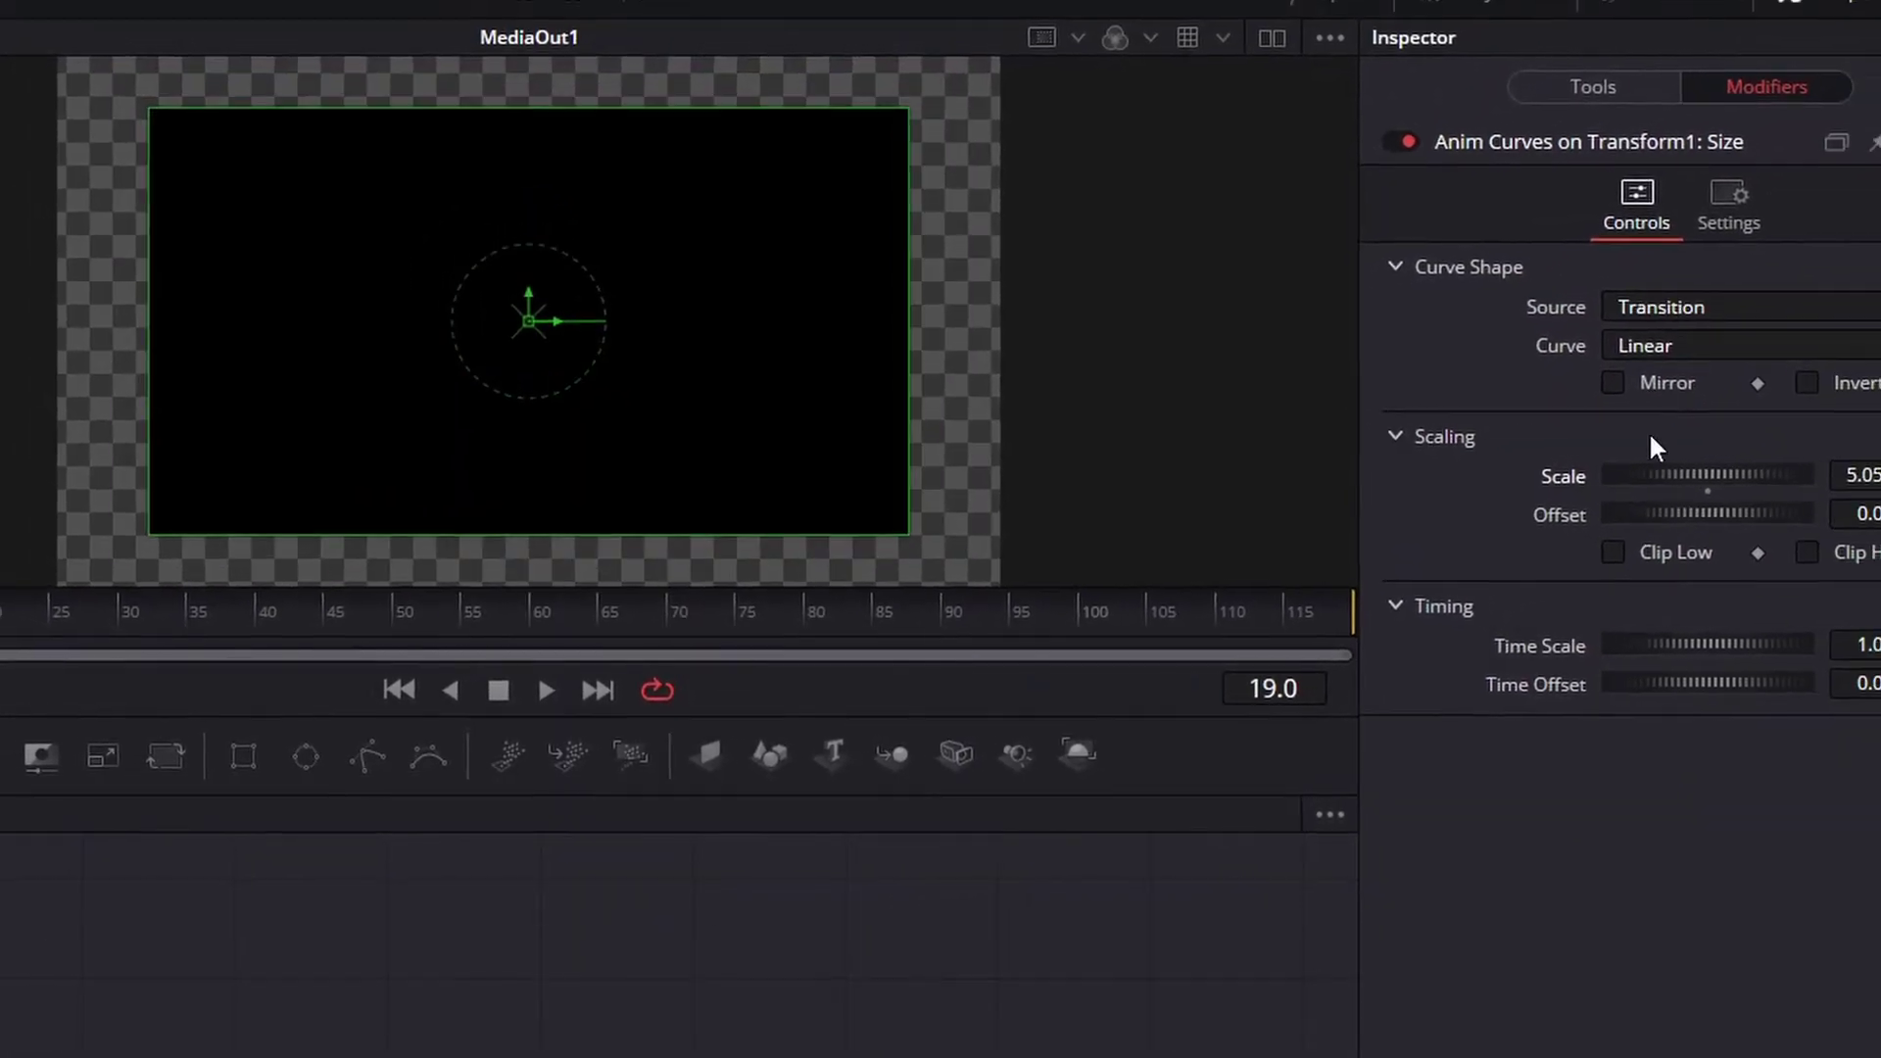
Reset the Scale of the Anim Curves modifier on Transform1's Size and open the Curve choices.
click(1728, 486)
click(1663, 333)
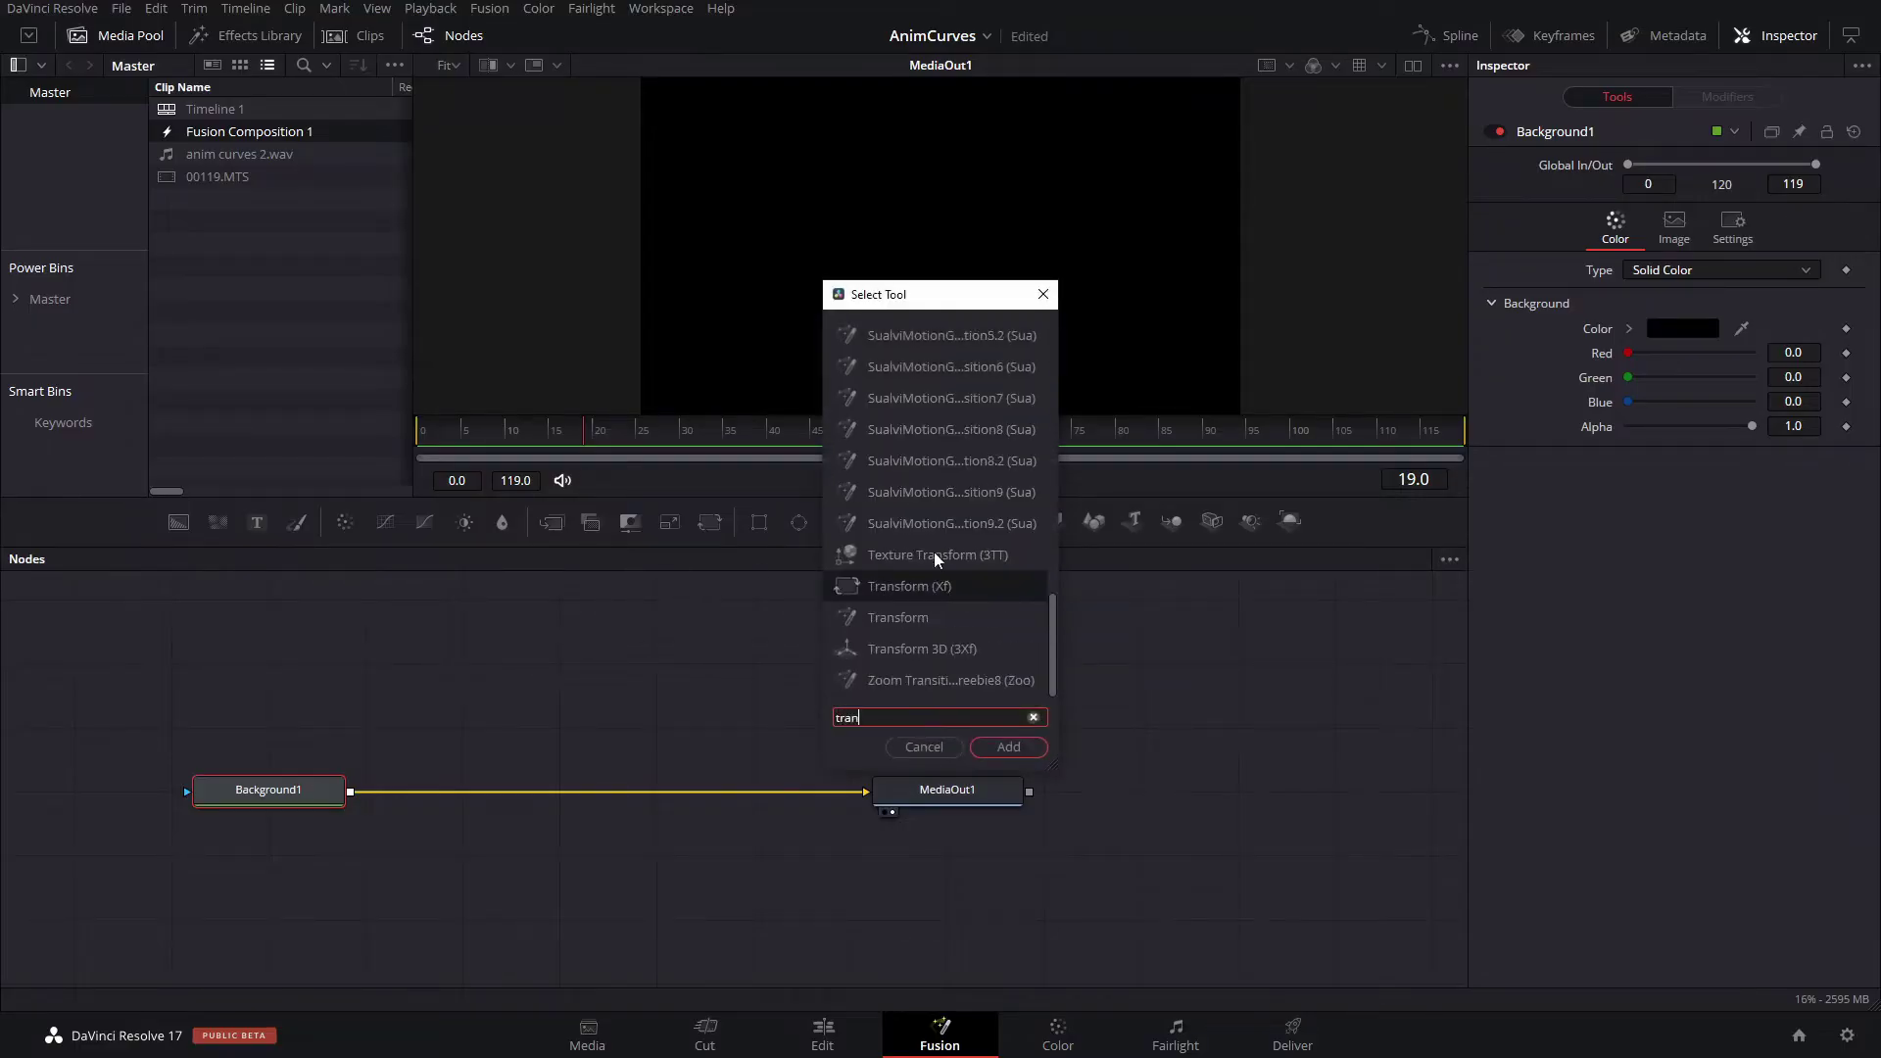
Add a Transform node between Background1 and MediaOut1.
key(Return)
drag(473, 790, 559, 790)
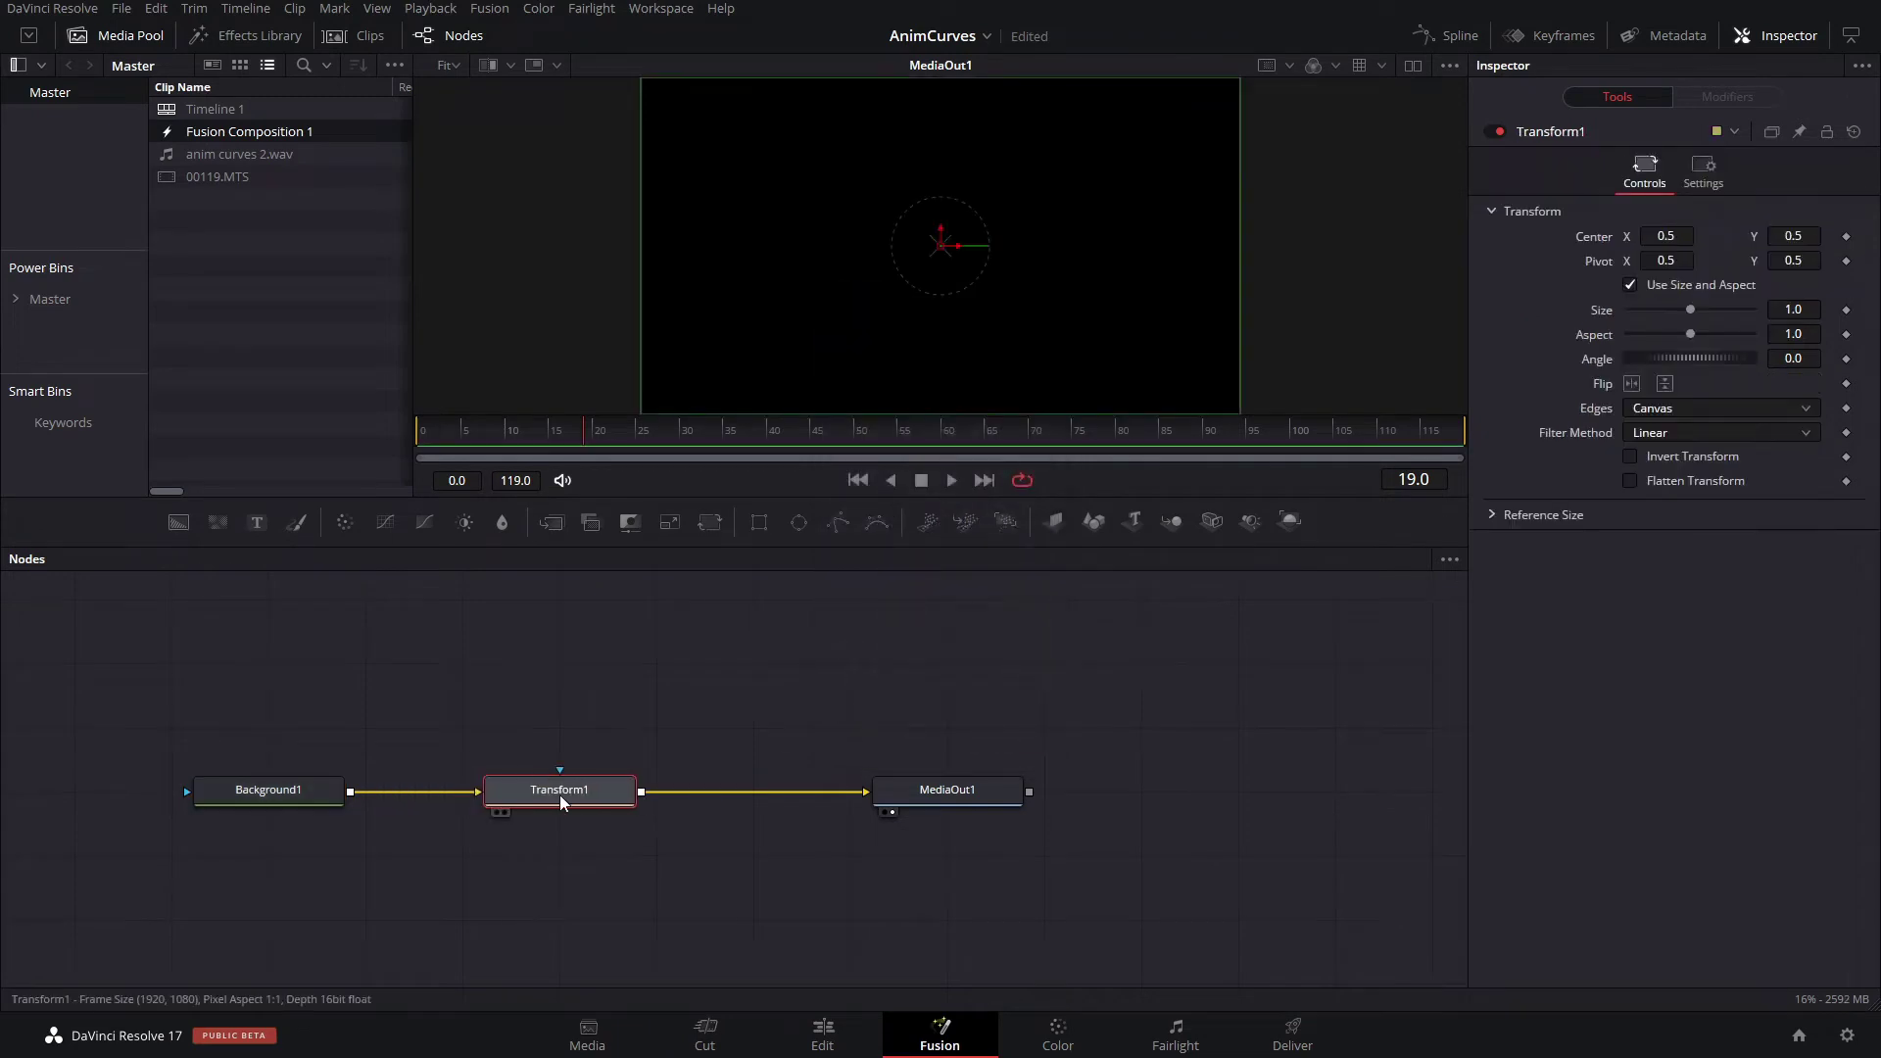
Modify Transform1's Size with Anim Curves and open the modifier's controls.
right_click(1605, 312)
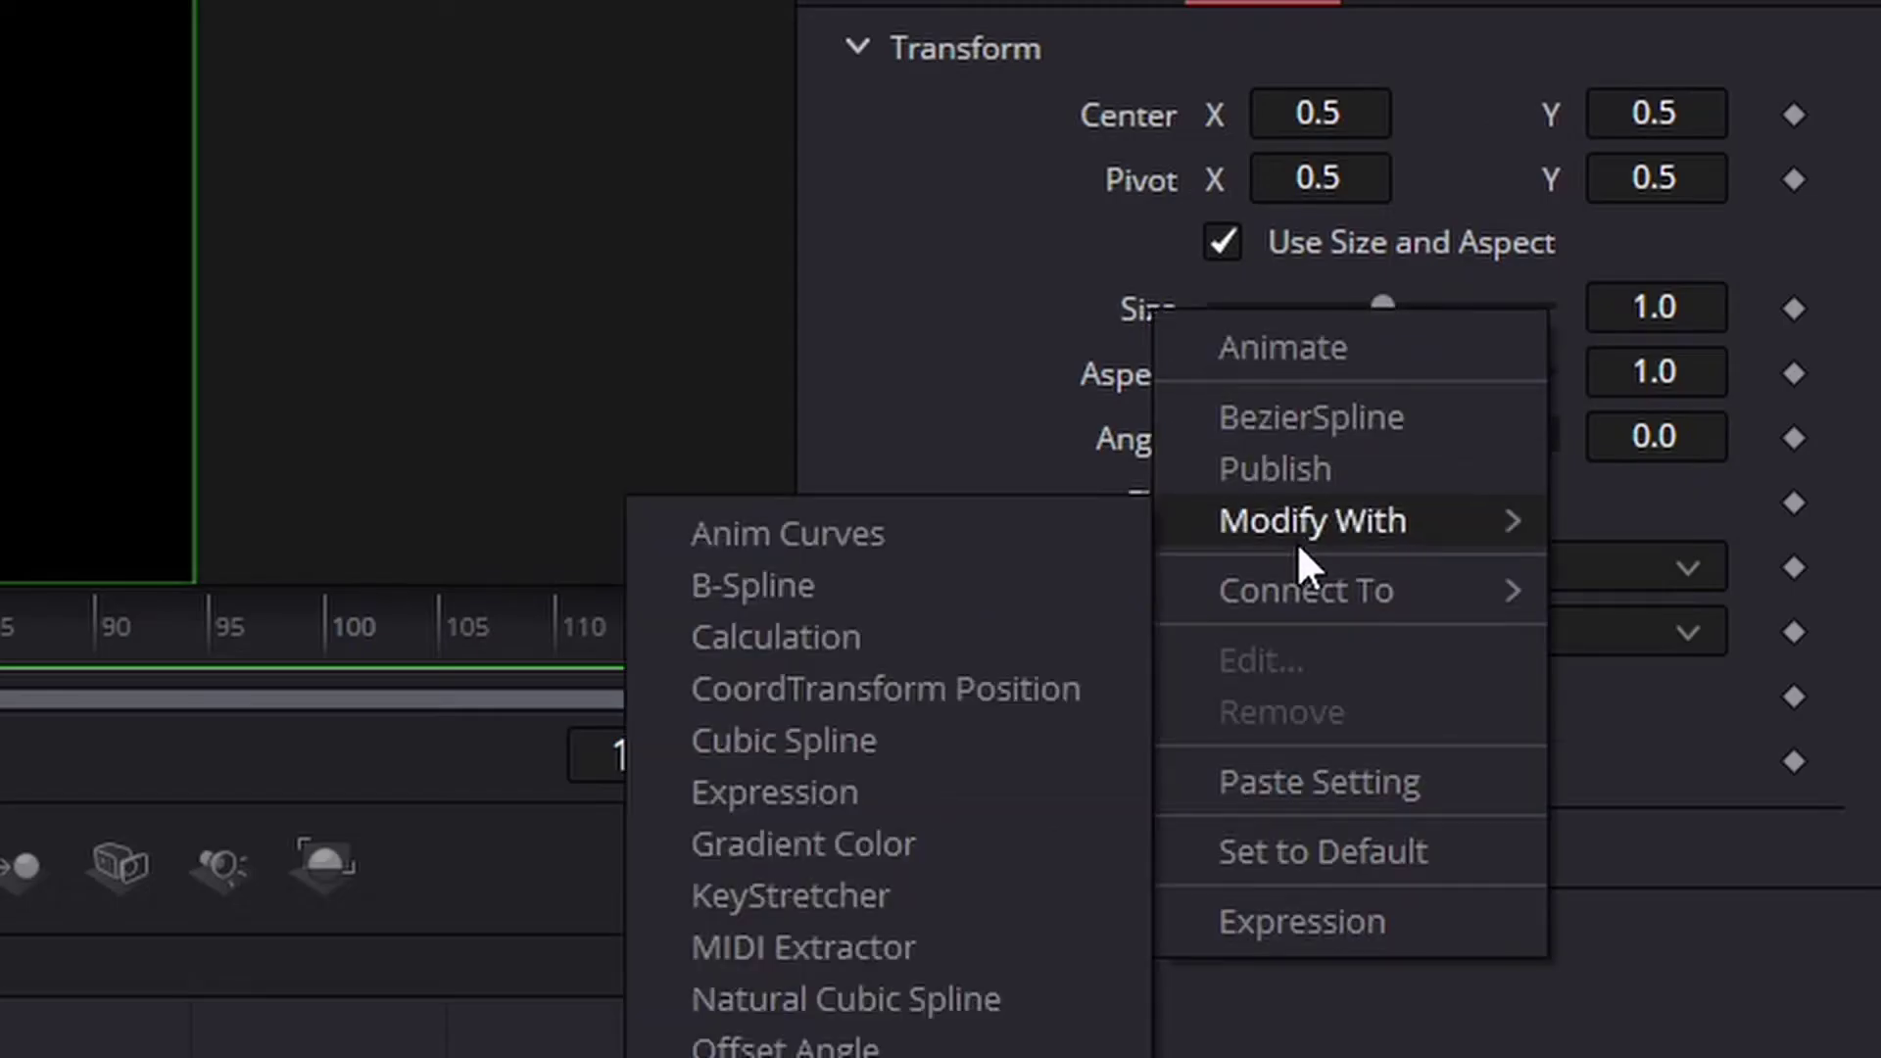
mouse_move(1658, 392)
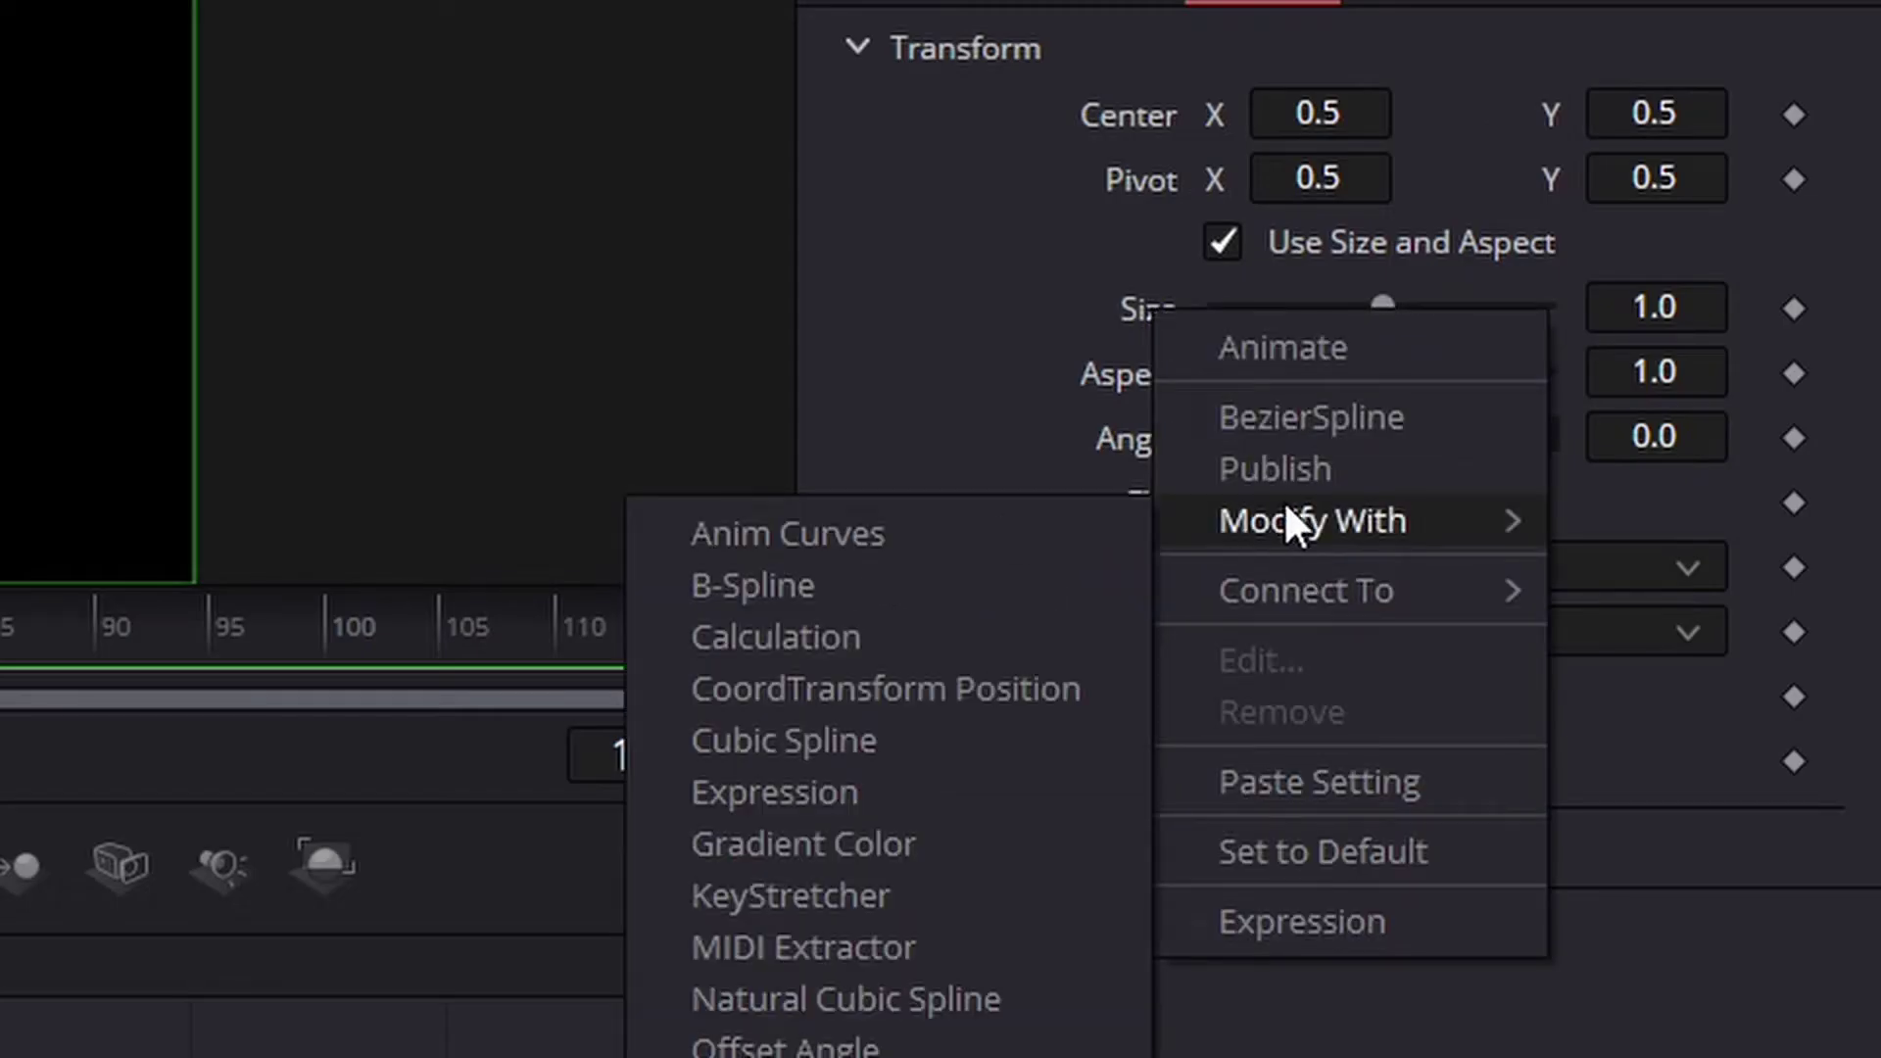
click(997, 547)
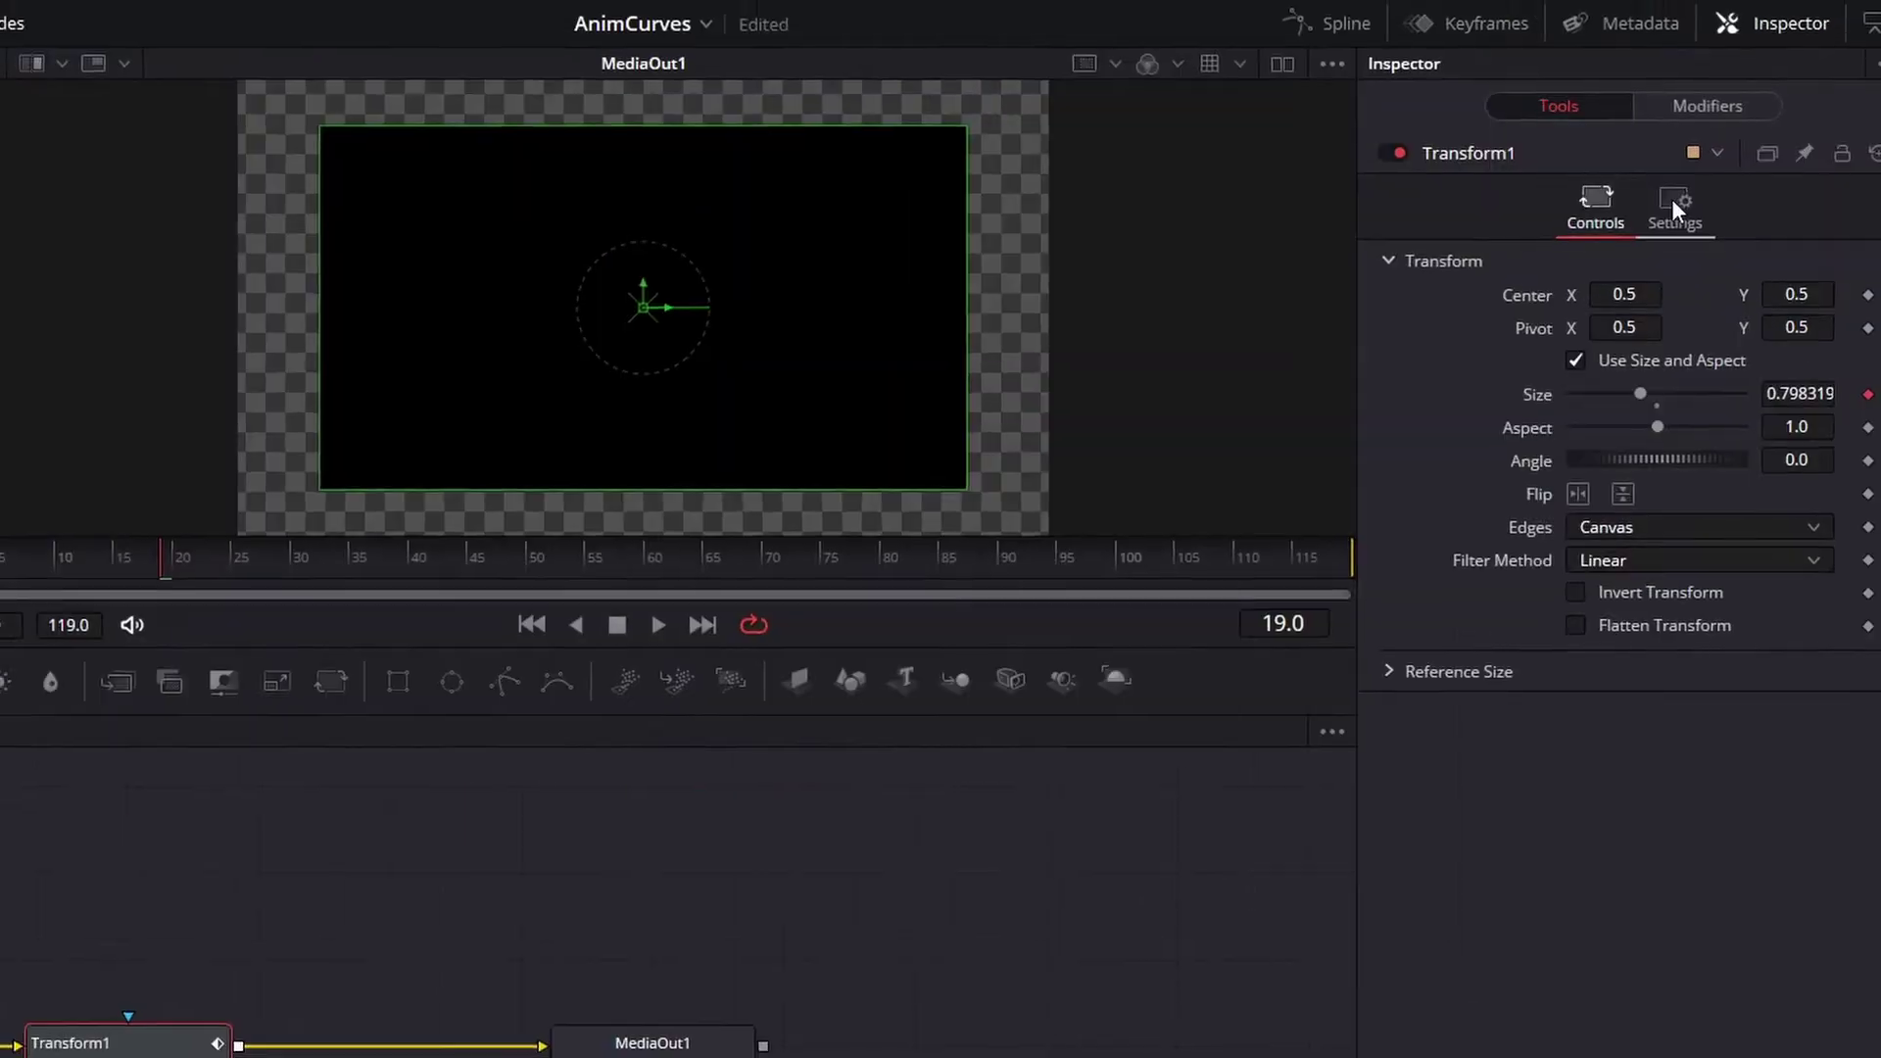
click(1672, 198)
click(1595, 206)
click(1708, 106)
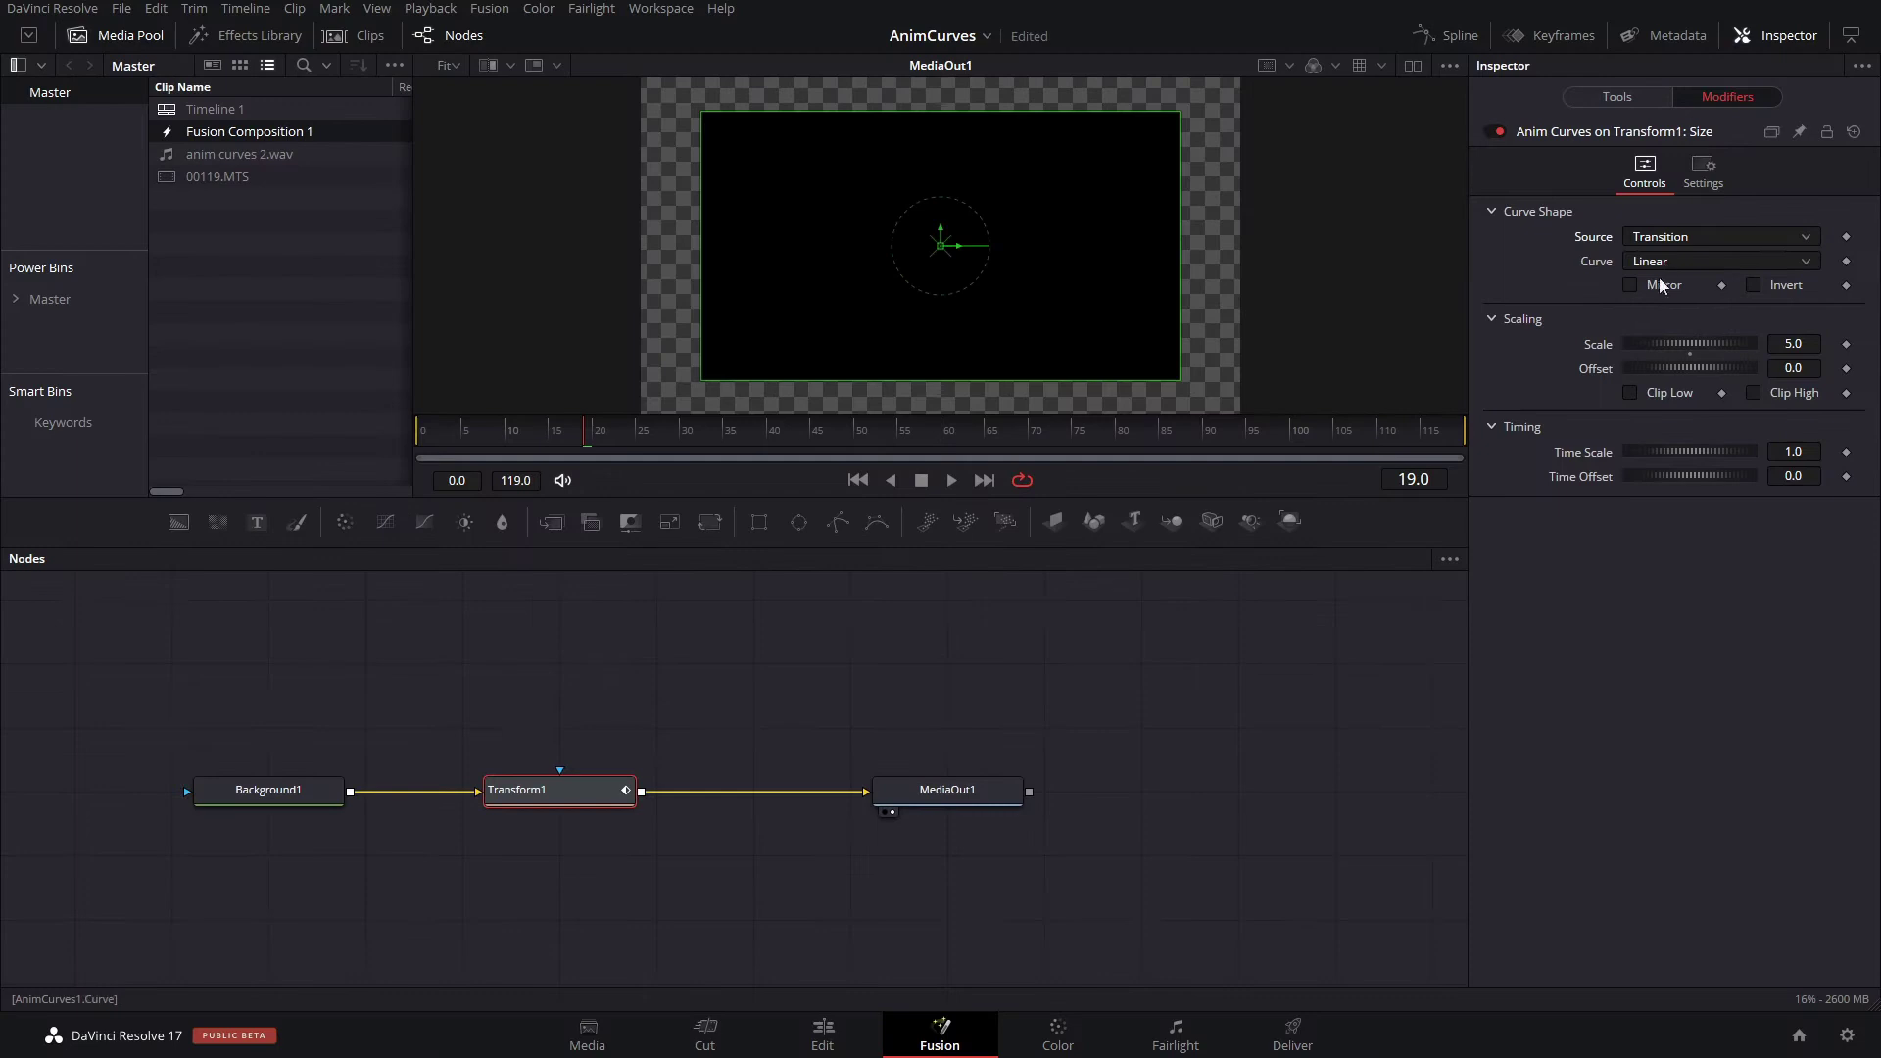
Reset the Anim Curves Scale to 1.0 and switch the curve shape's Source to Custom.
drag(1582, 418, 1590, 436)
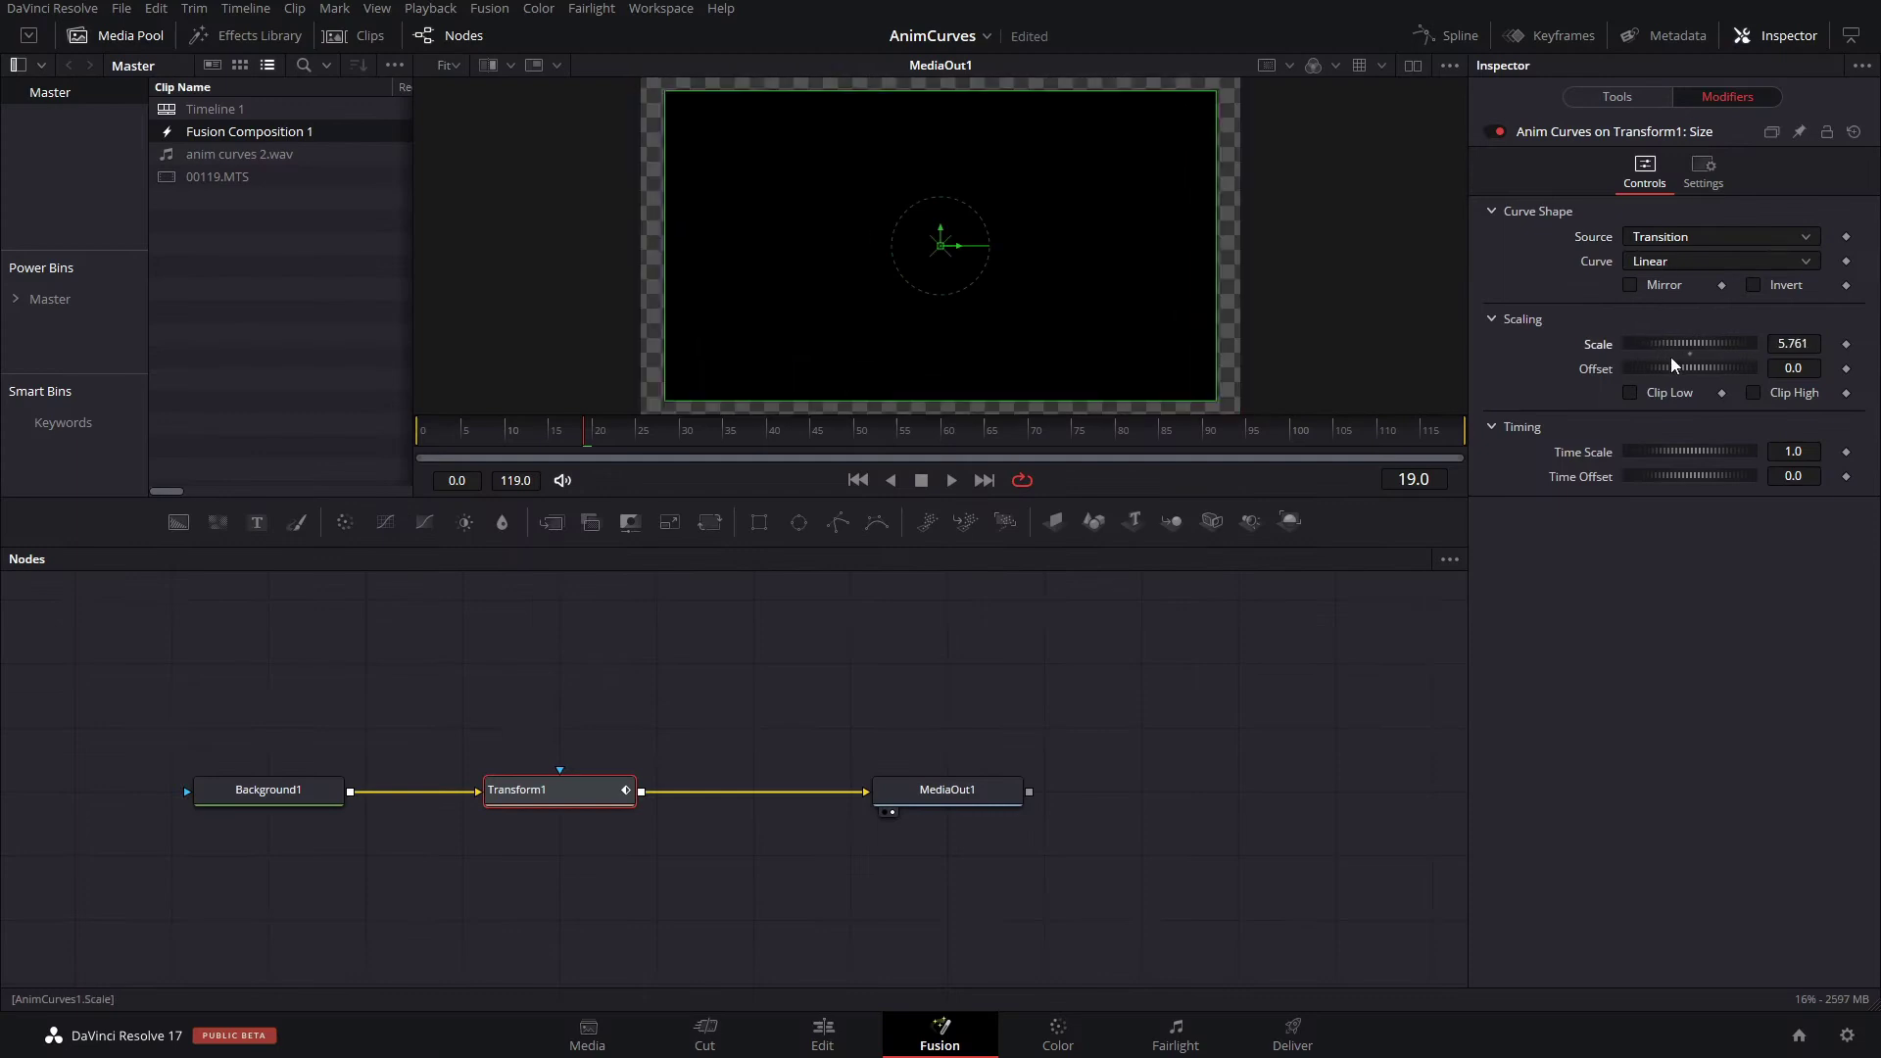
click(1690, 353)
click(1666, 262)
click(1654, 306)
click(1672, 238)
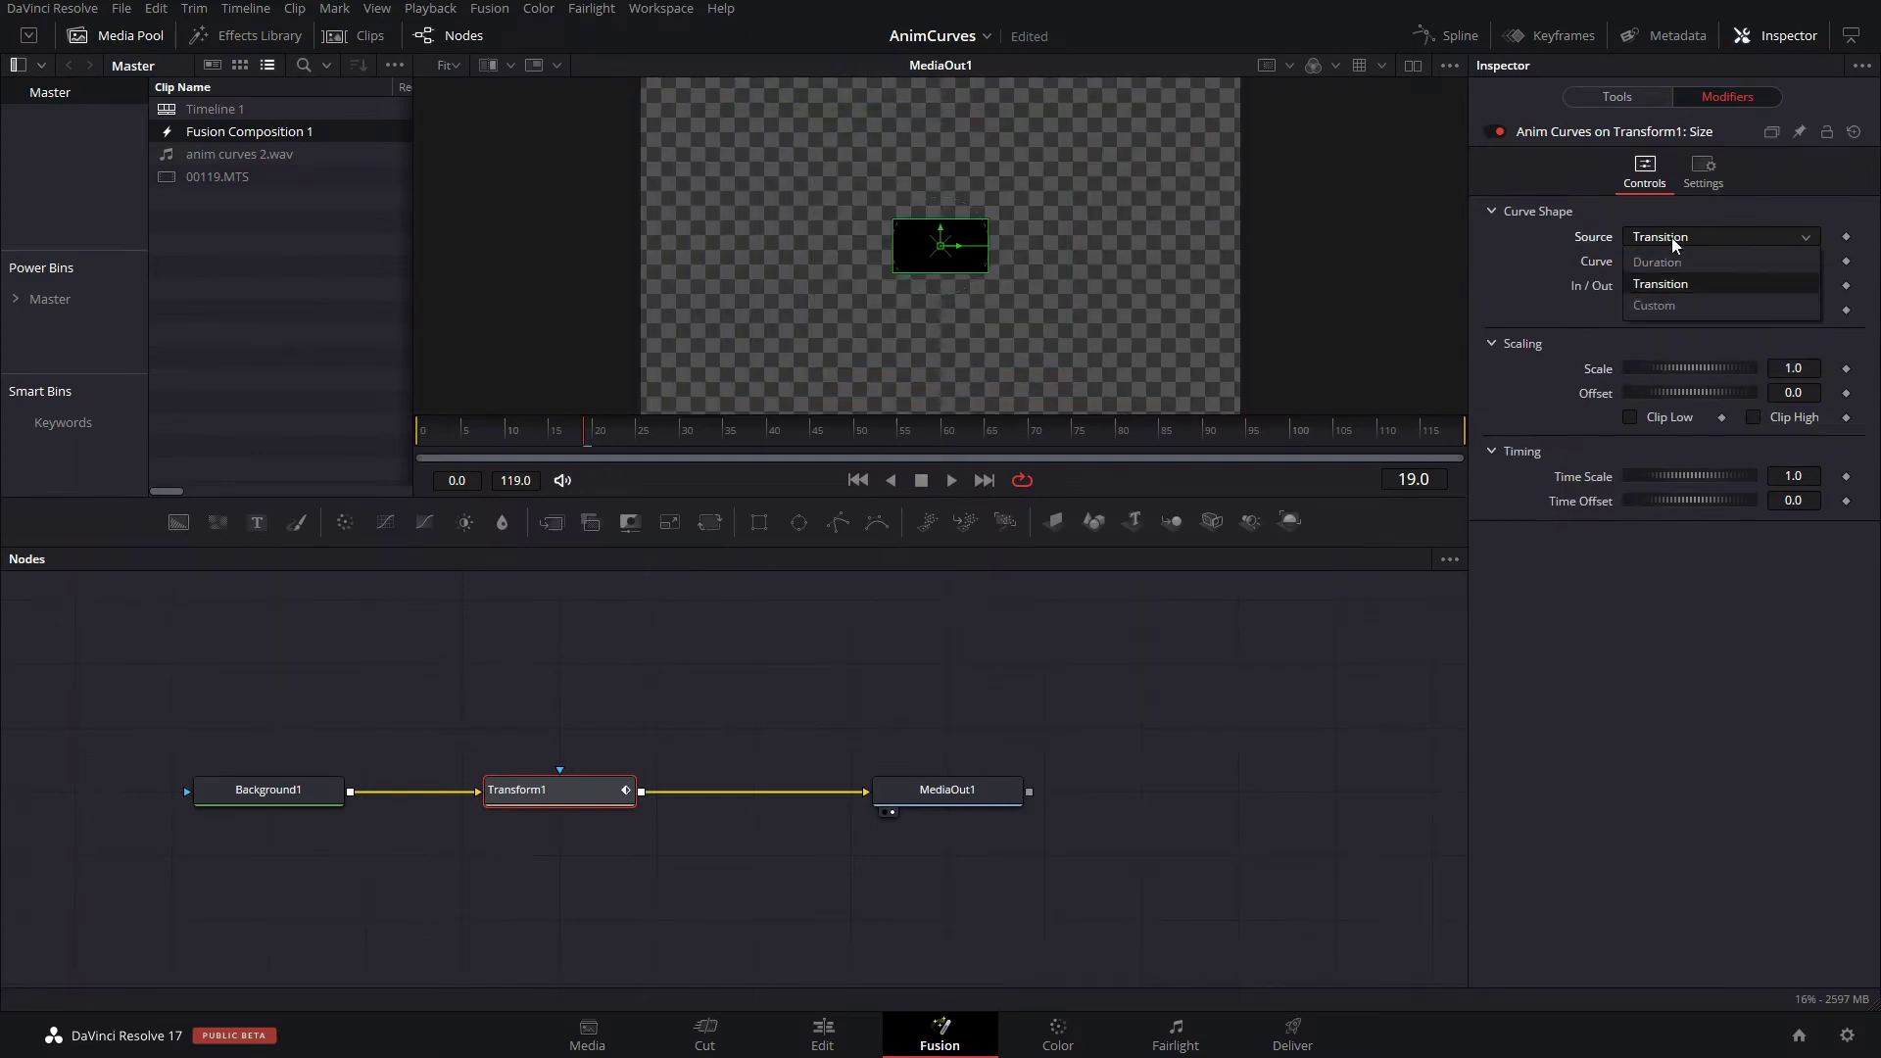
click(1683, 311)
drag(1686, 261, 1745, 277)
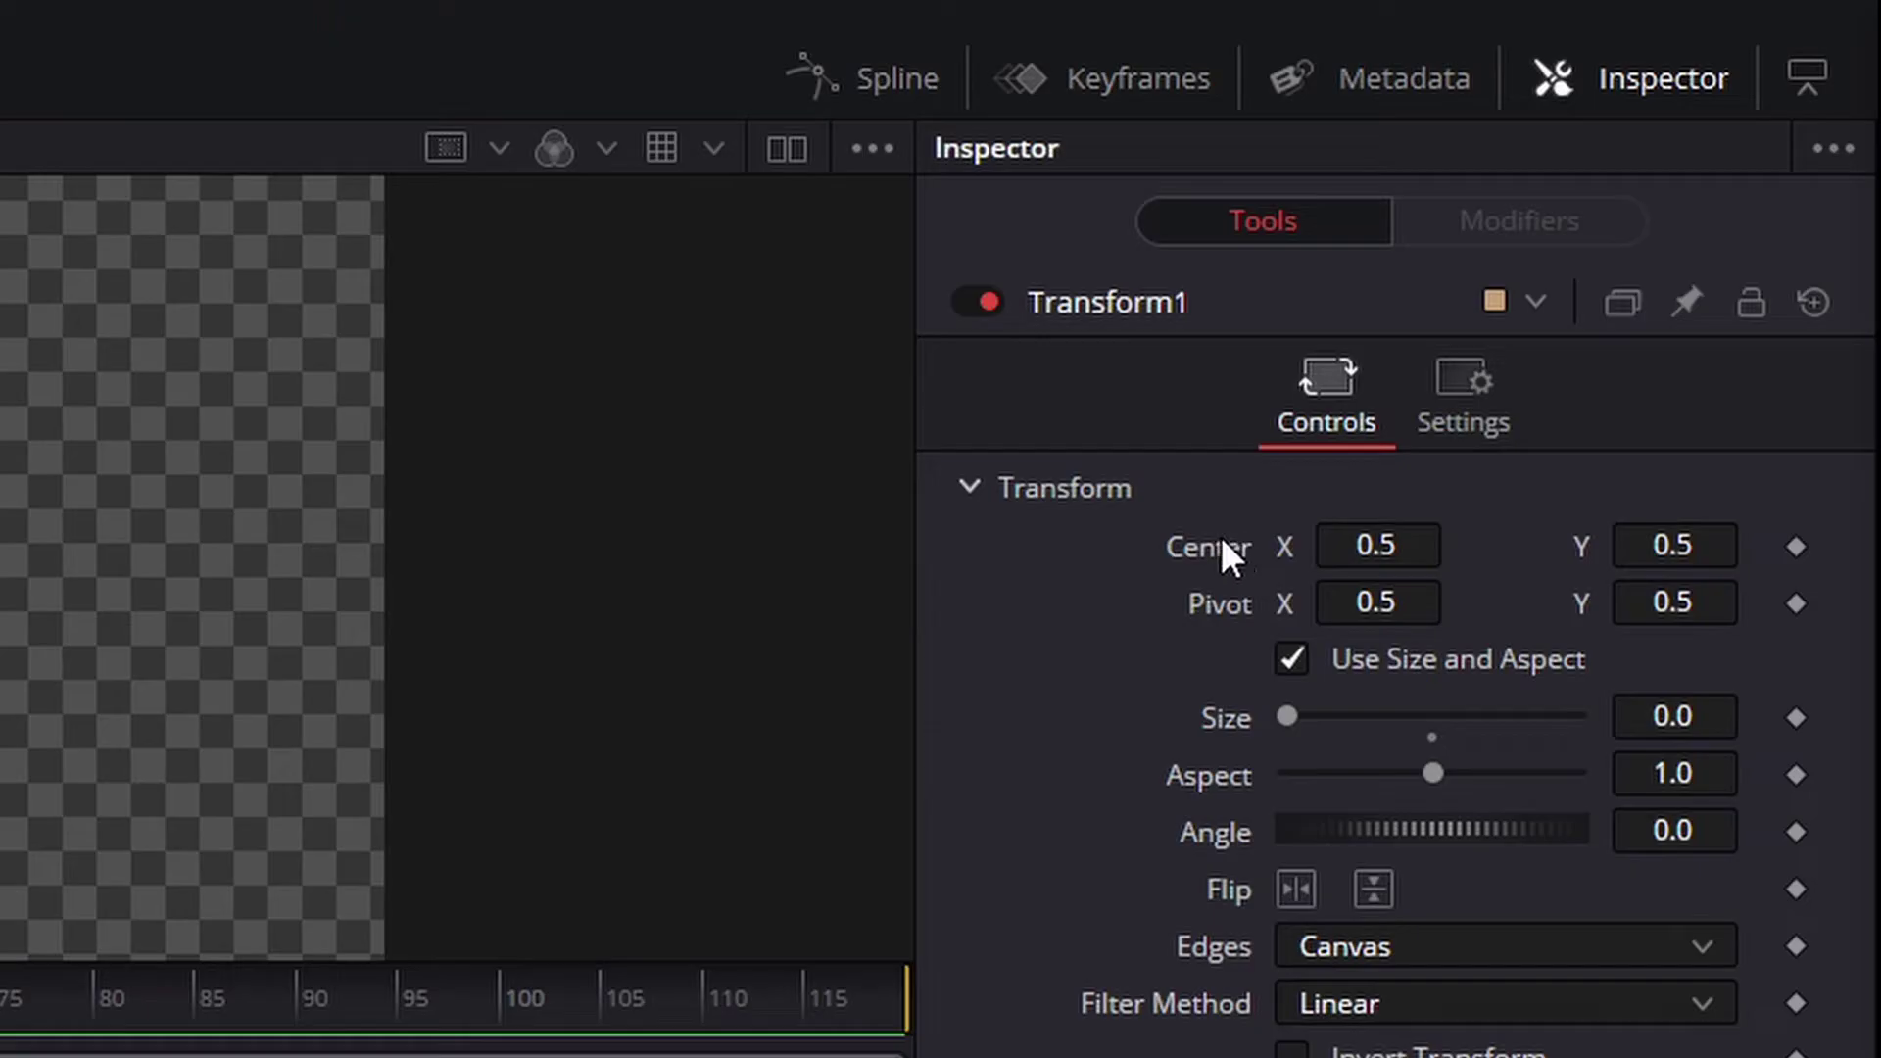
Examine the modifier options offered for Transform1's Center.
right_click(1598, 234)
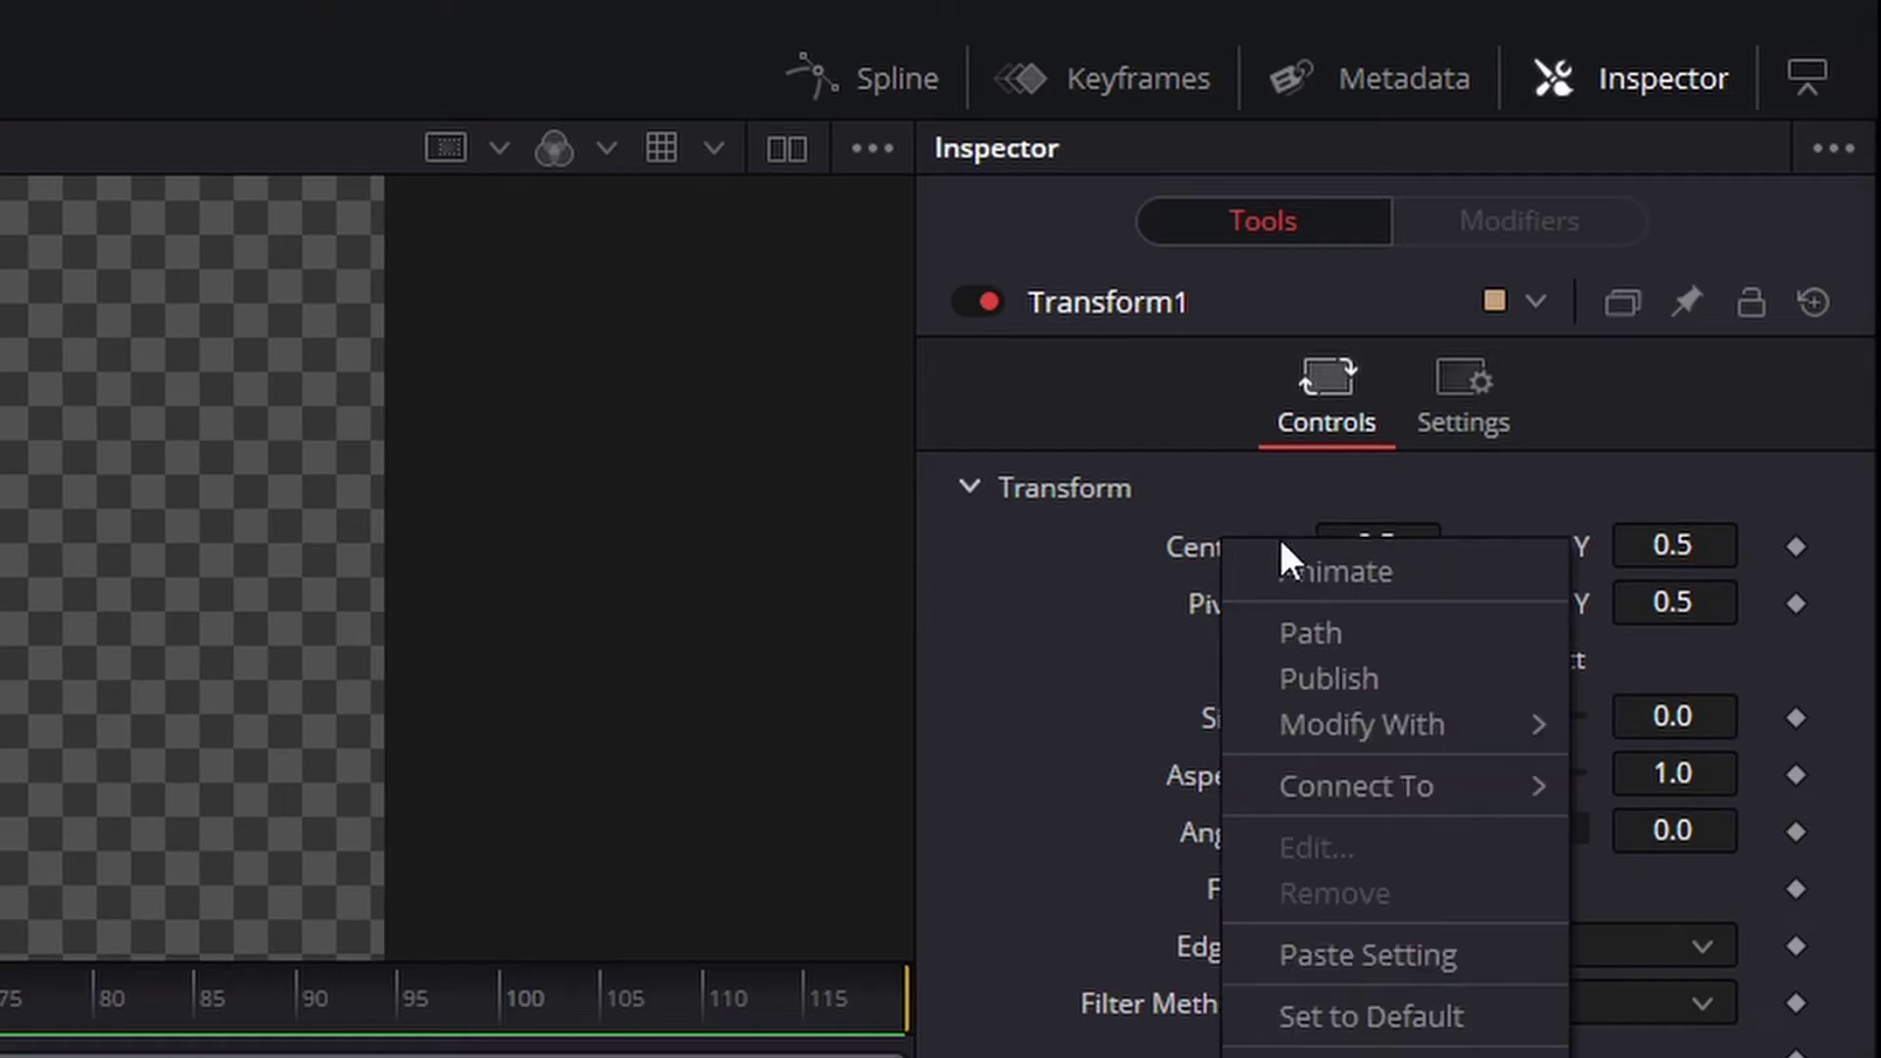
mouse_move(1313, 721)
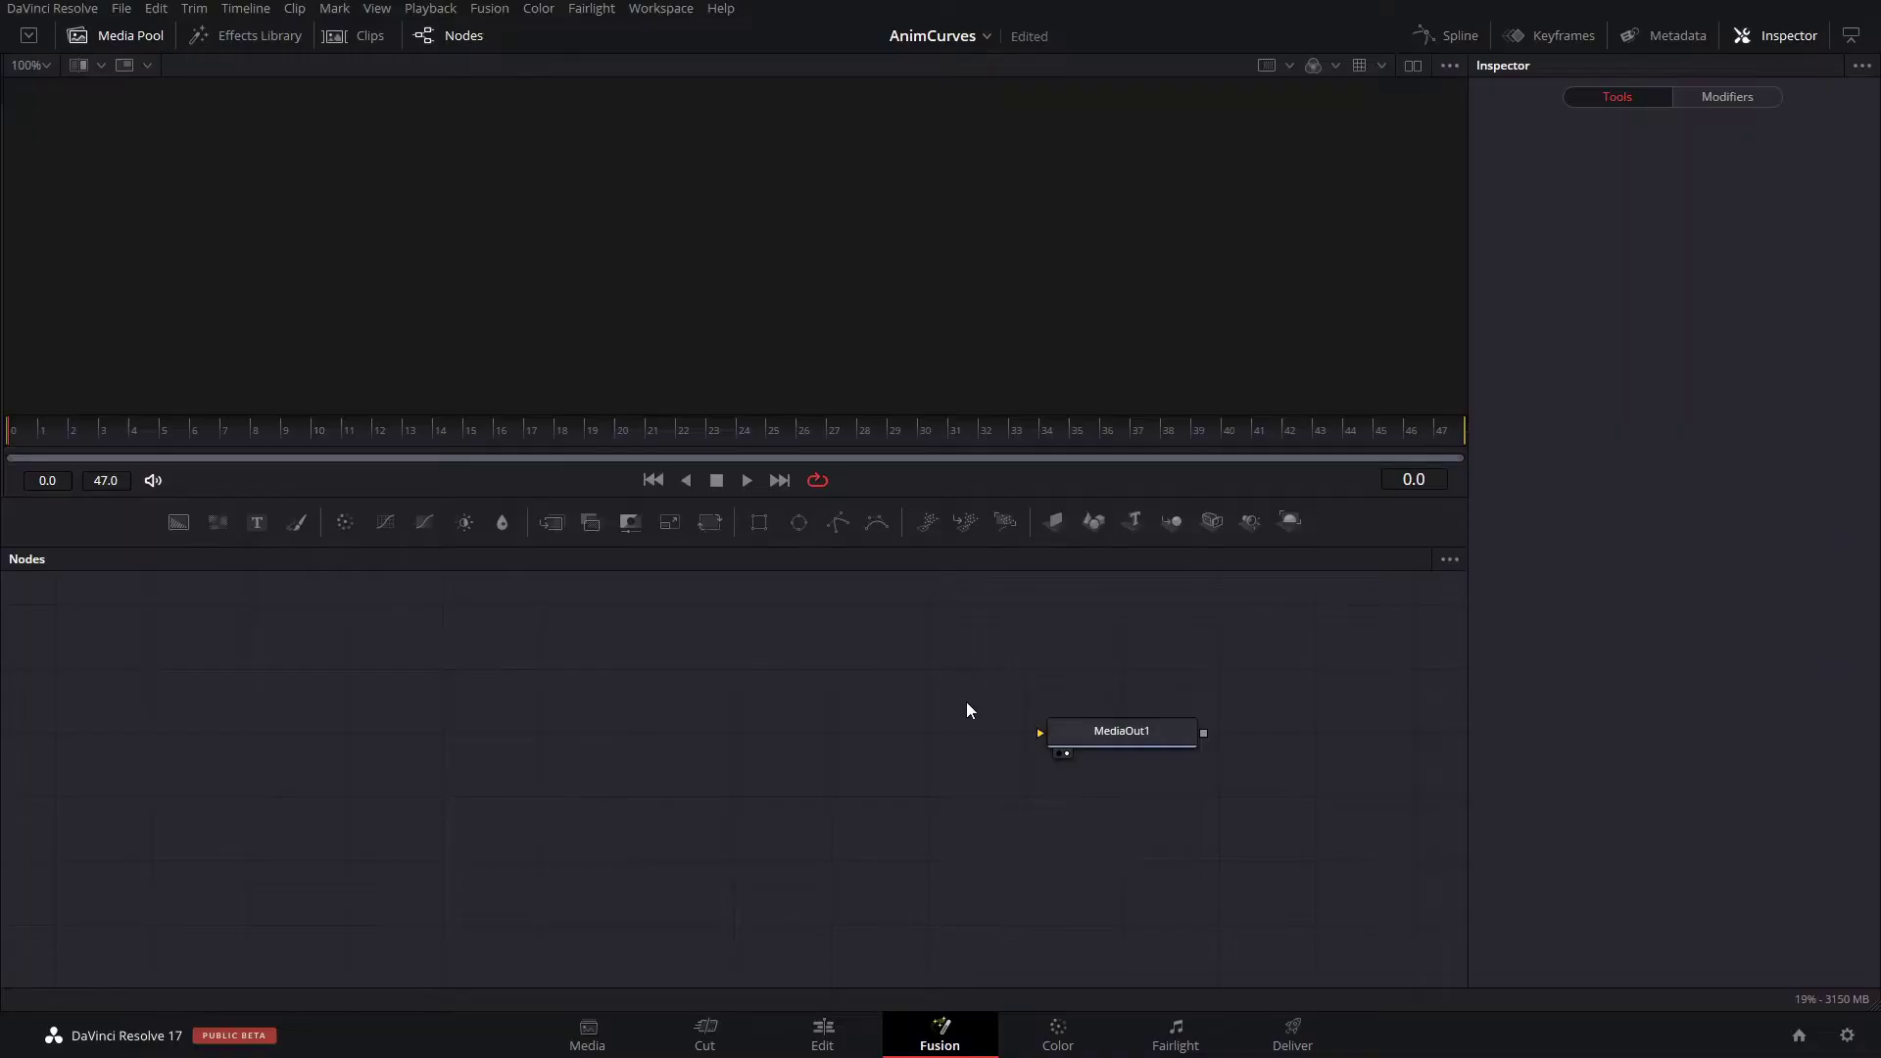
Add a Background node, connect it to MediaOut1 and line it up well to the left of that node.
click(178, 521)
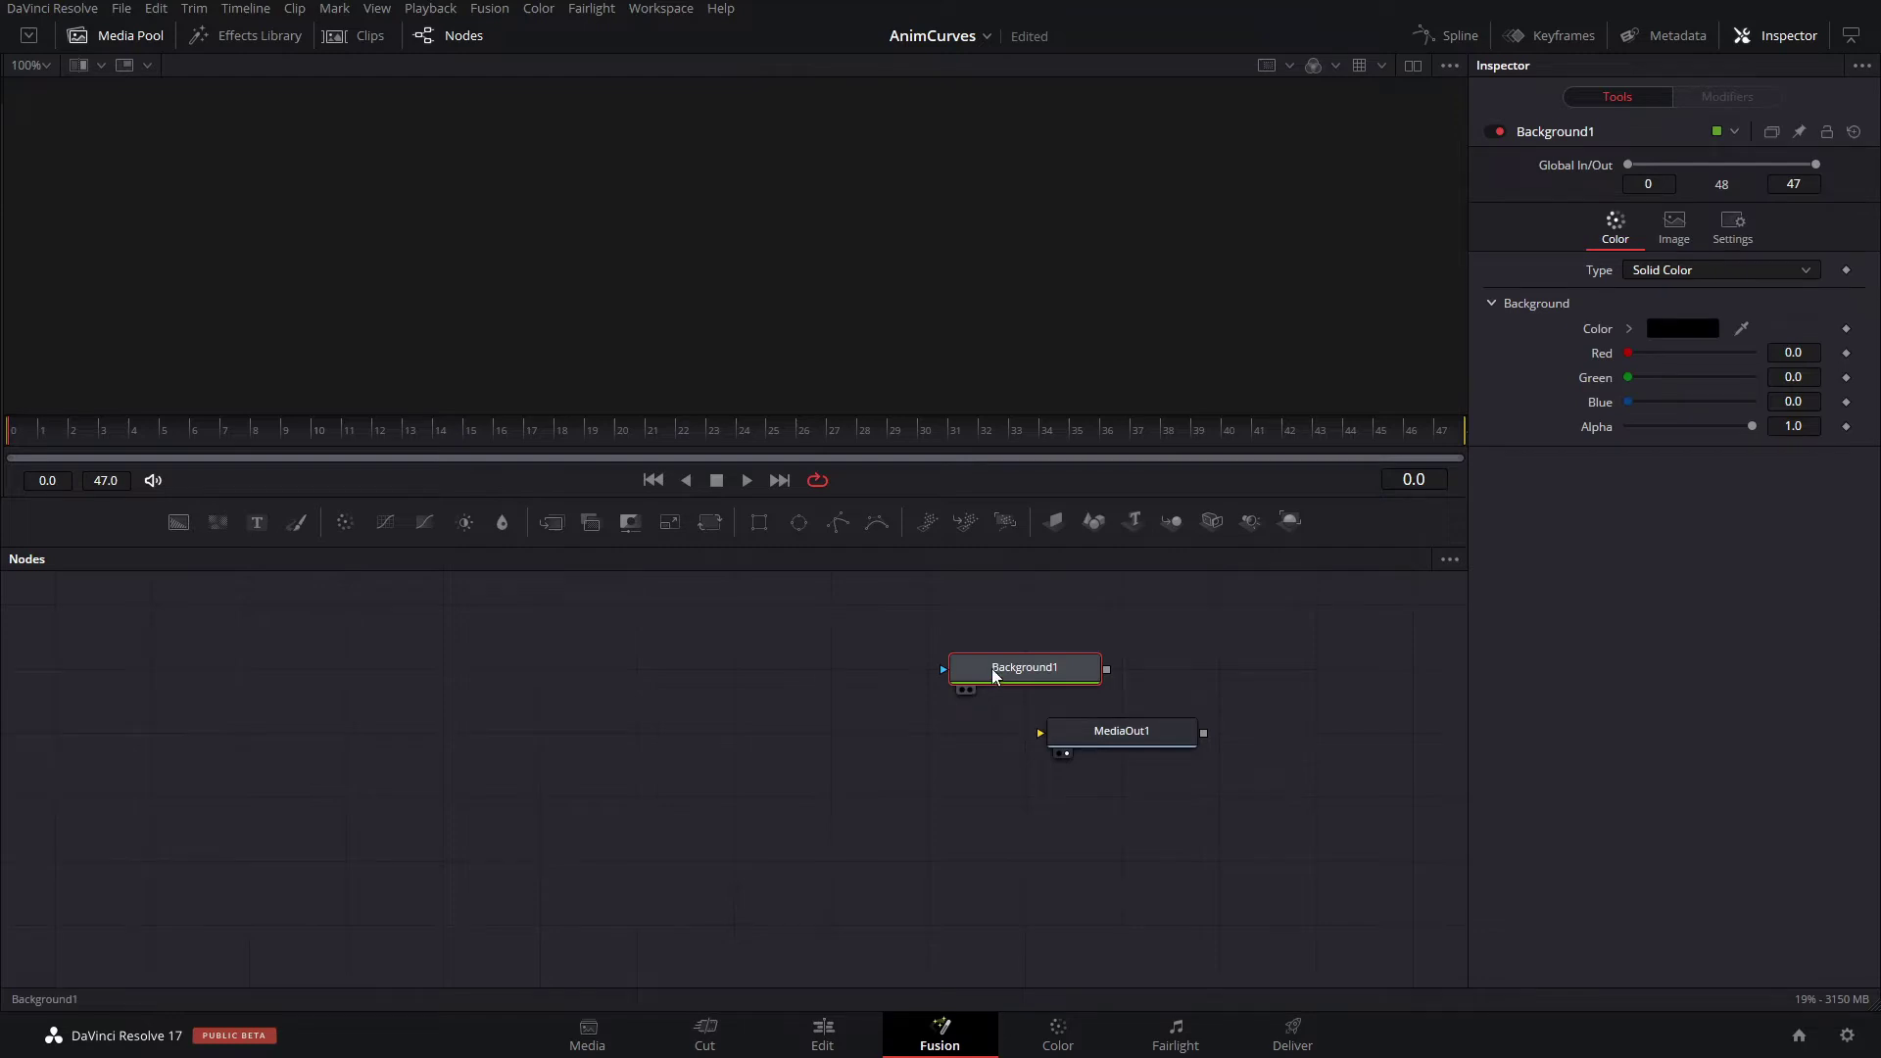
drag(991, 668, 606, 792)
drag(721, 802, 1115, 727)
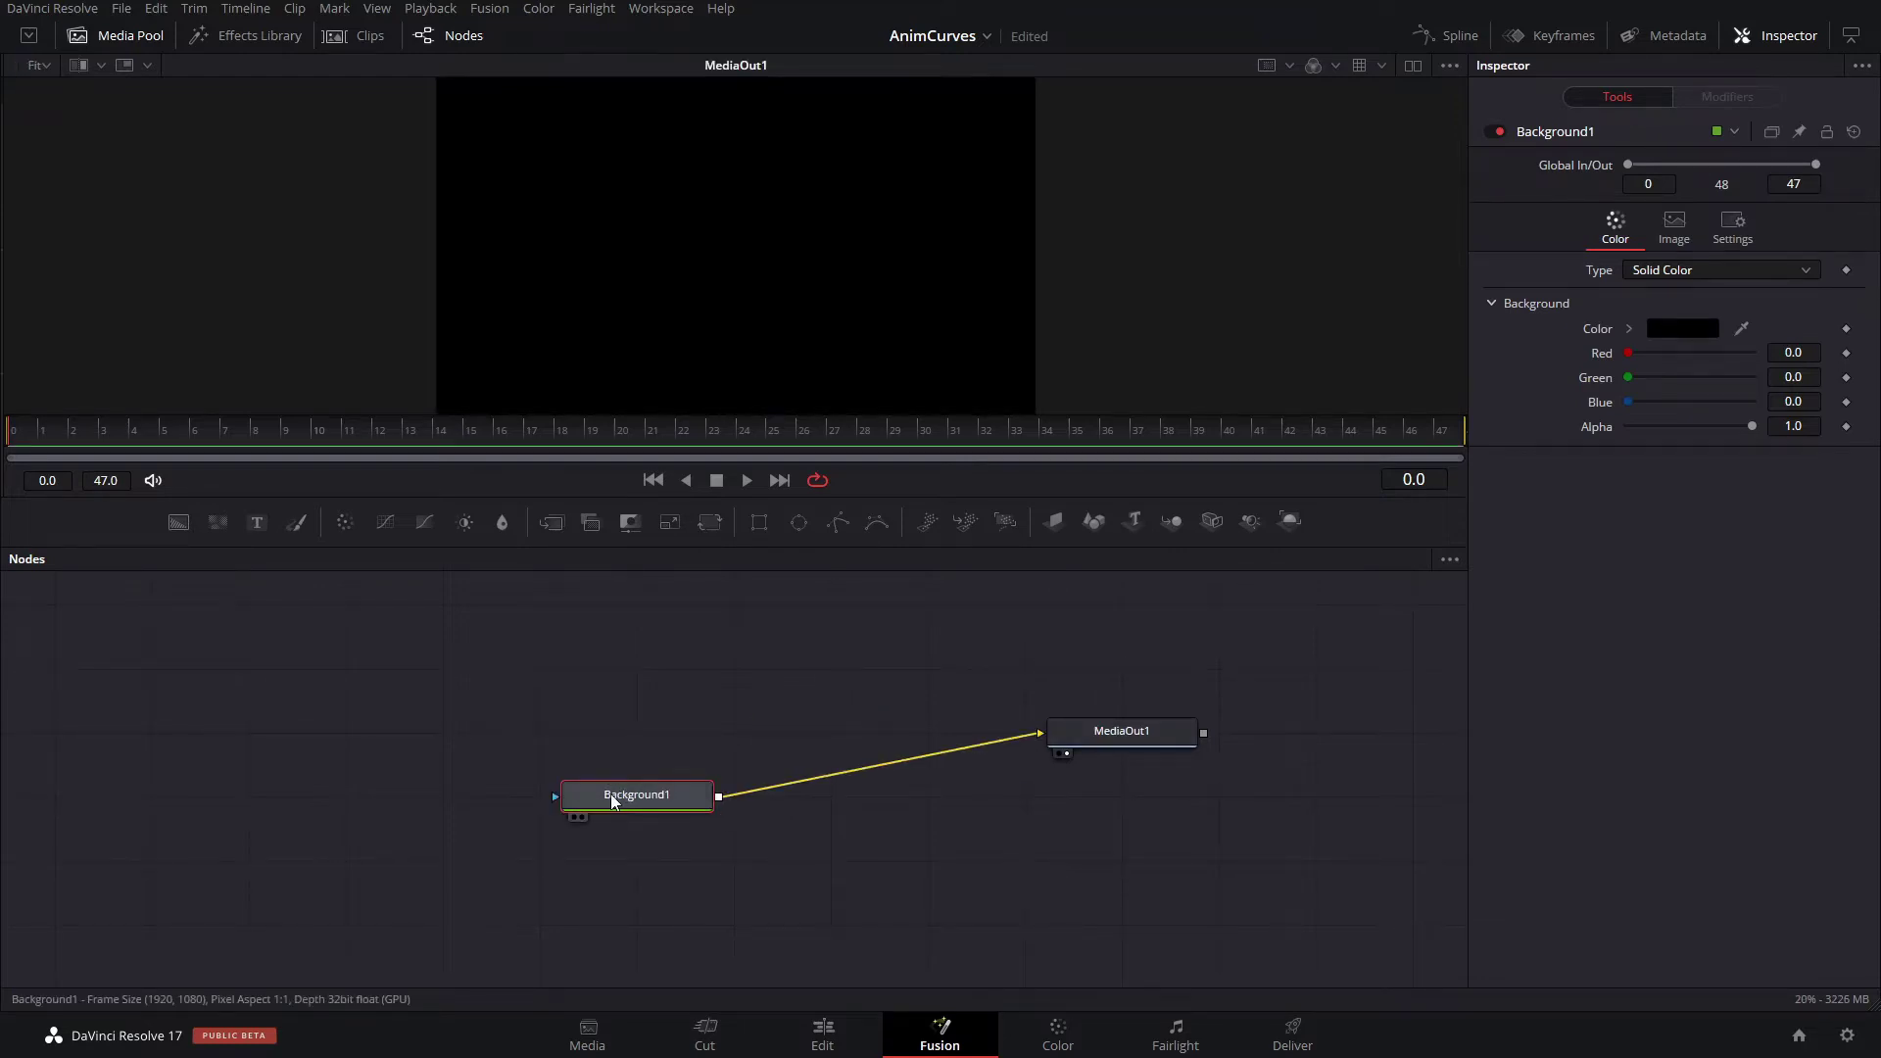
drag(610, 793, 308, 715)
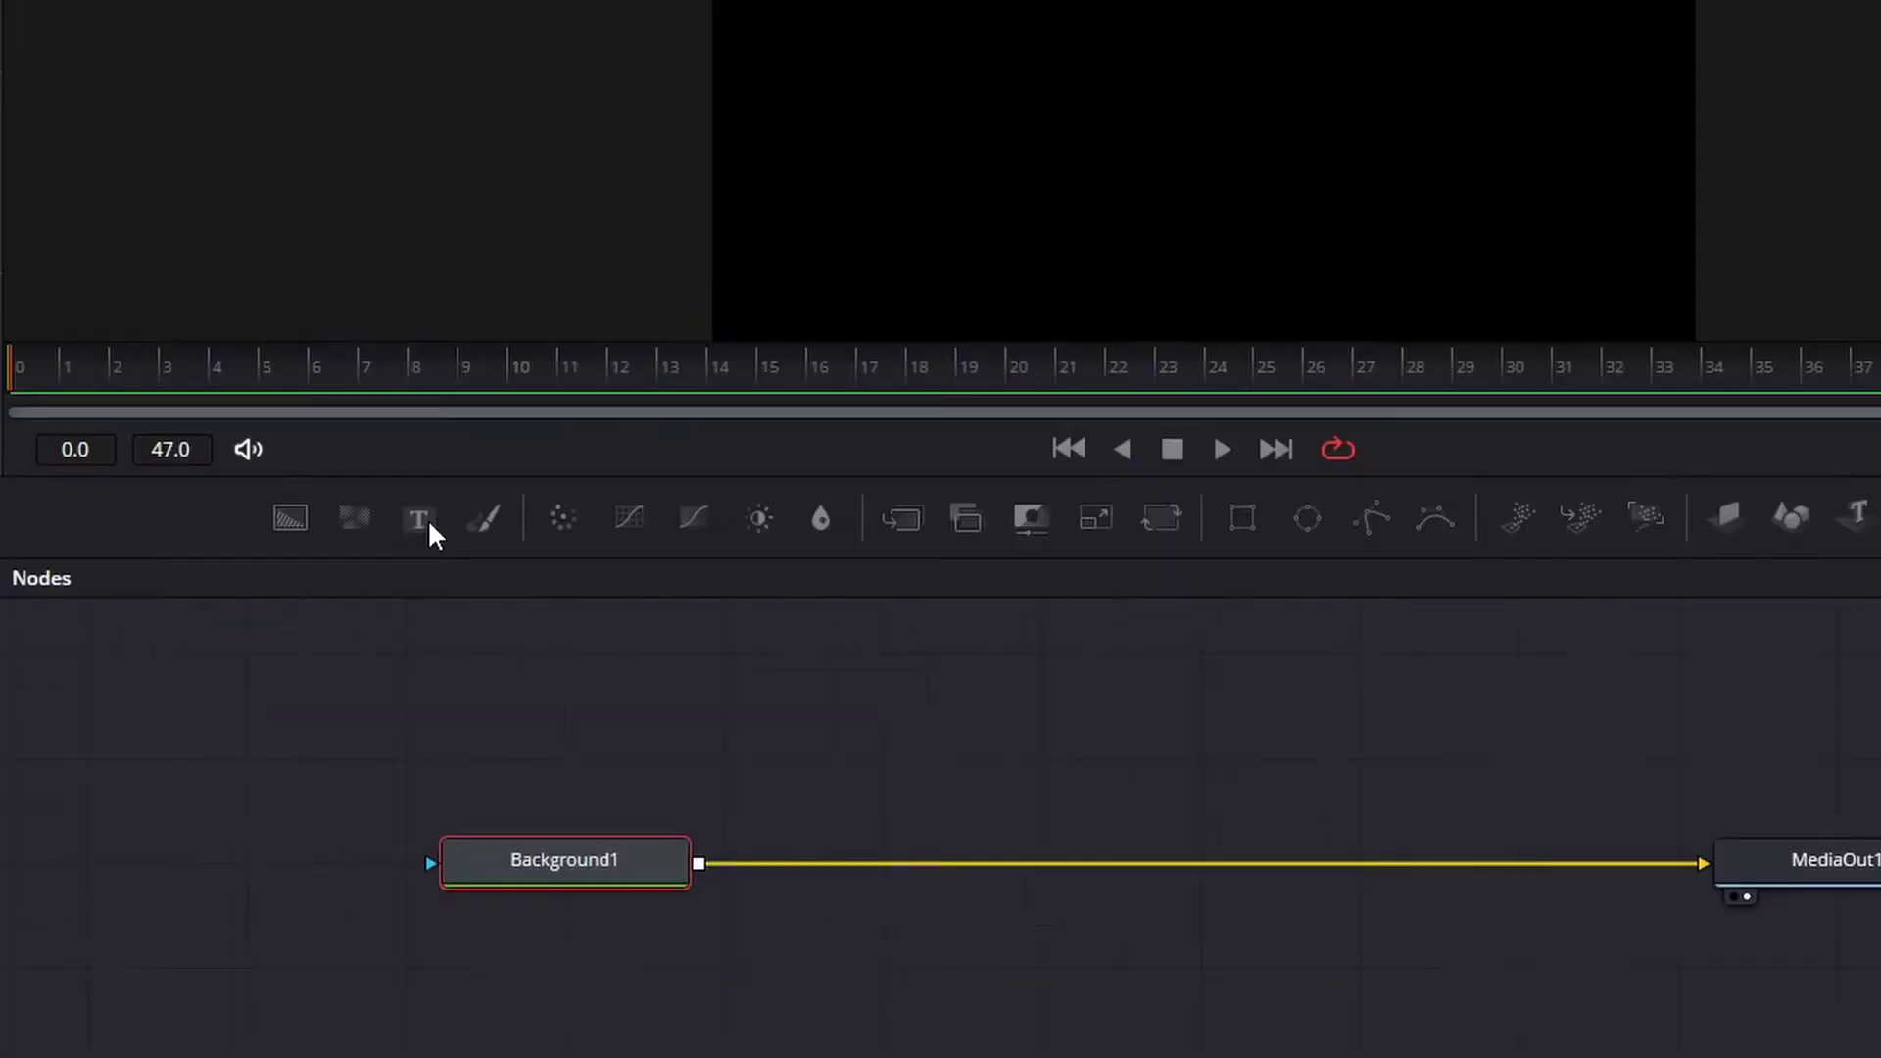
Add a Text node merged over the background and place it directly above Merge1.
click(259, 527)
drag(530, 790, 725, 735)
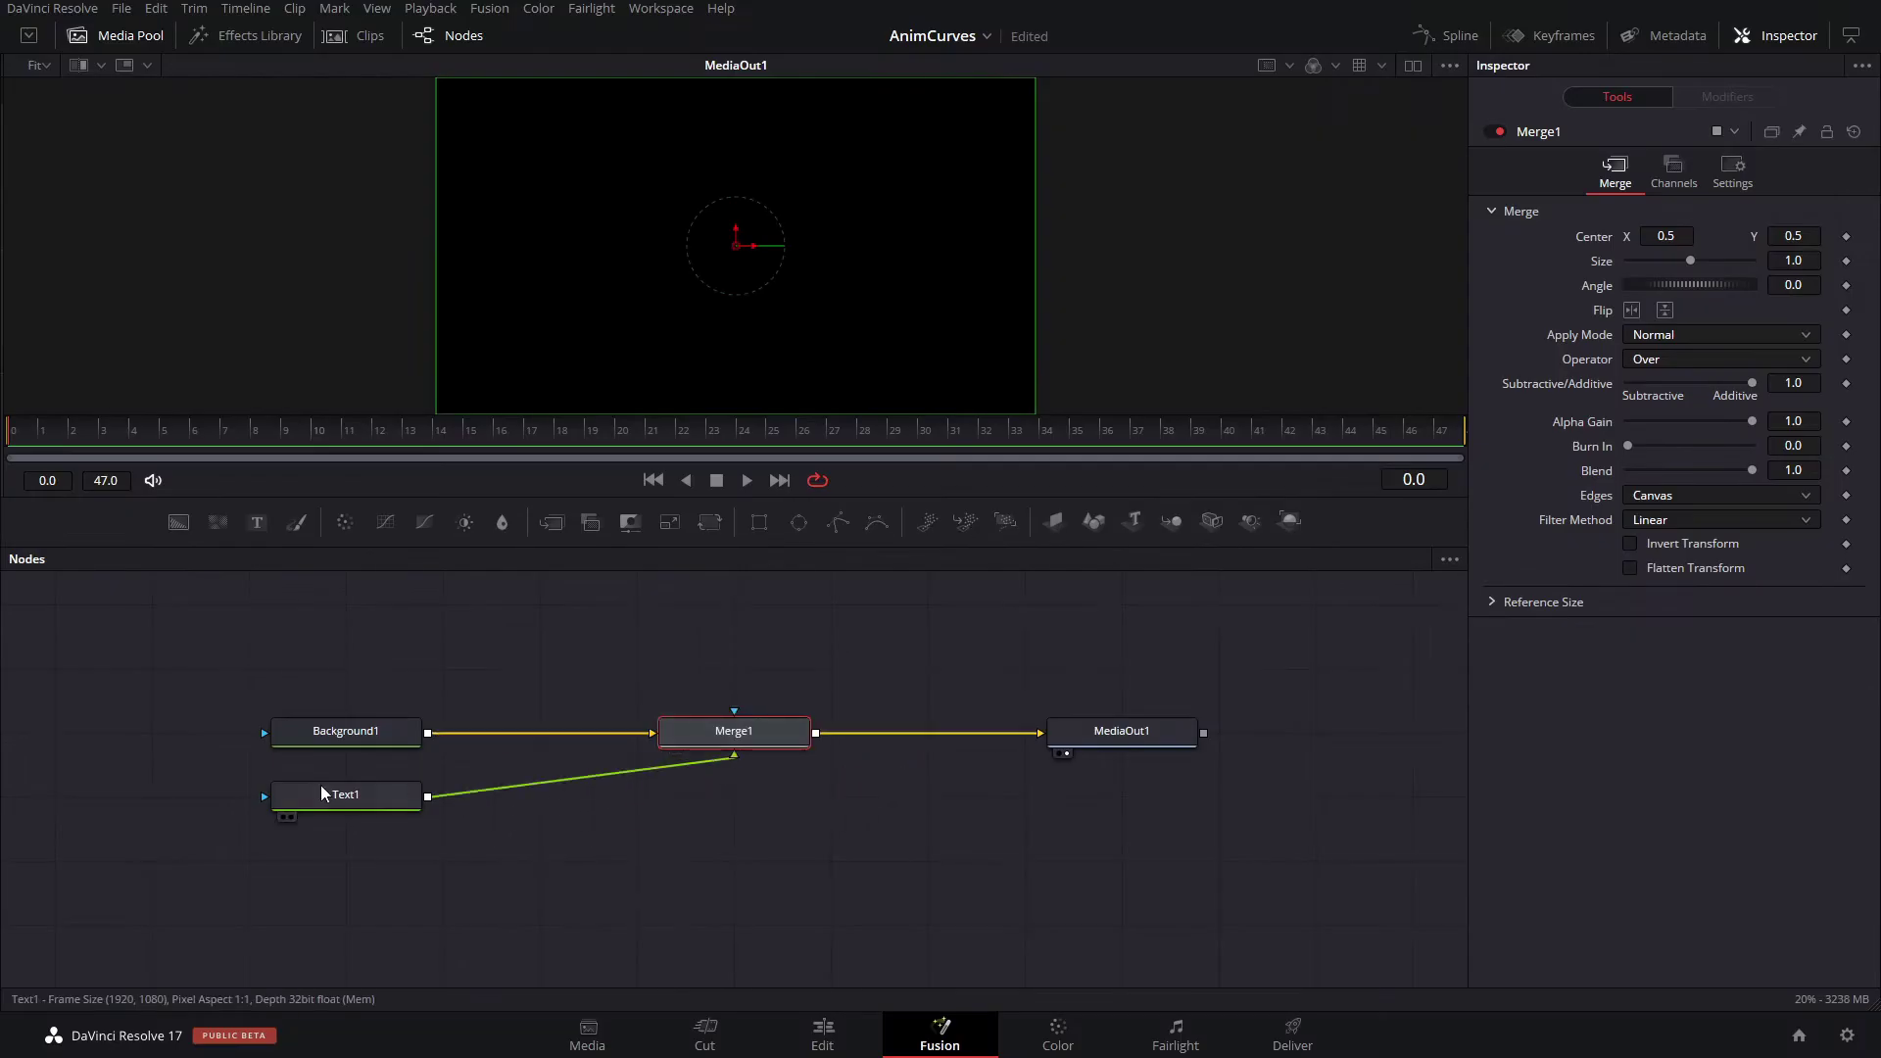
drag(320, 797, 767, 636)
click(766, 618)
scroll(923, 672, up, 1)
scroll(868, 678, up, 3)
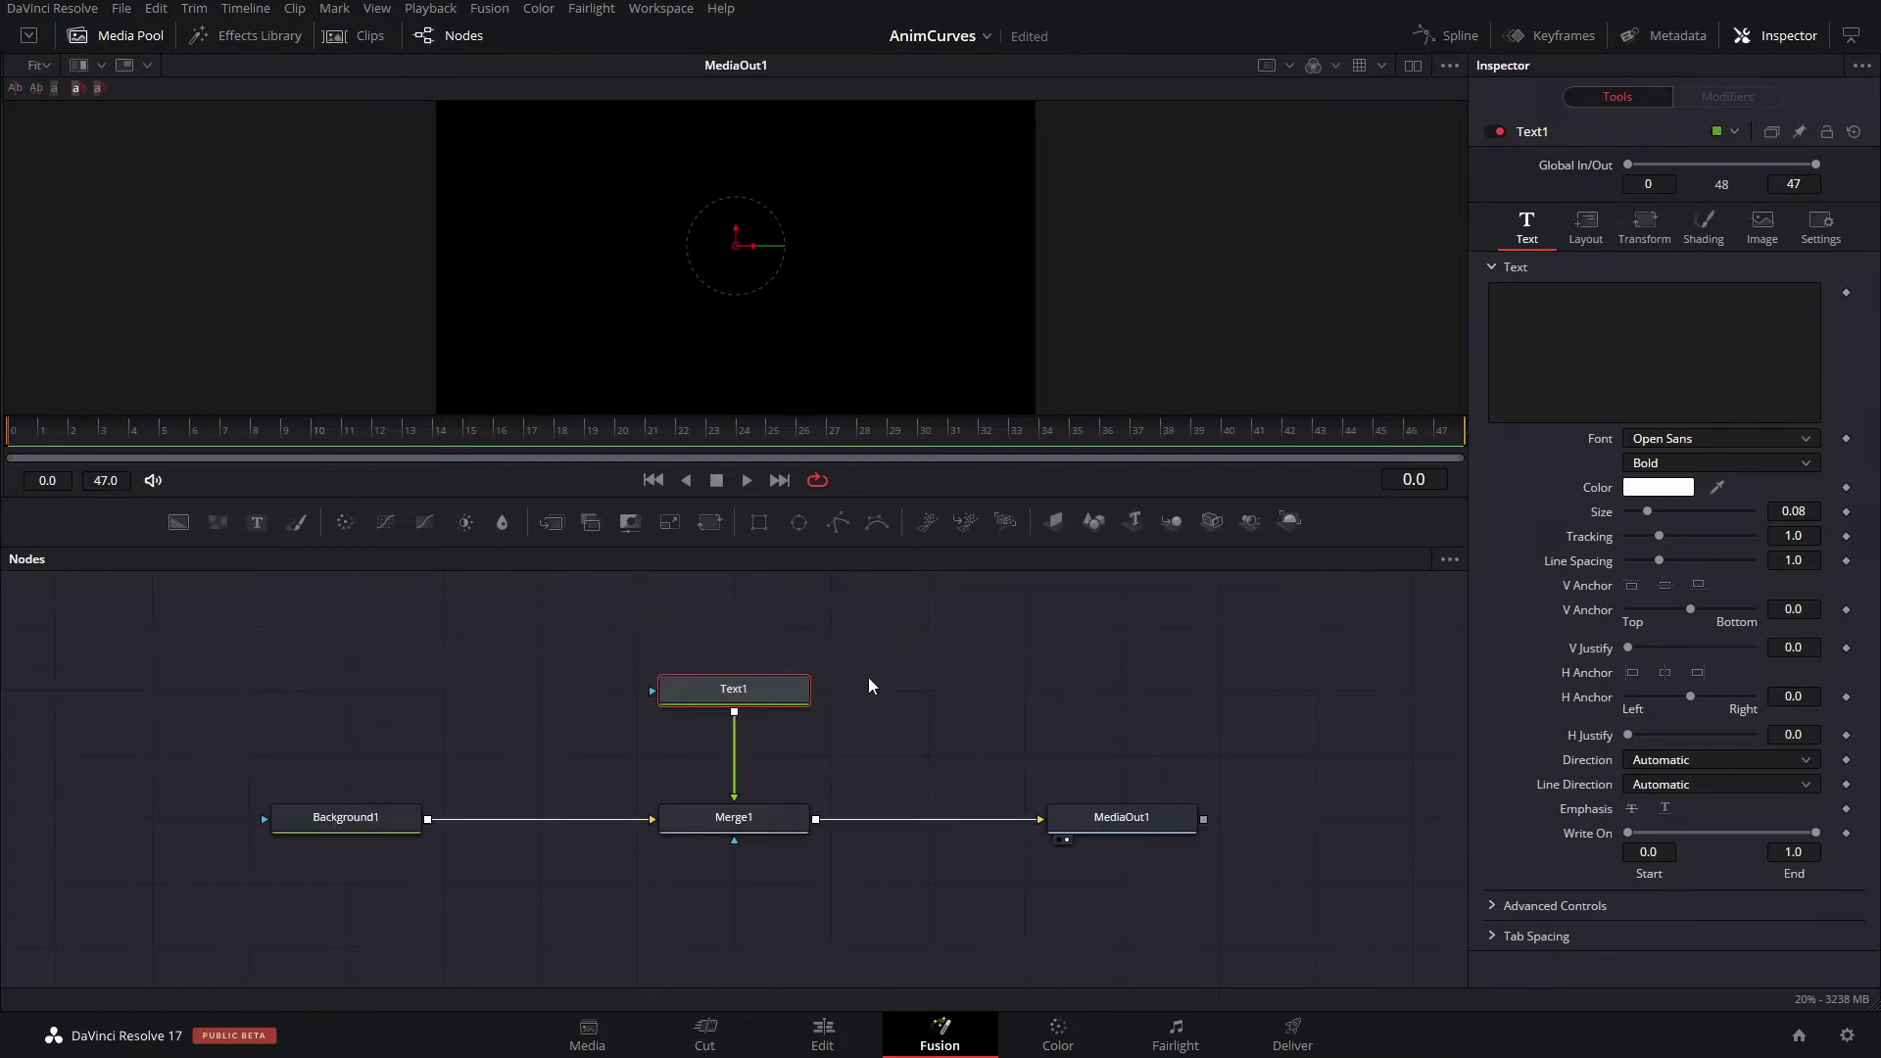
Enter "TEXT" as the Text1 node's content and open its layout settings.
click(1514, 384)
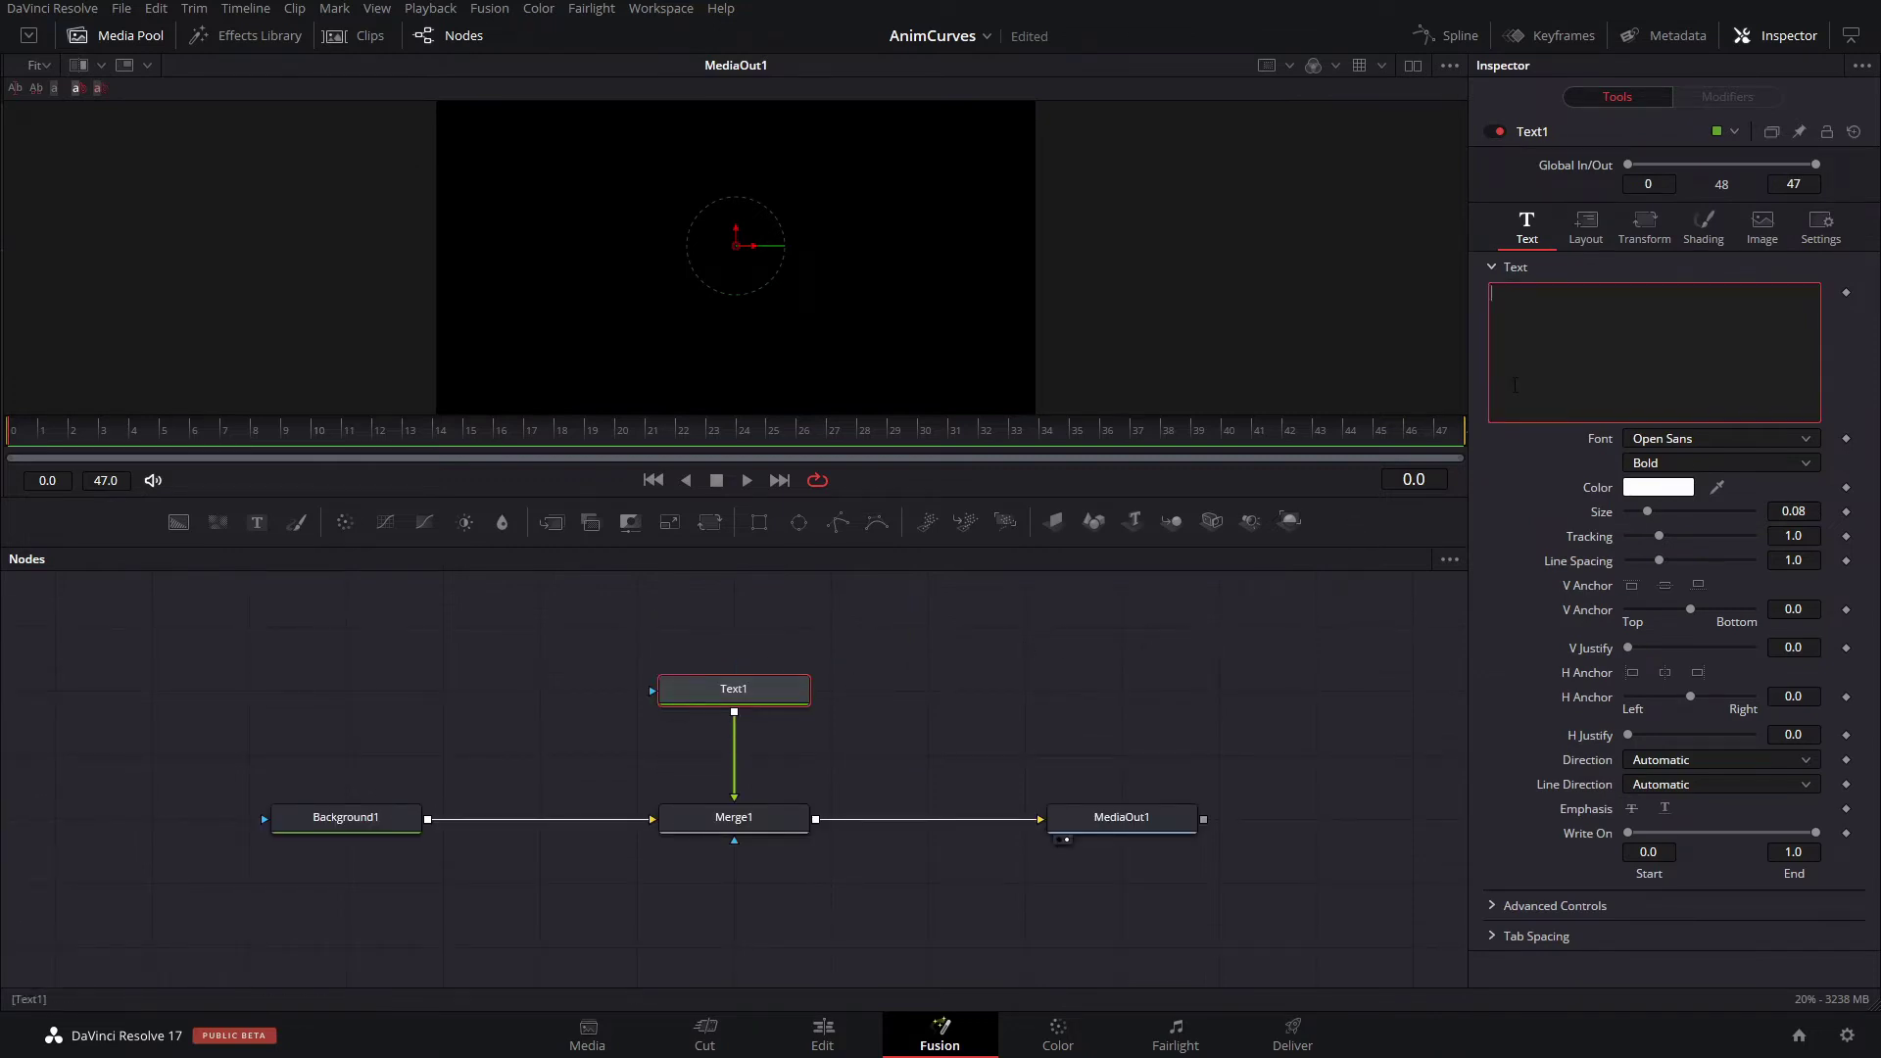
text(RA)
text(TEXT)
click(1585, 235)
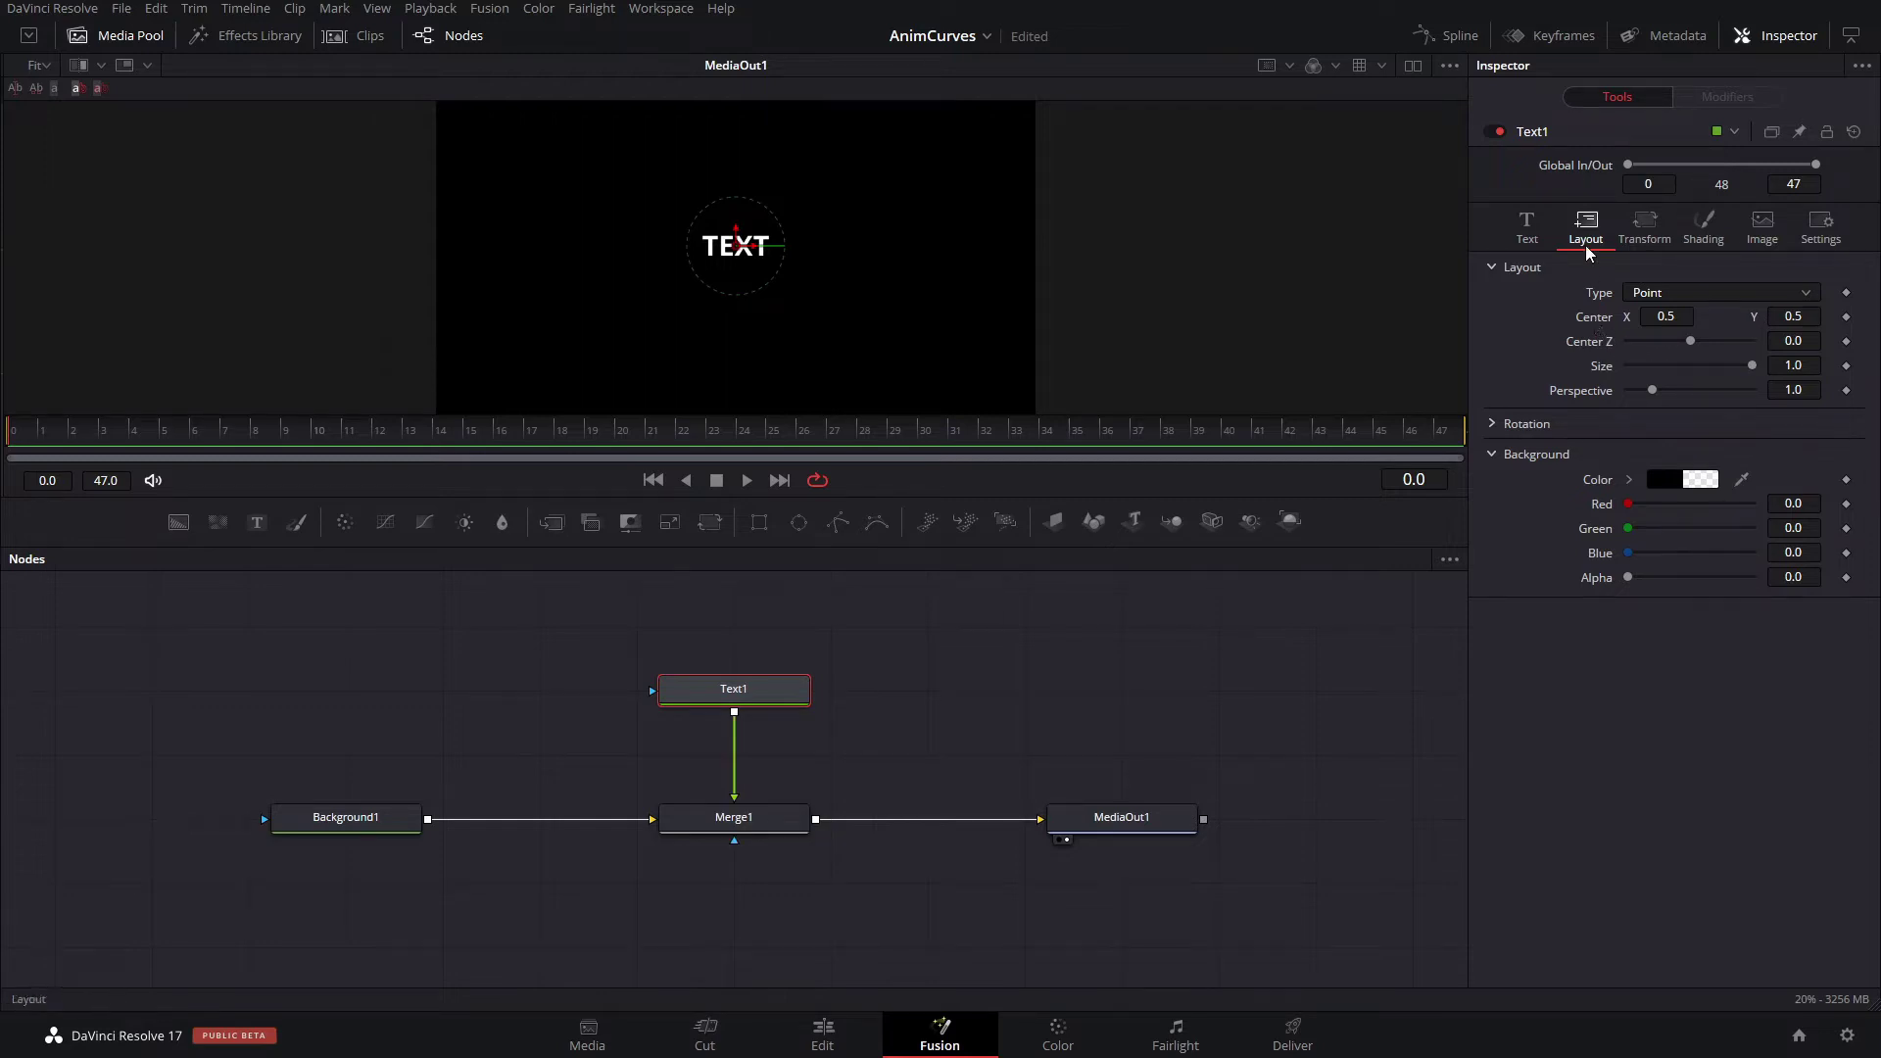
Examine which modifiers Merge1 offers for its Size, Angle and Center parameters.
click(730, 826)
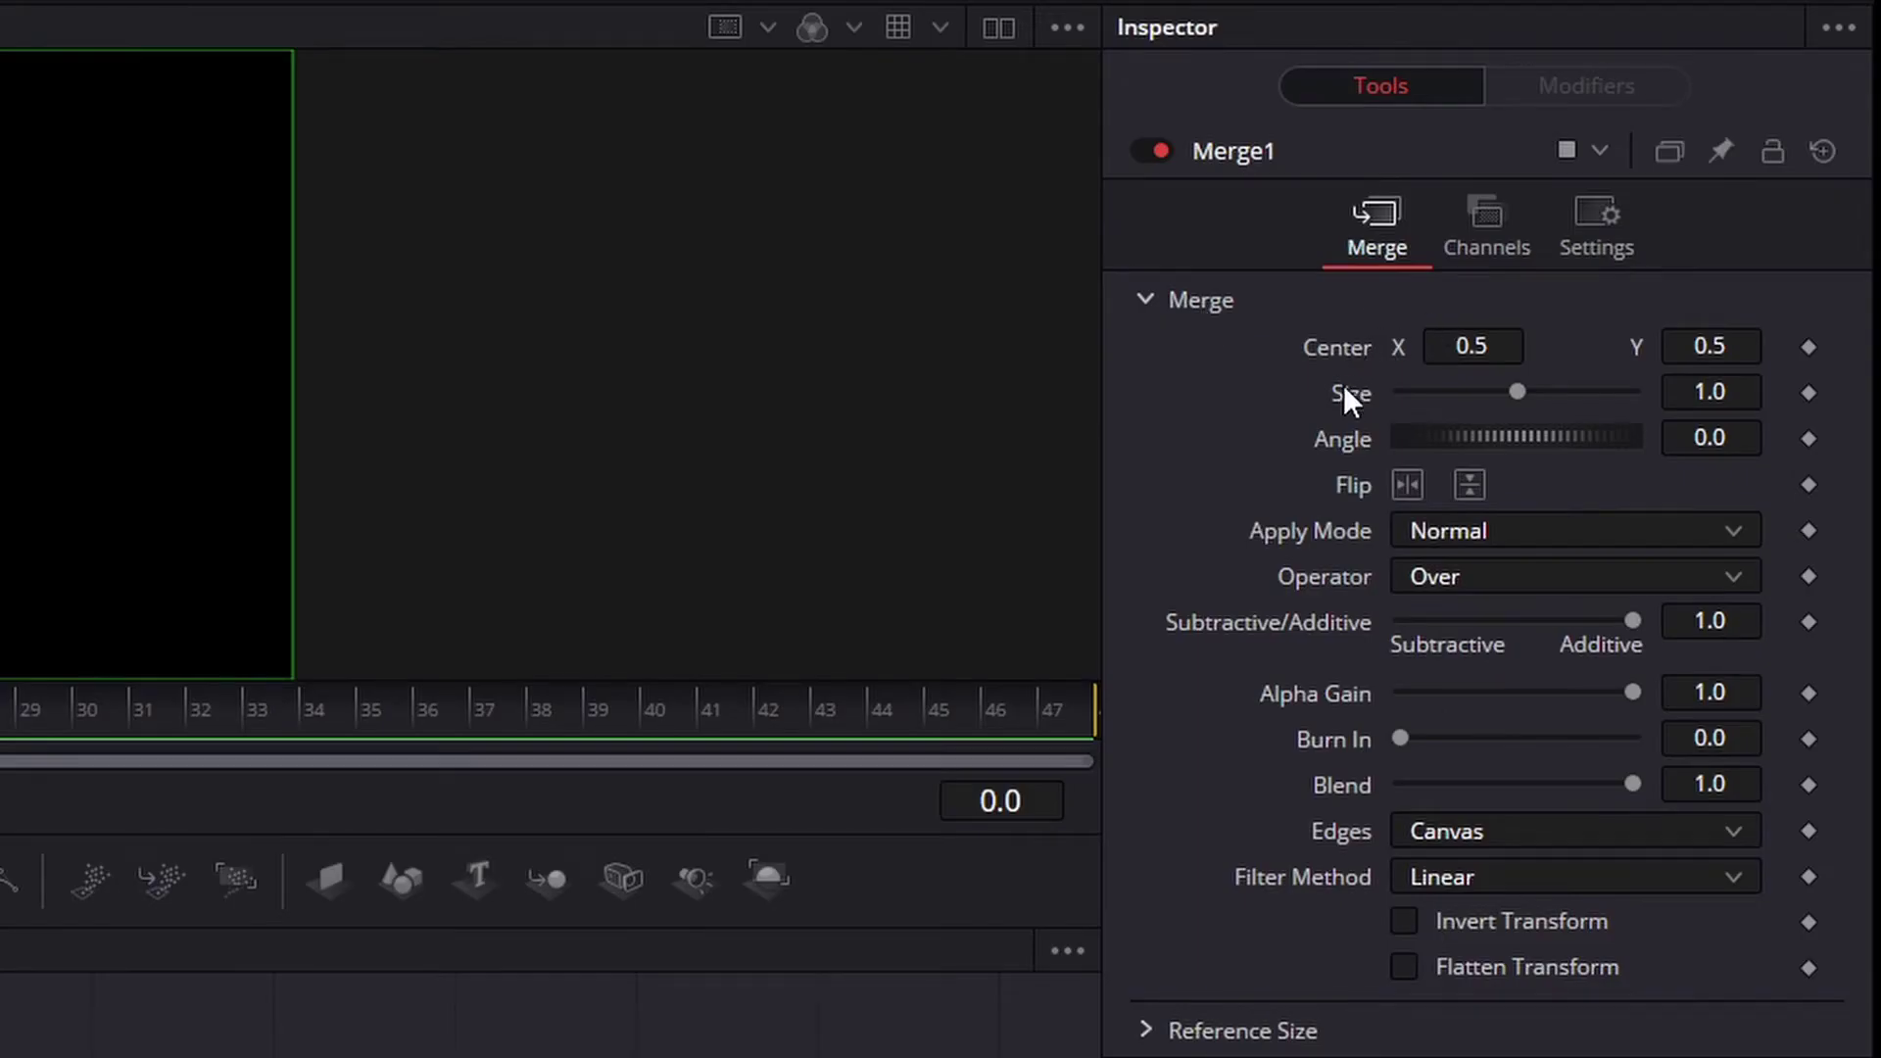
right_click(1344, 385)
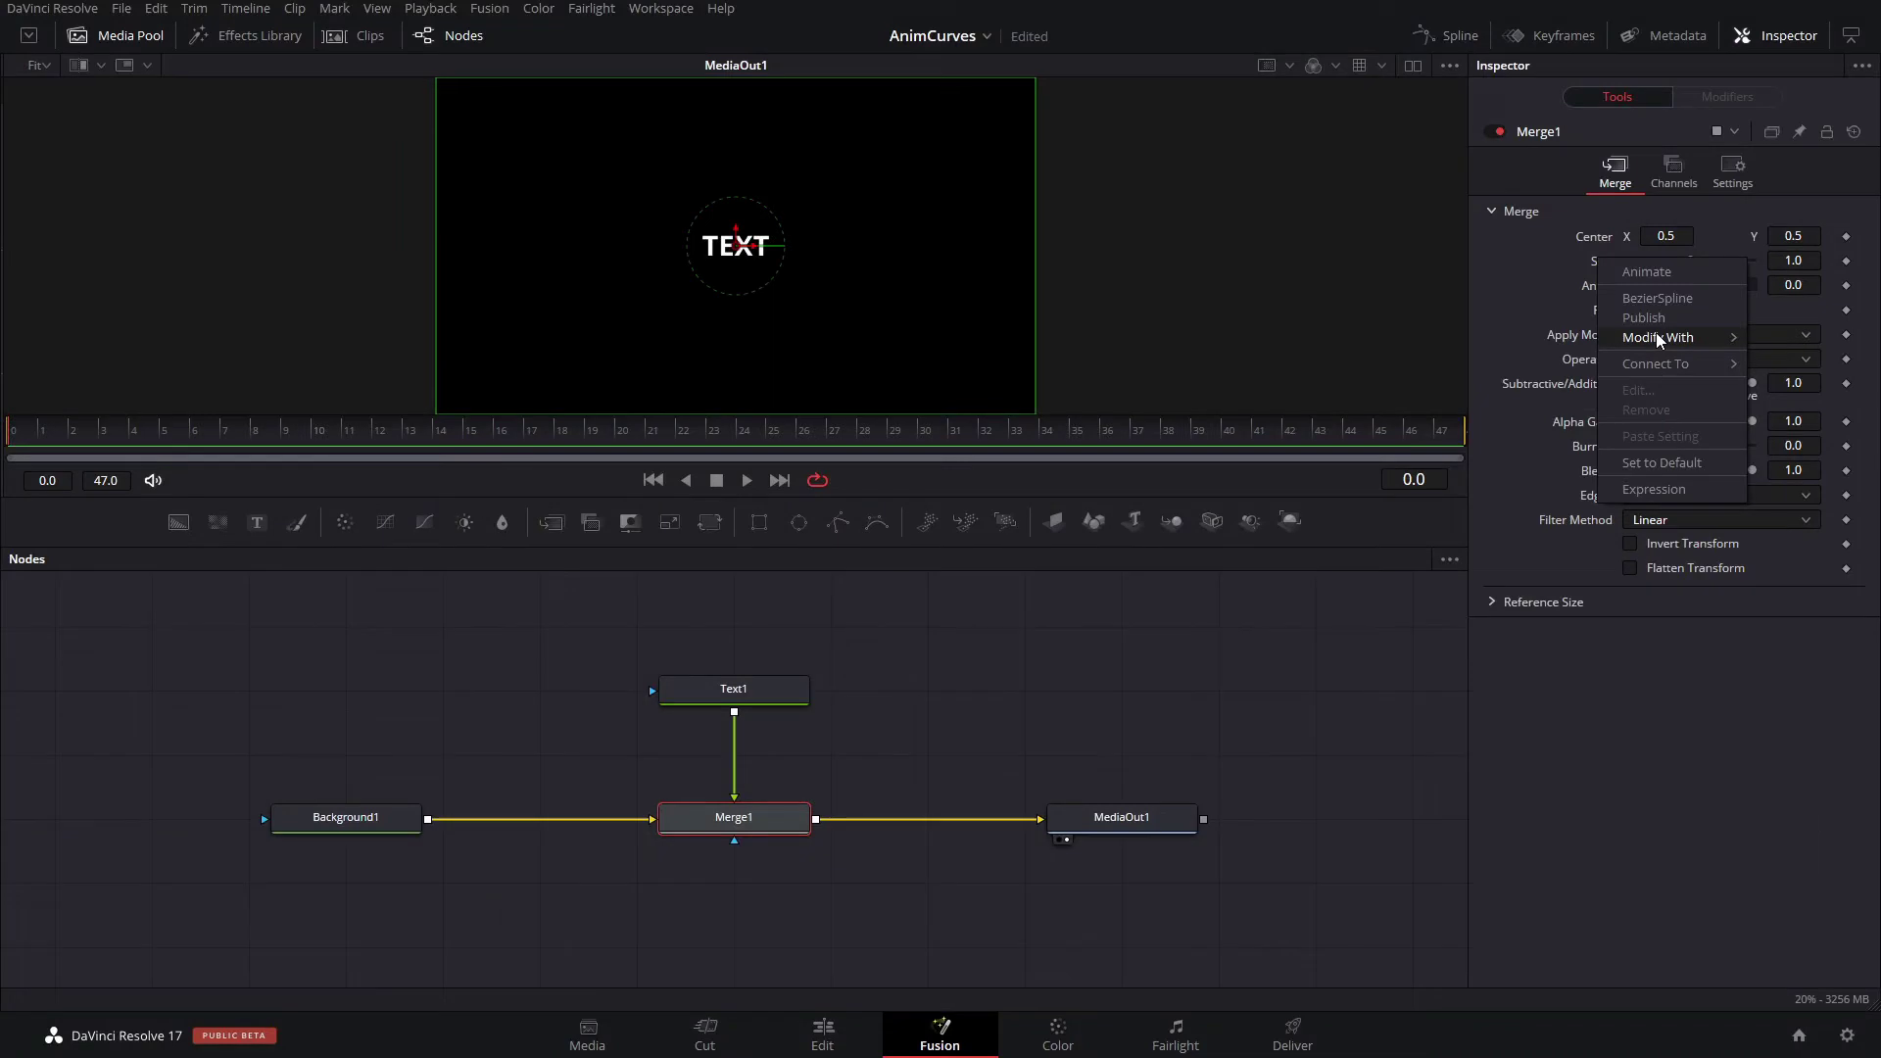
mouse_move(1659, 340)
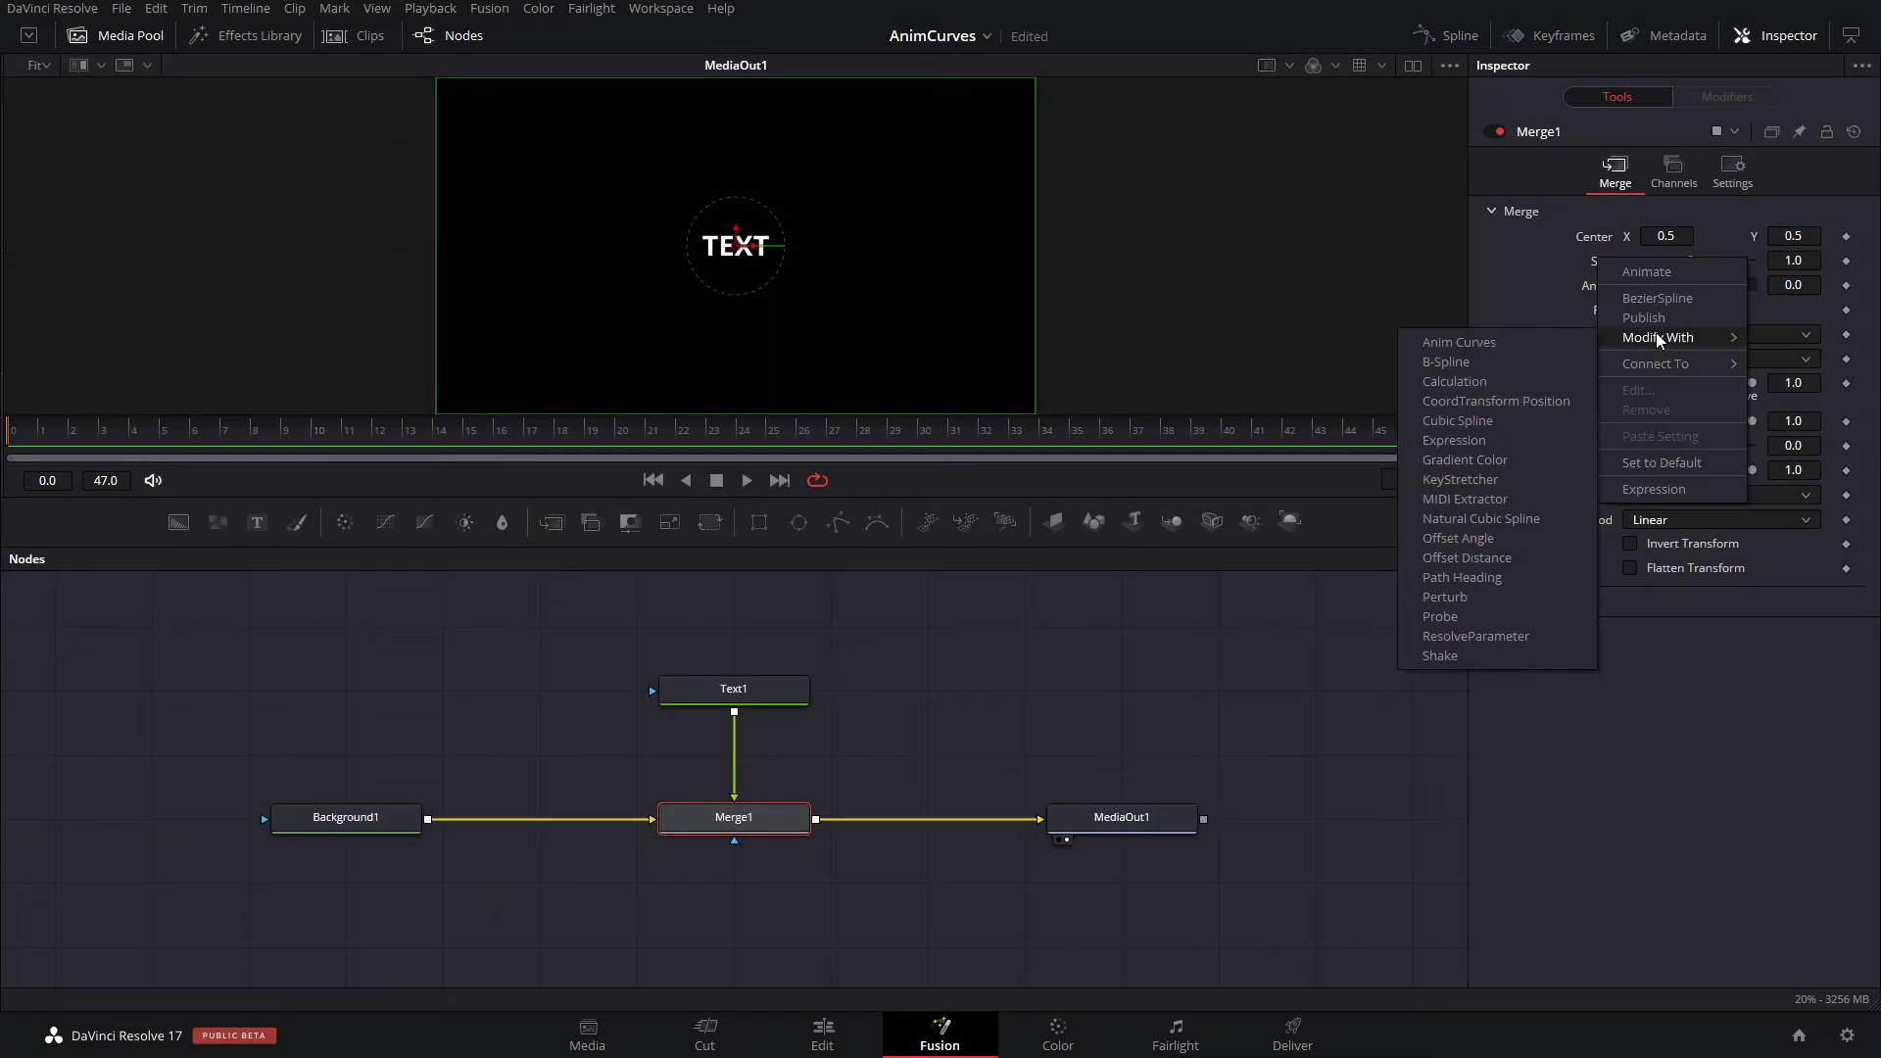
click(1518, 344)
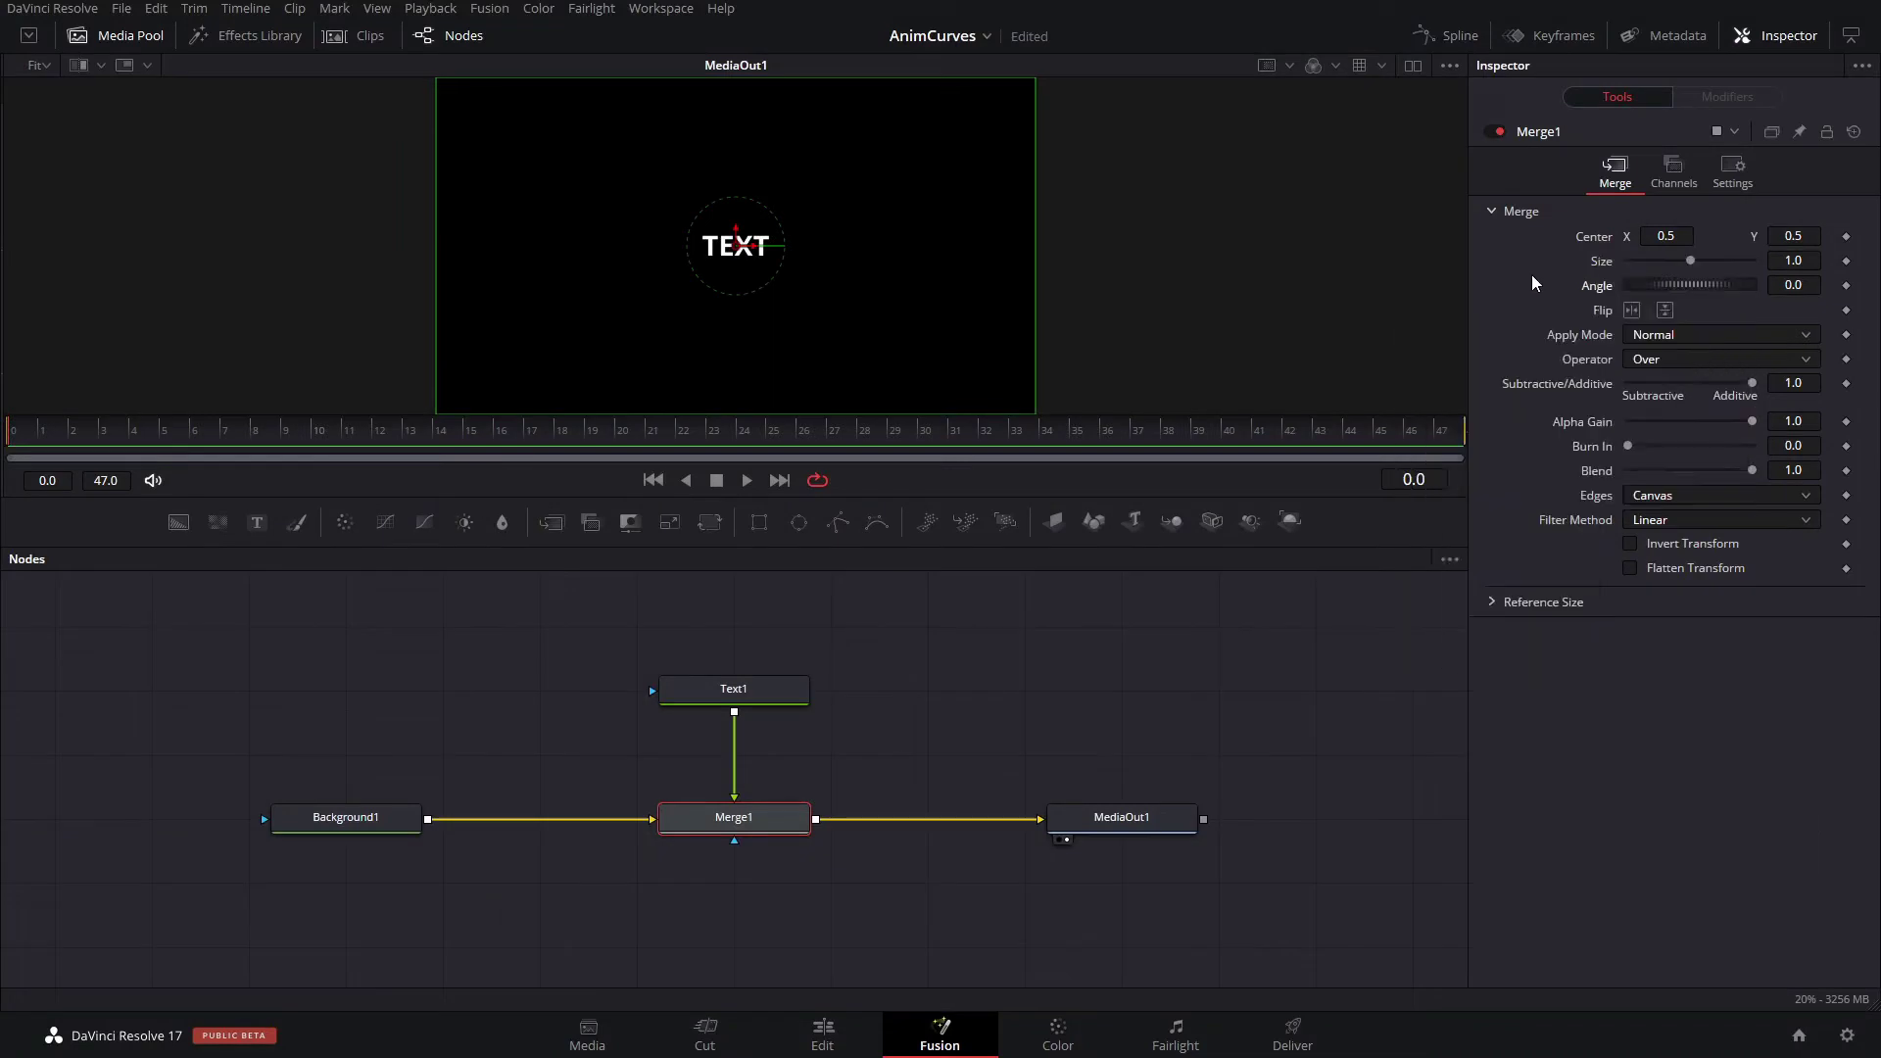
right_click(1599, 290)
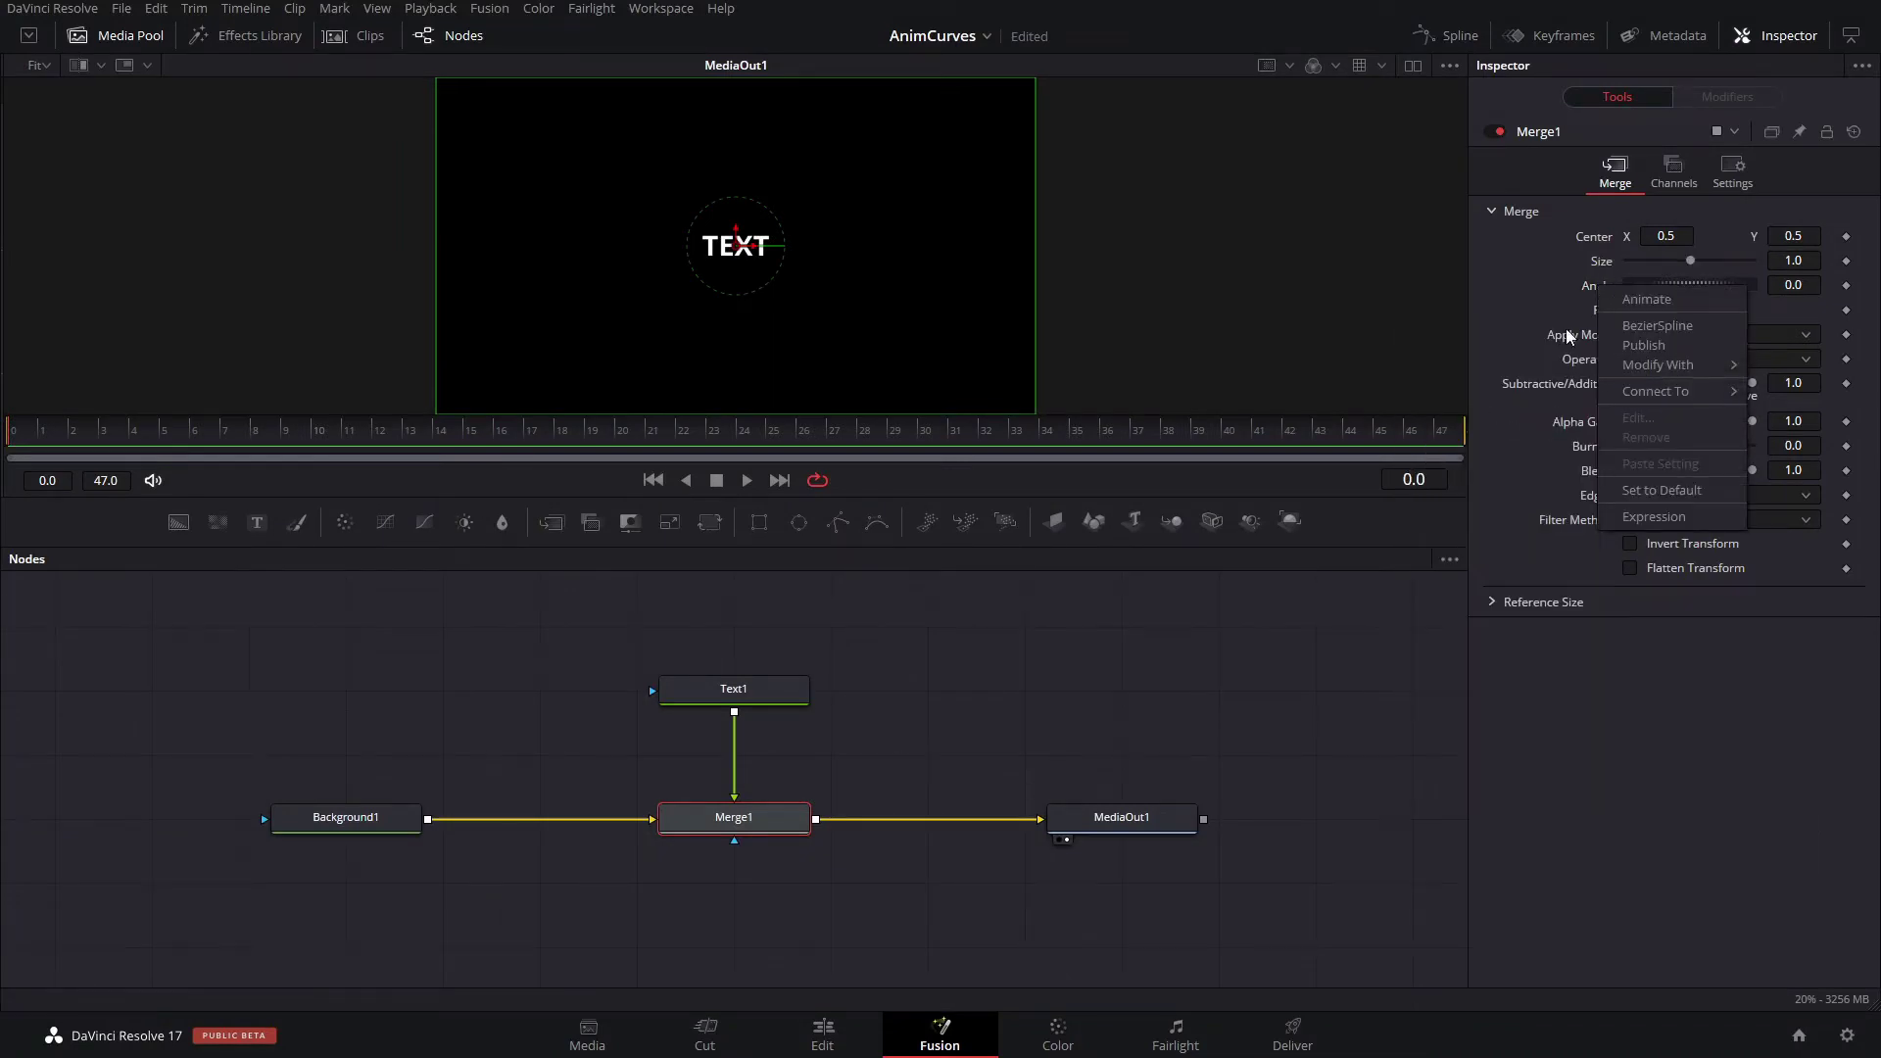
right_click(1589, 245)
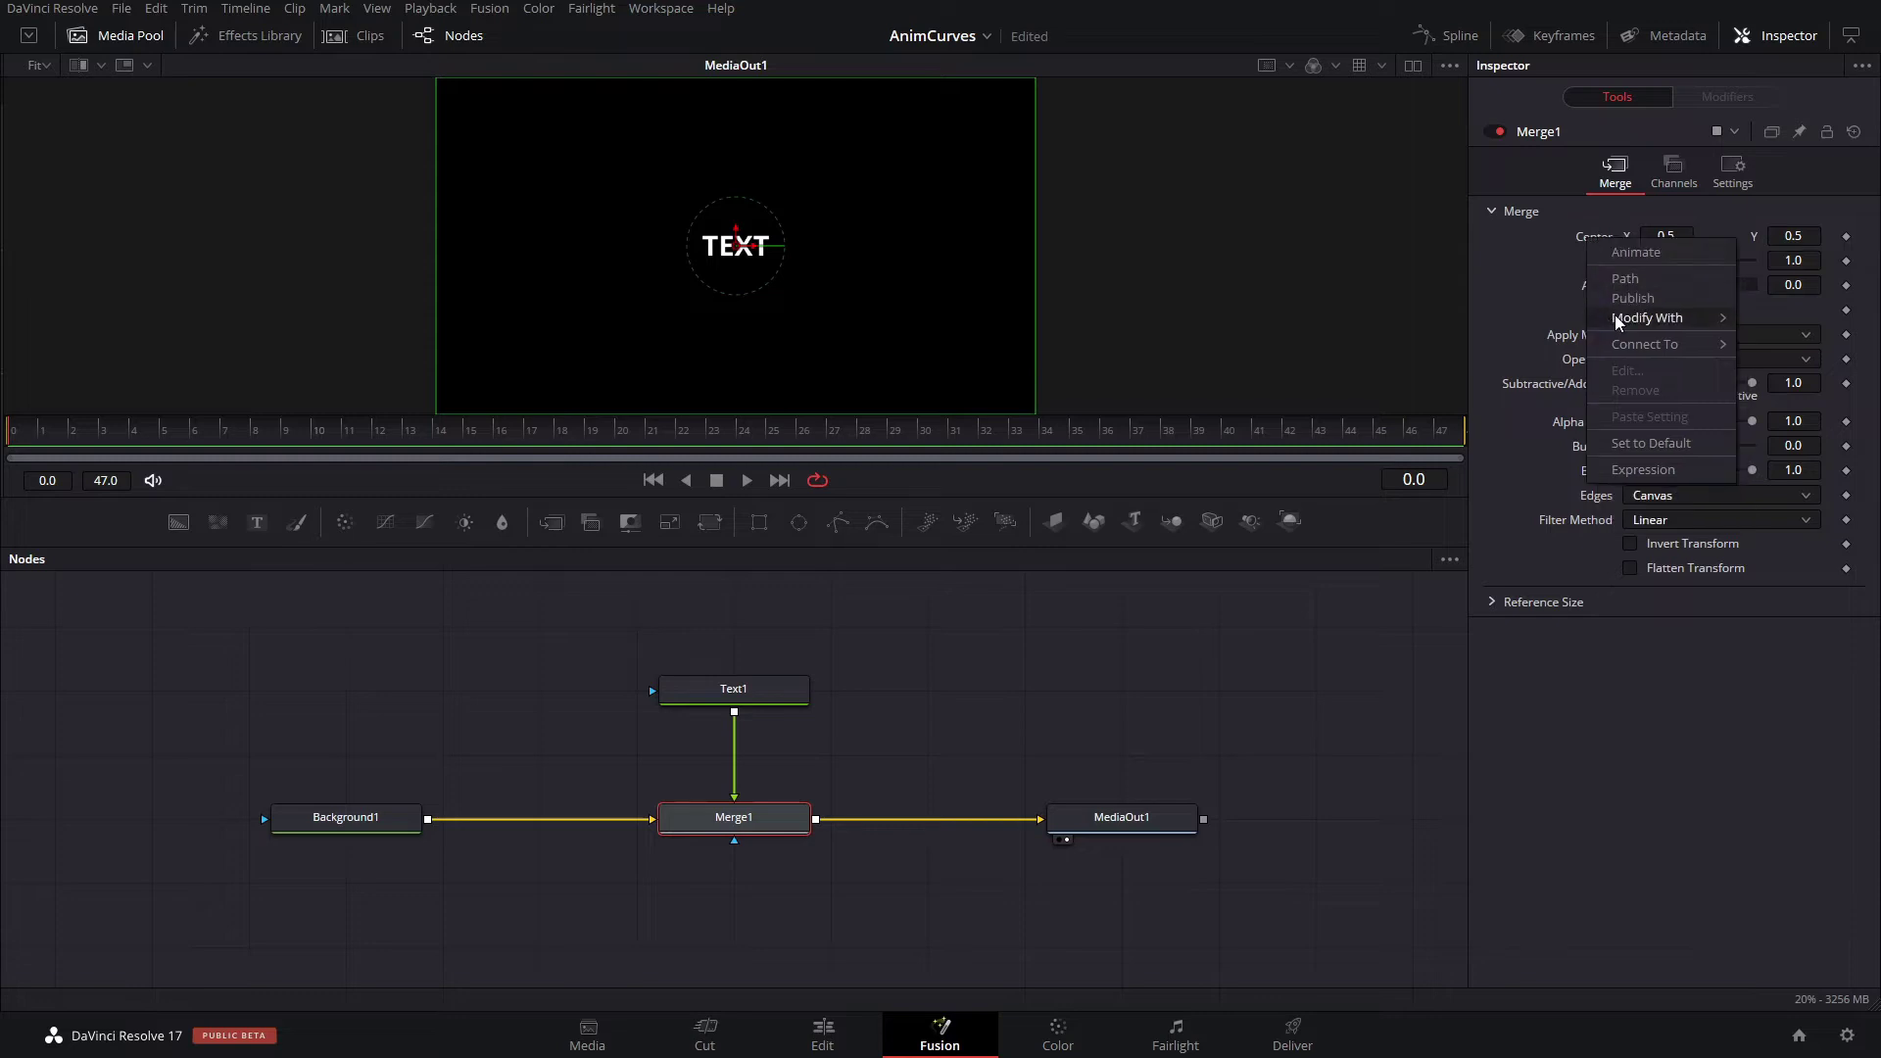
mouse_move(1648, 319)
click(743, 691)
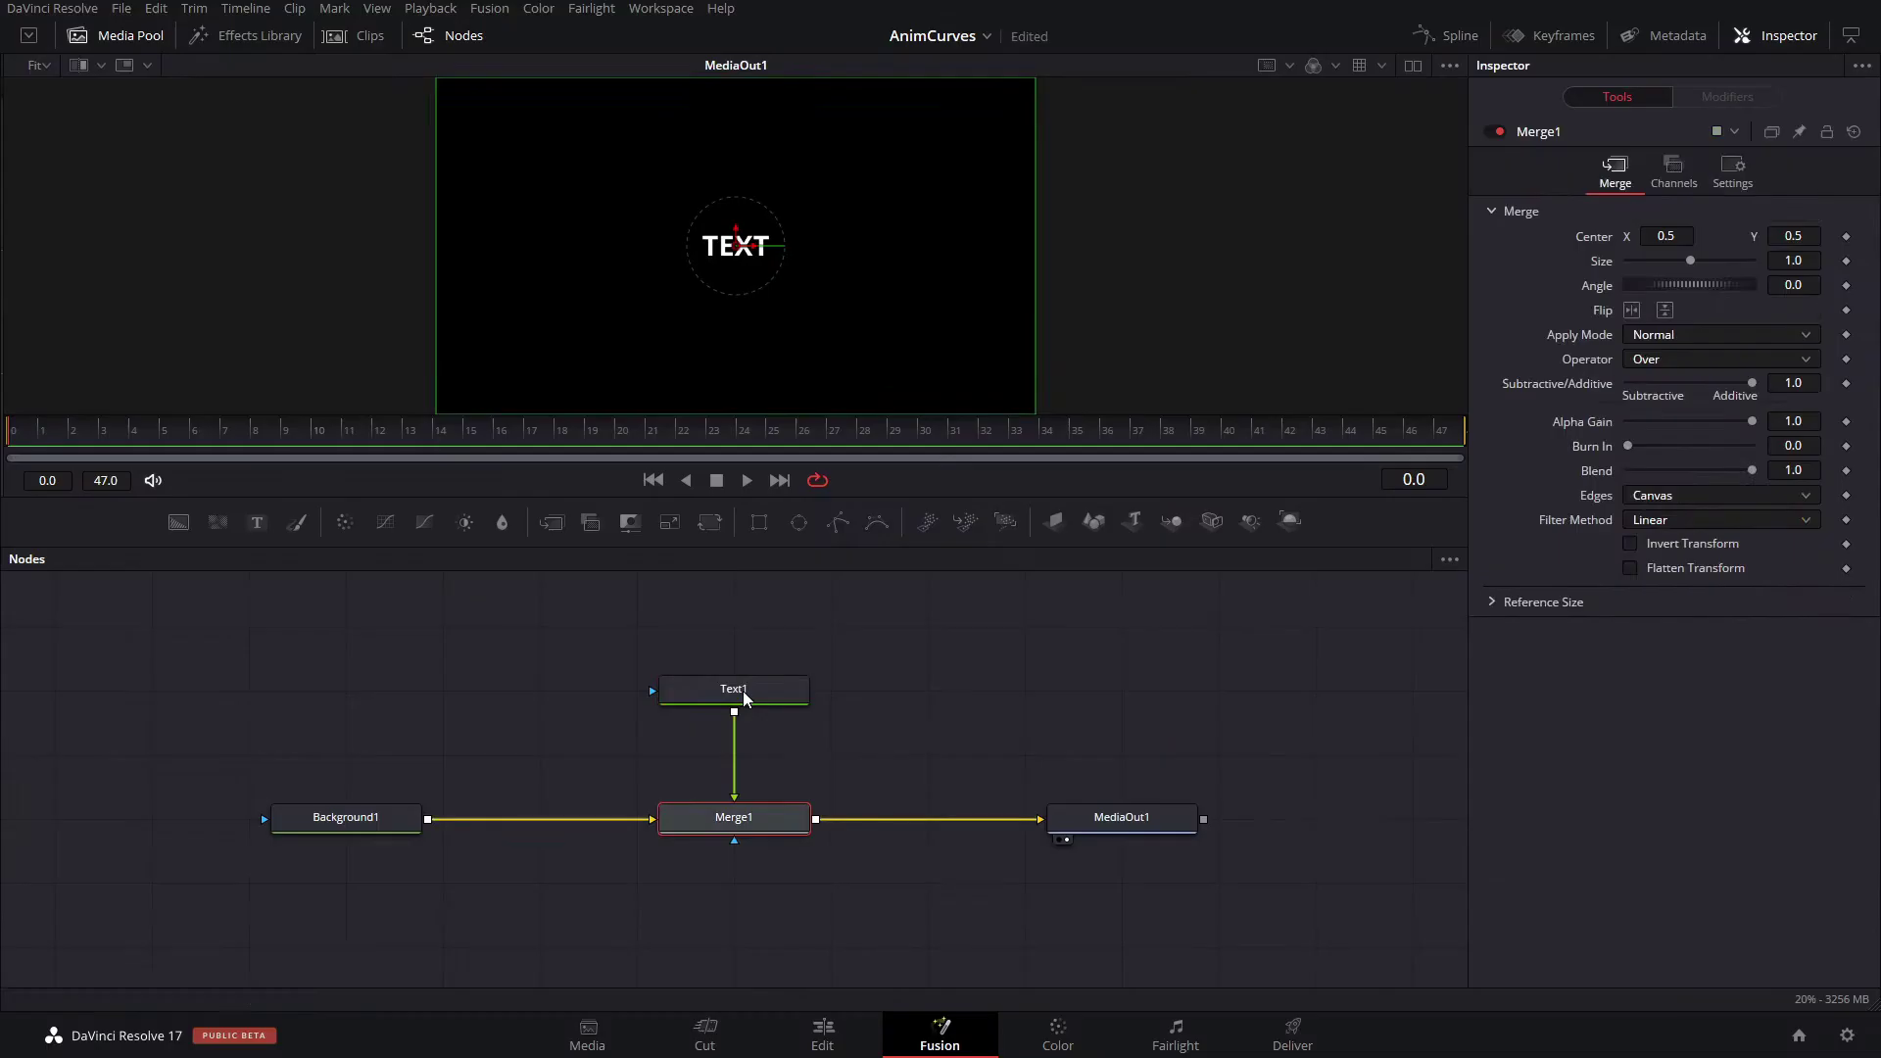
Animate the layout Center of Text1 and open the controls of its Path modifier.
click(737, 691)
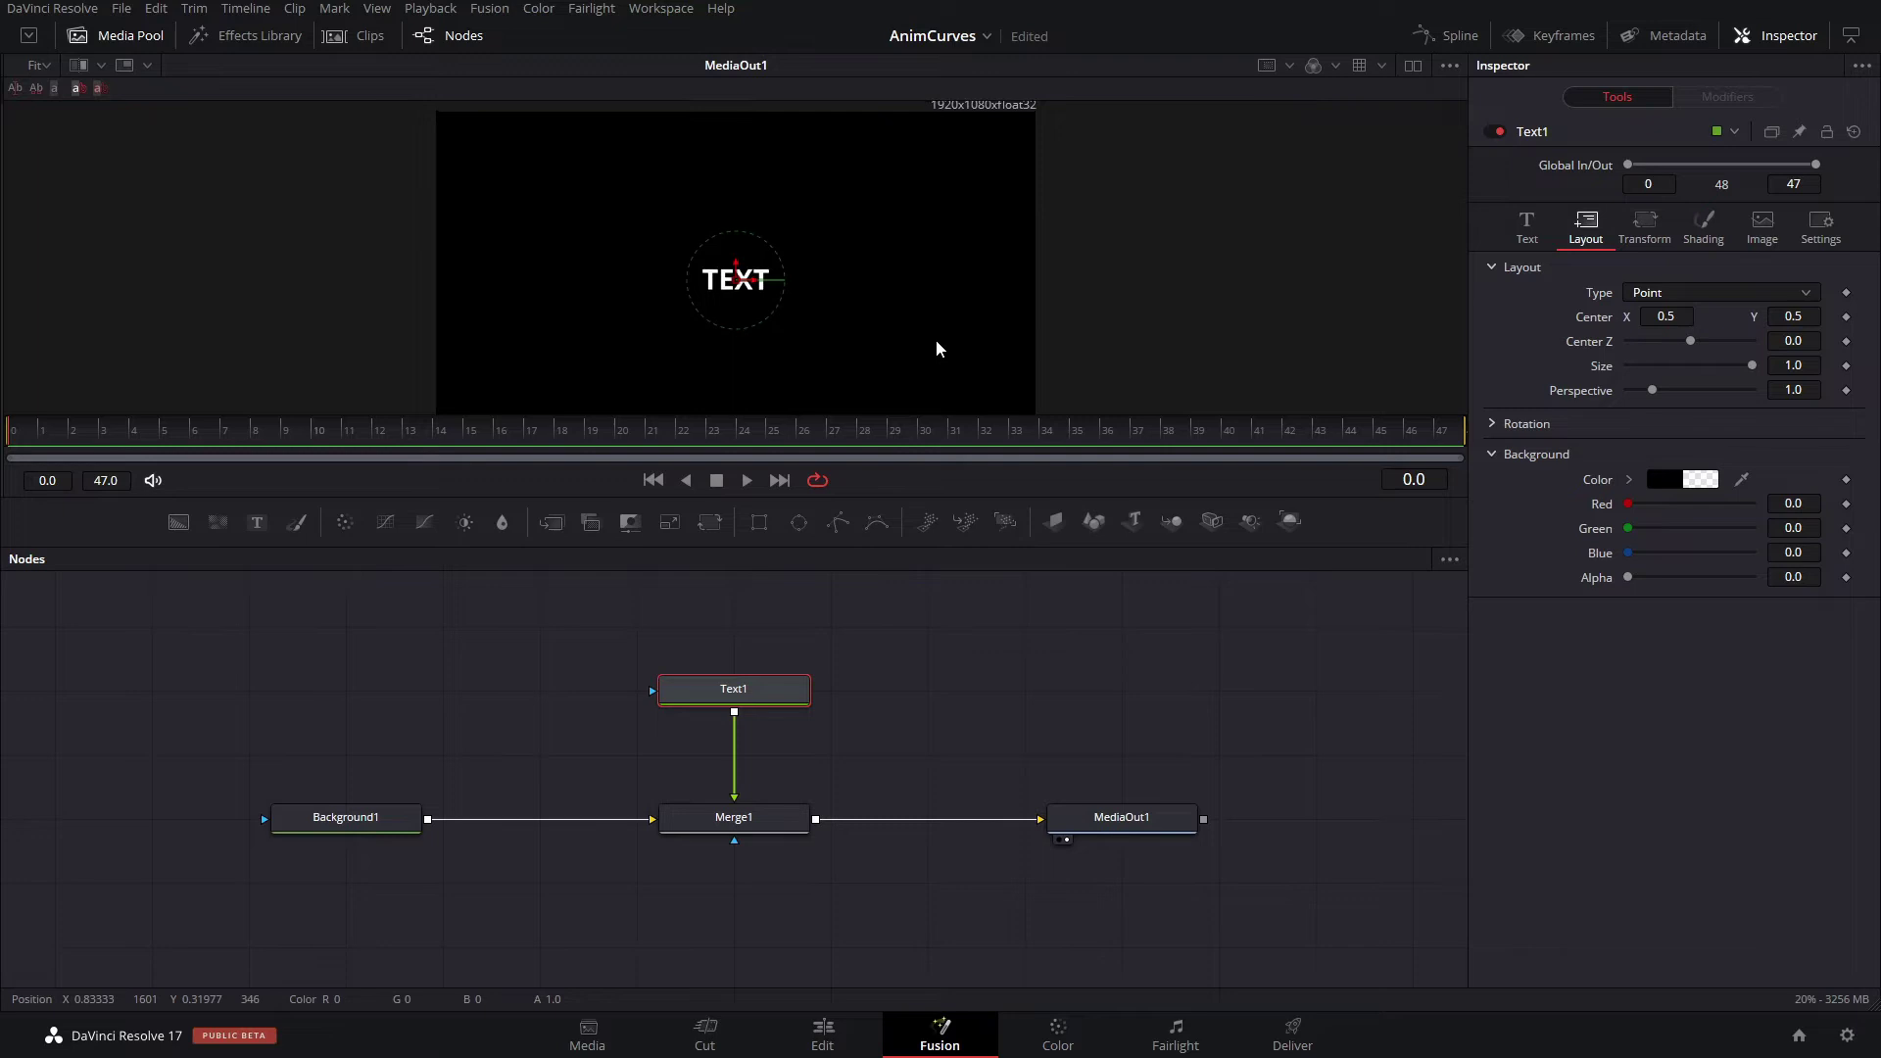
scroll(937, 339, up, 1)
scroll(937, 339, down, 2)
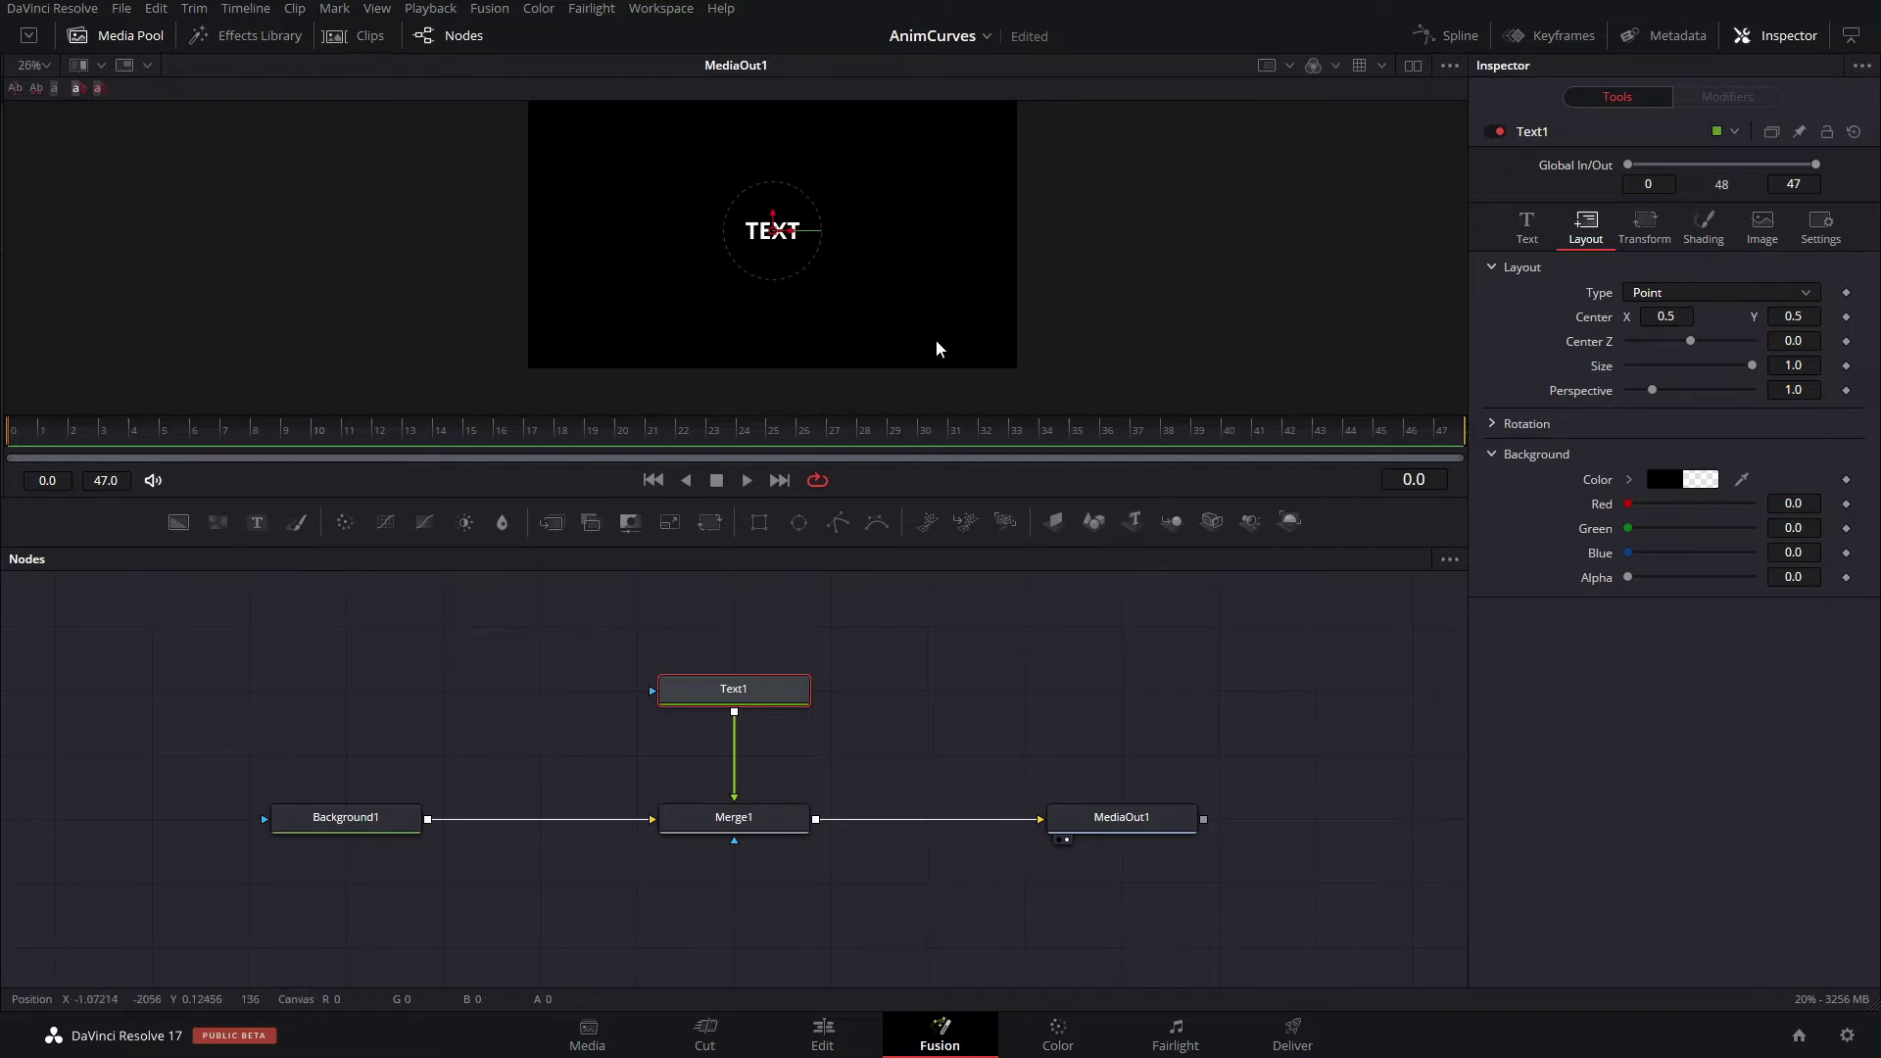
right_click(1592, 323)
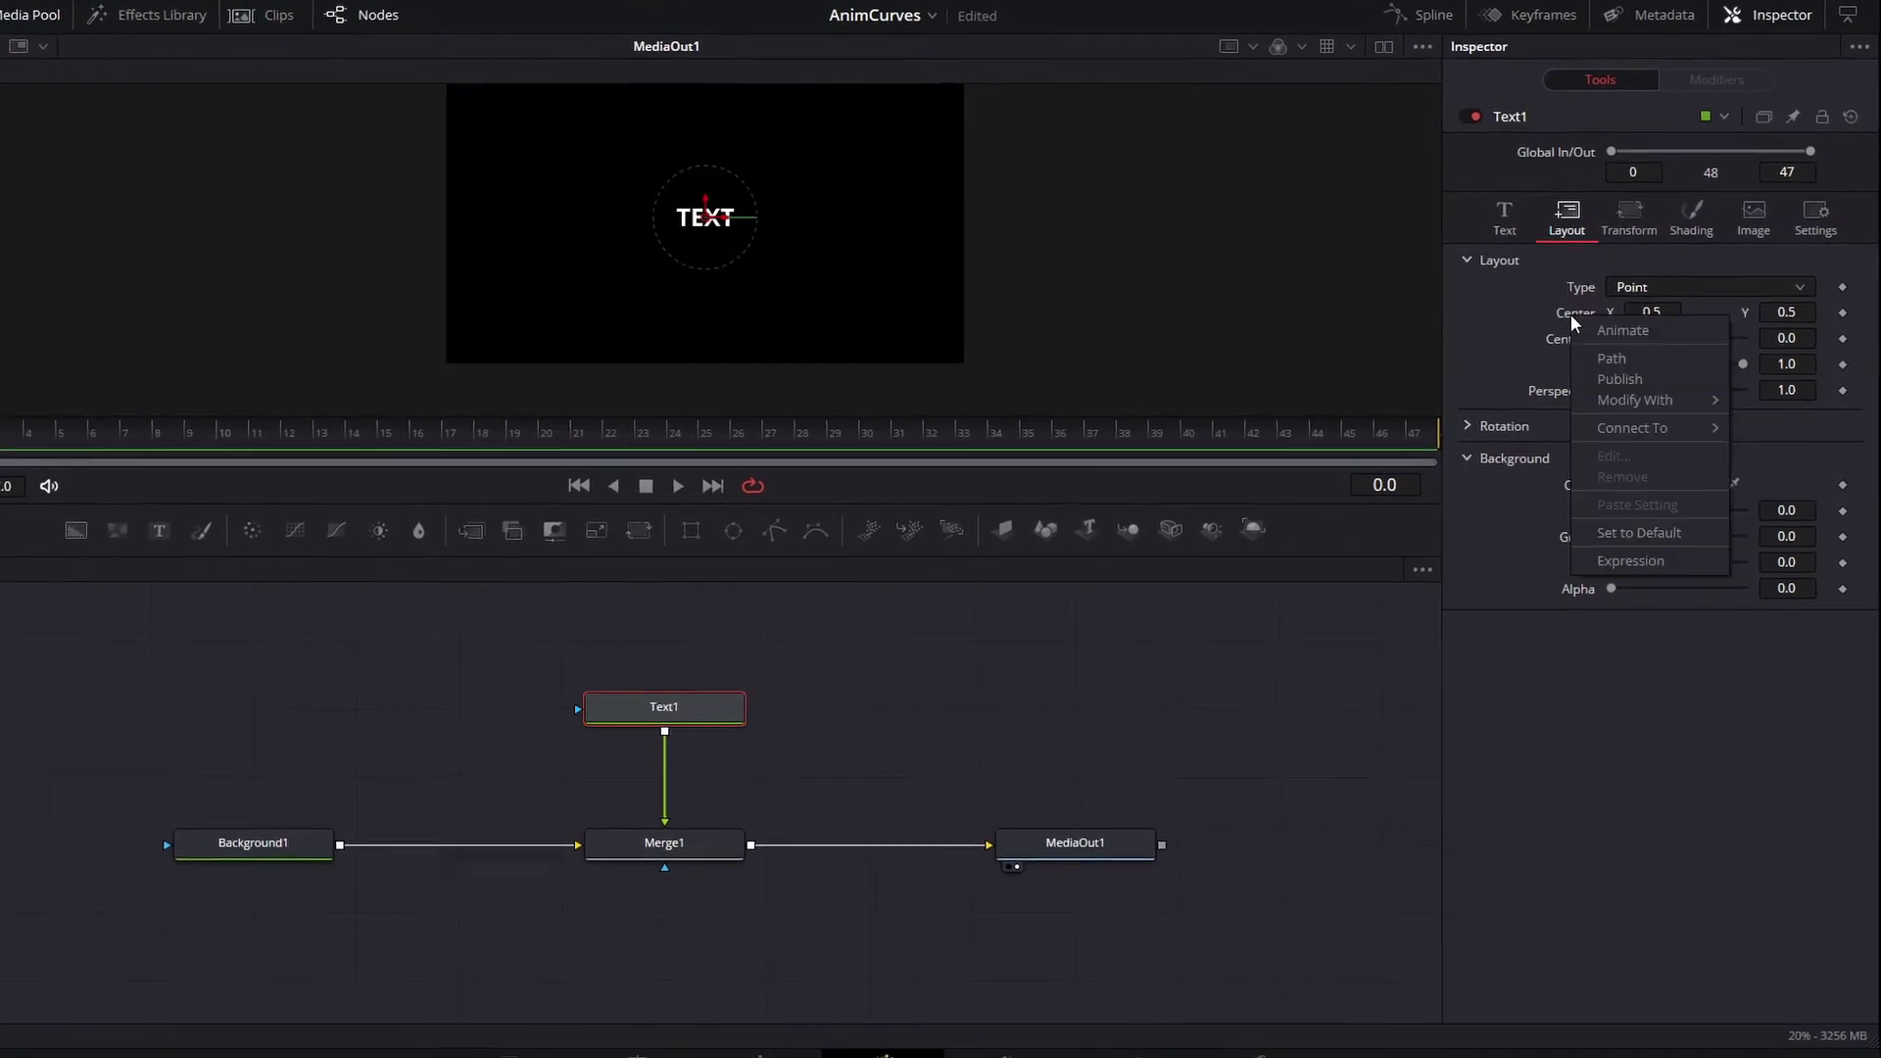
click(1648, 330)
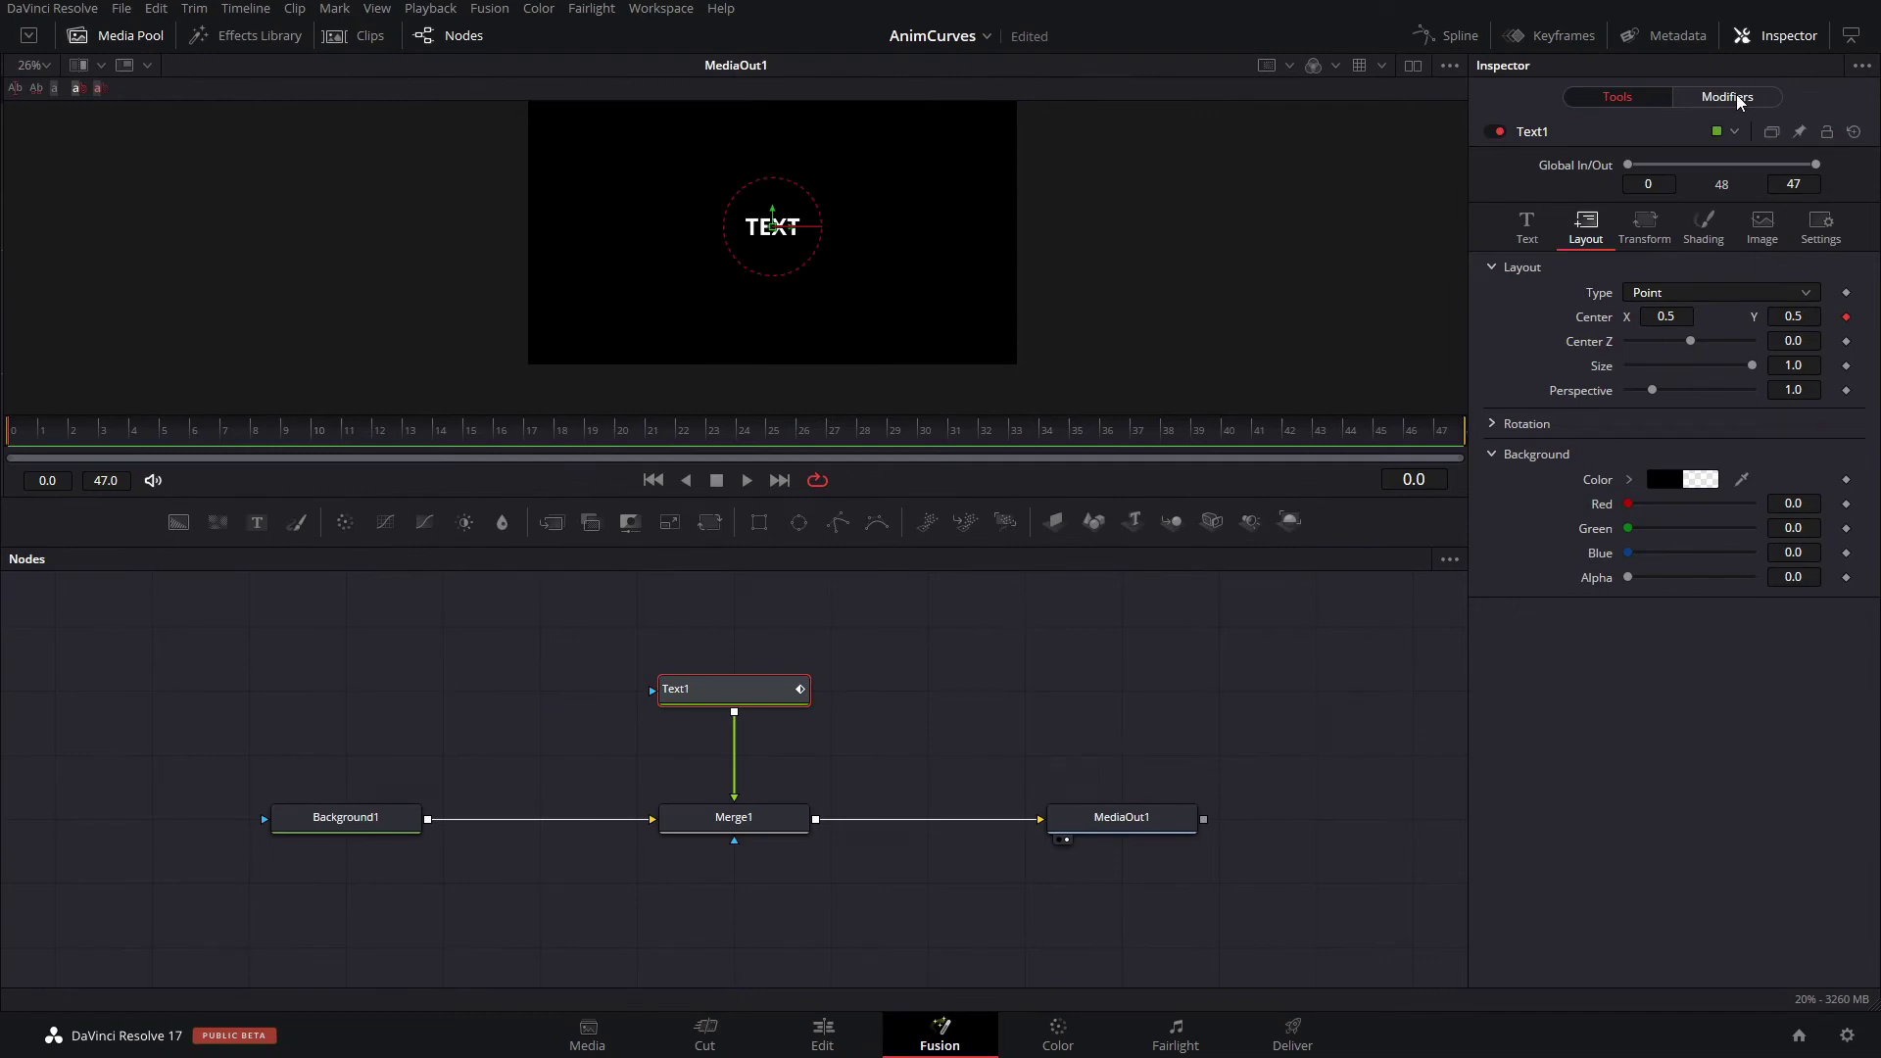
click(1740, 102)
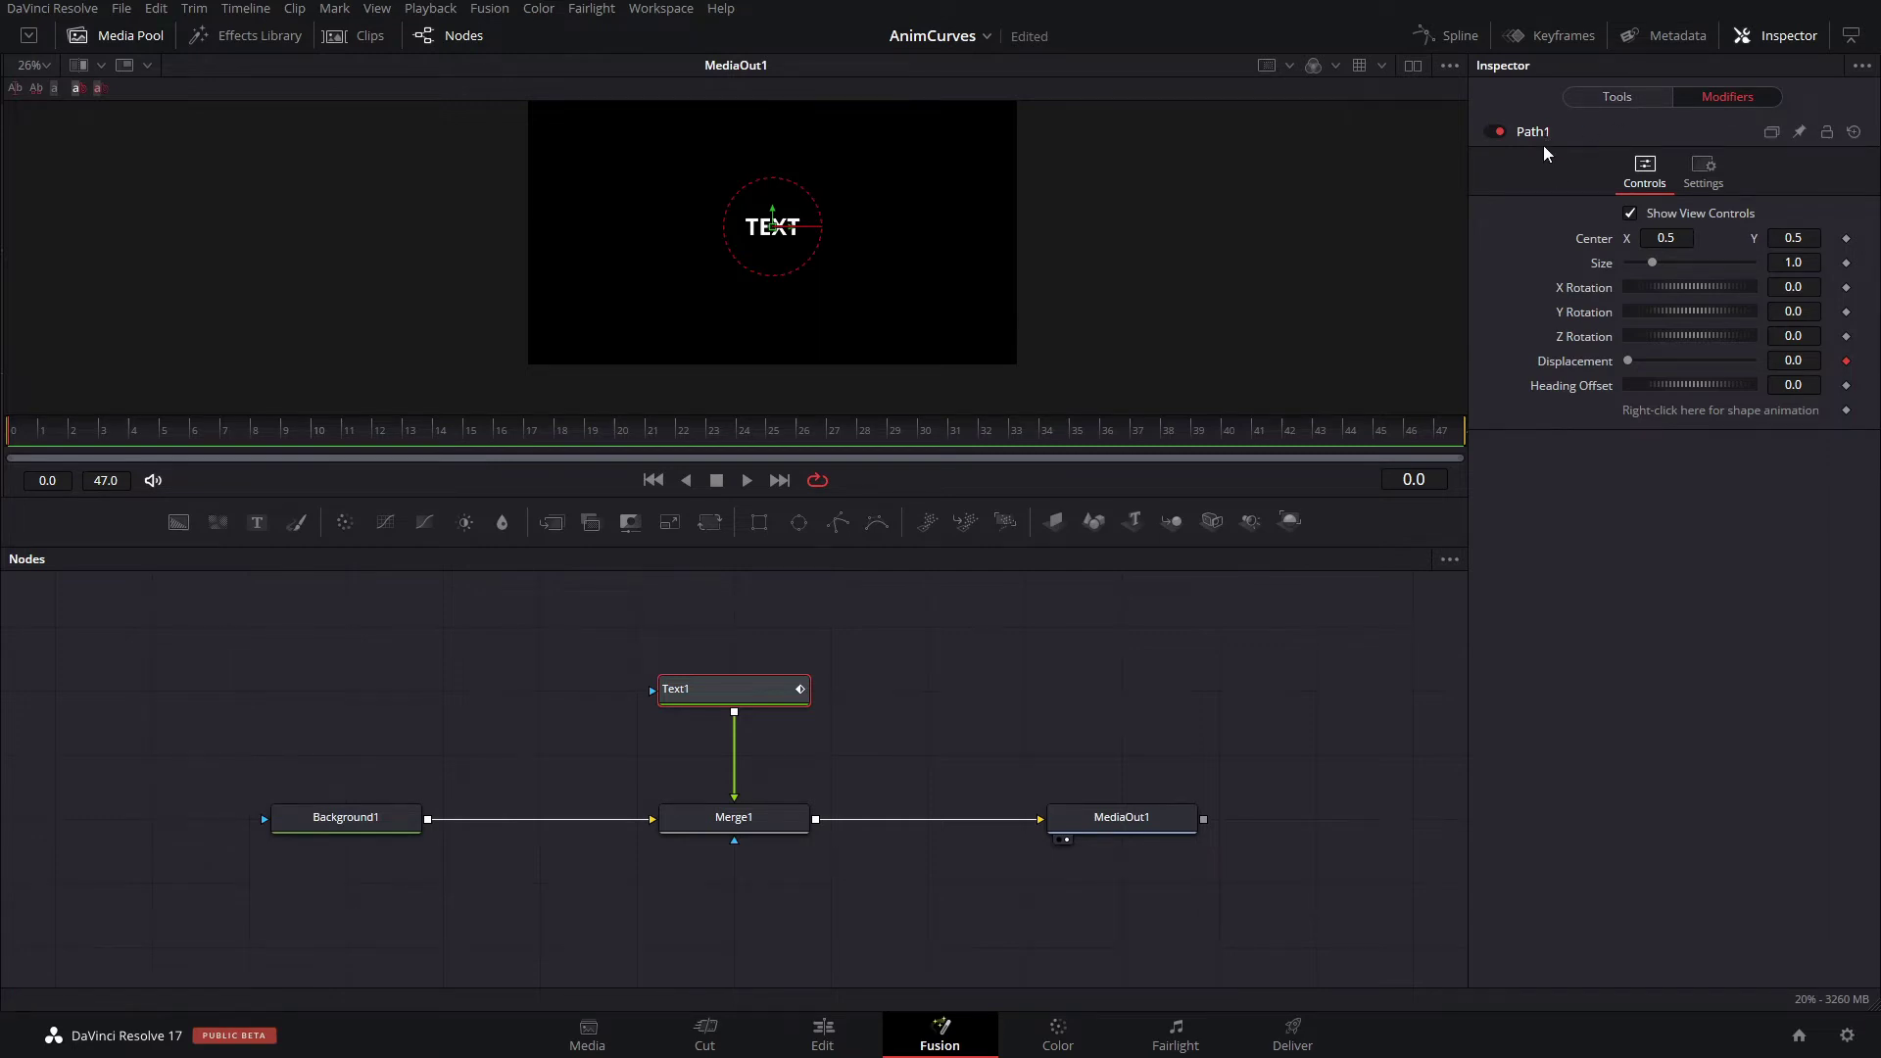
Try out the Path modifier's Center X and Z Rotation values and undo the changes.
drag(1665, 238, 1708, 238)
drag(1650, 333, 1675, 334)
key(ctrl+z)
Remove the keyframe from the path's Displacement and modify the path's Size with Anim Curves.
click(1846, 362)
right_click(1605, 268)
mouse_move(1627, 352)
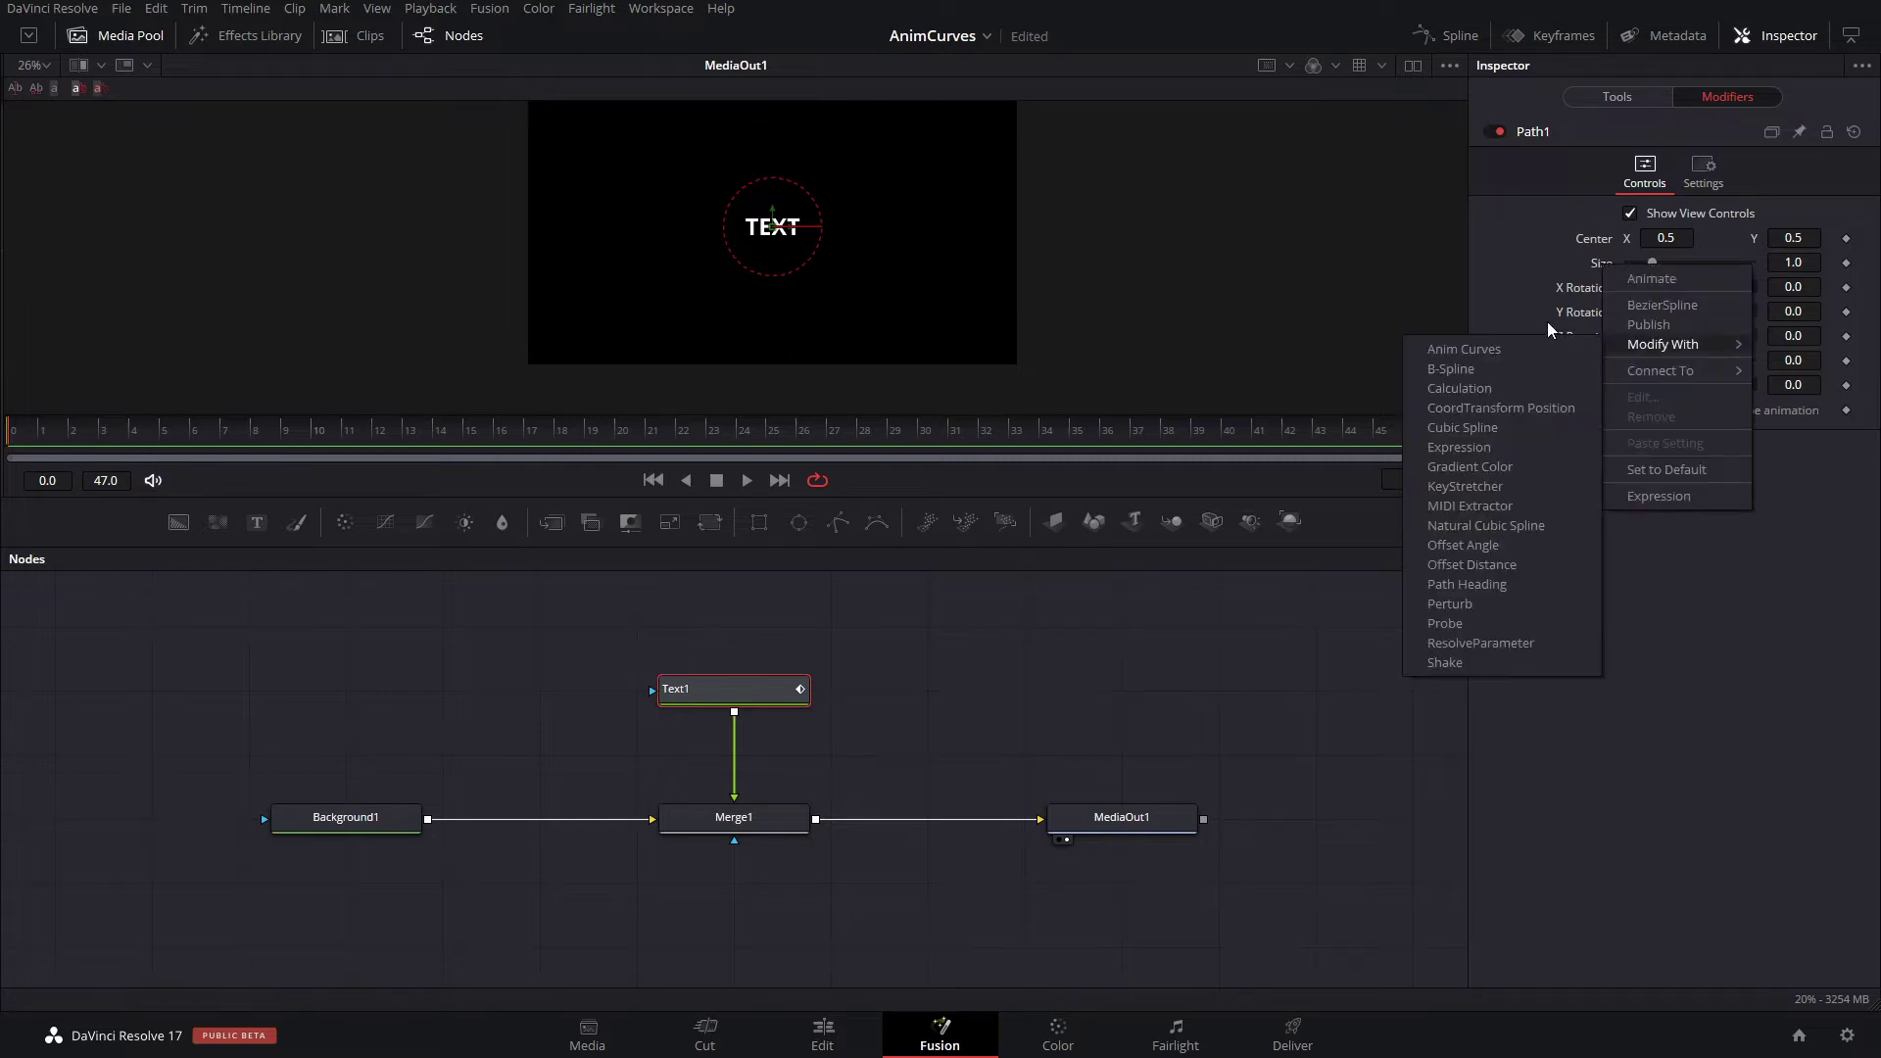
click(1464, 350)
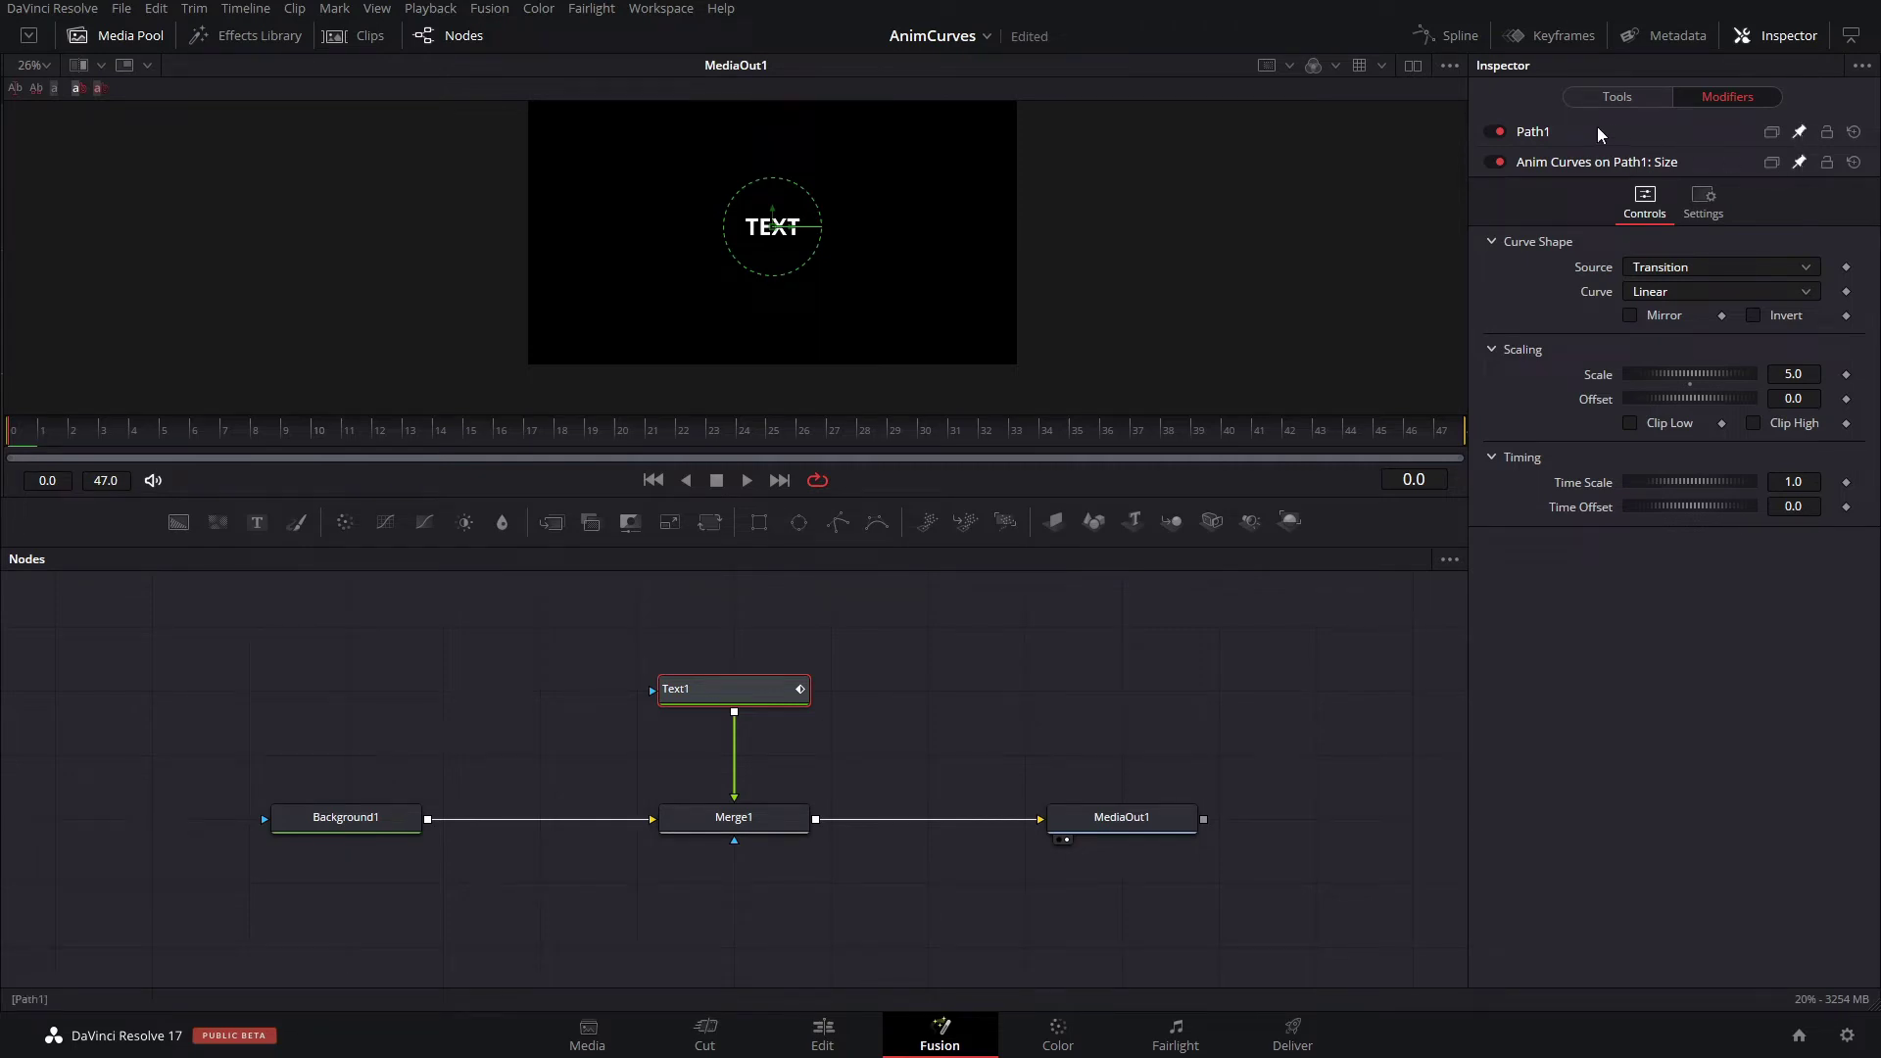
Expand the Path controls, set the Anim Curves Scale to 1.0 and scrub to frame 27 to check the size.
click(1535, 133)
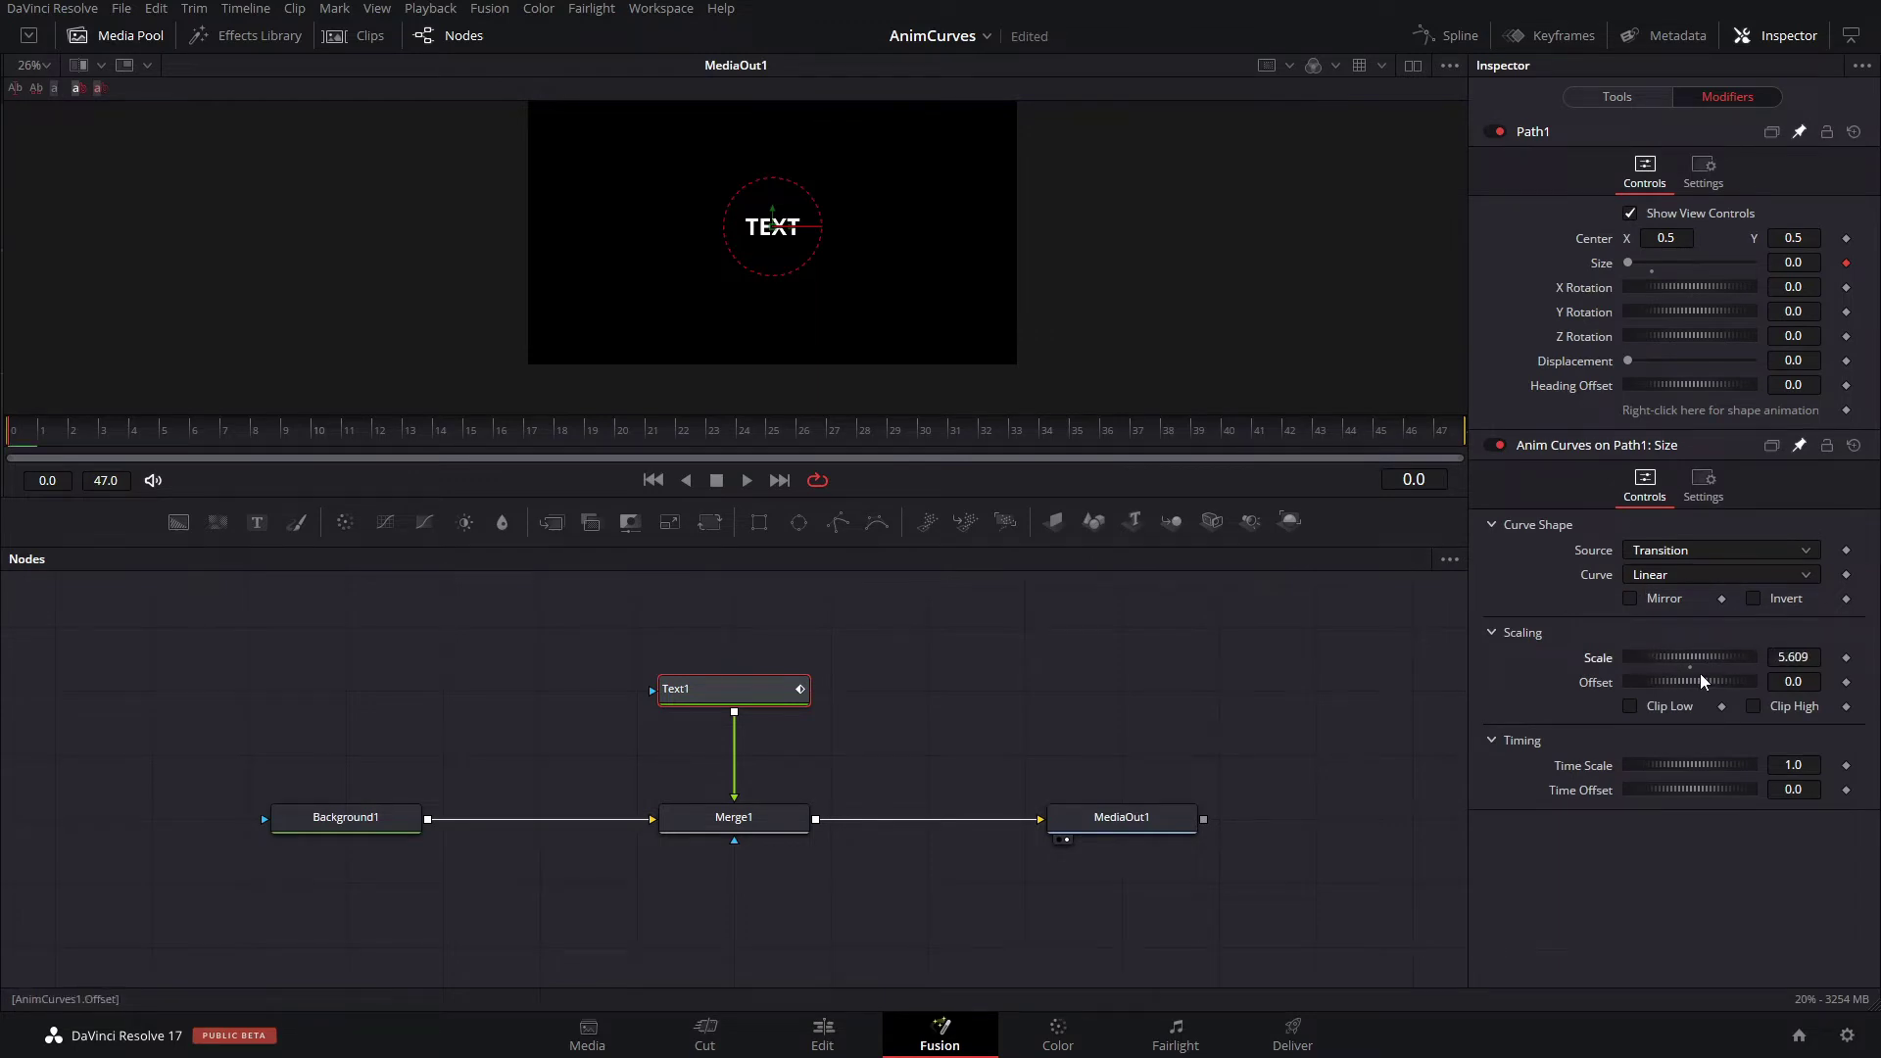
drag(1207, 429, 841, 469)
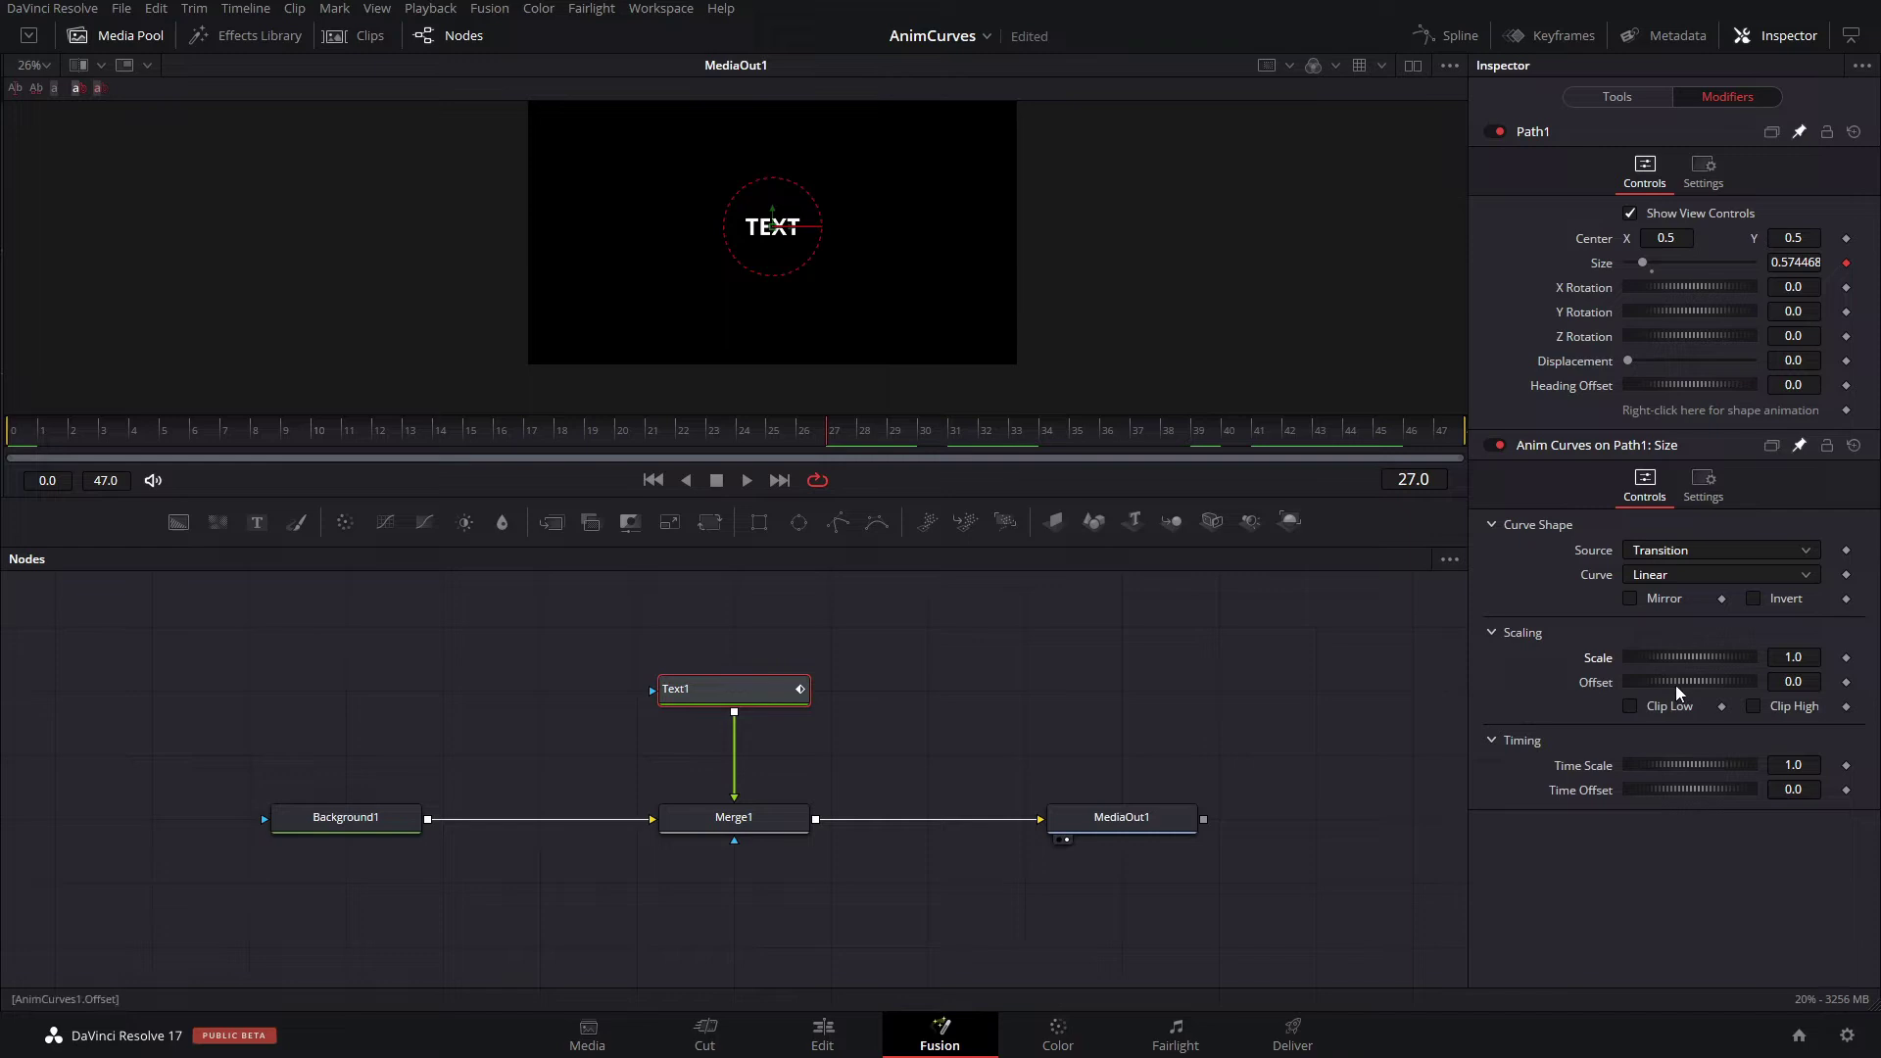
At frame 47, move the text horizontally from the picture's center to near its right edge.
click(1449, 431)
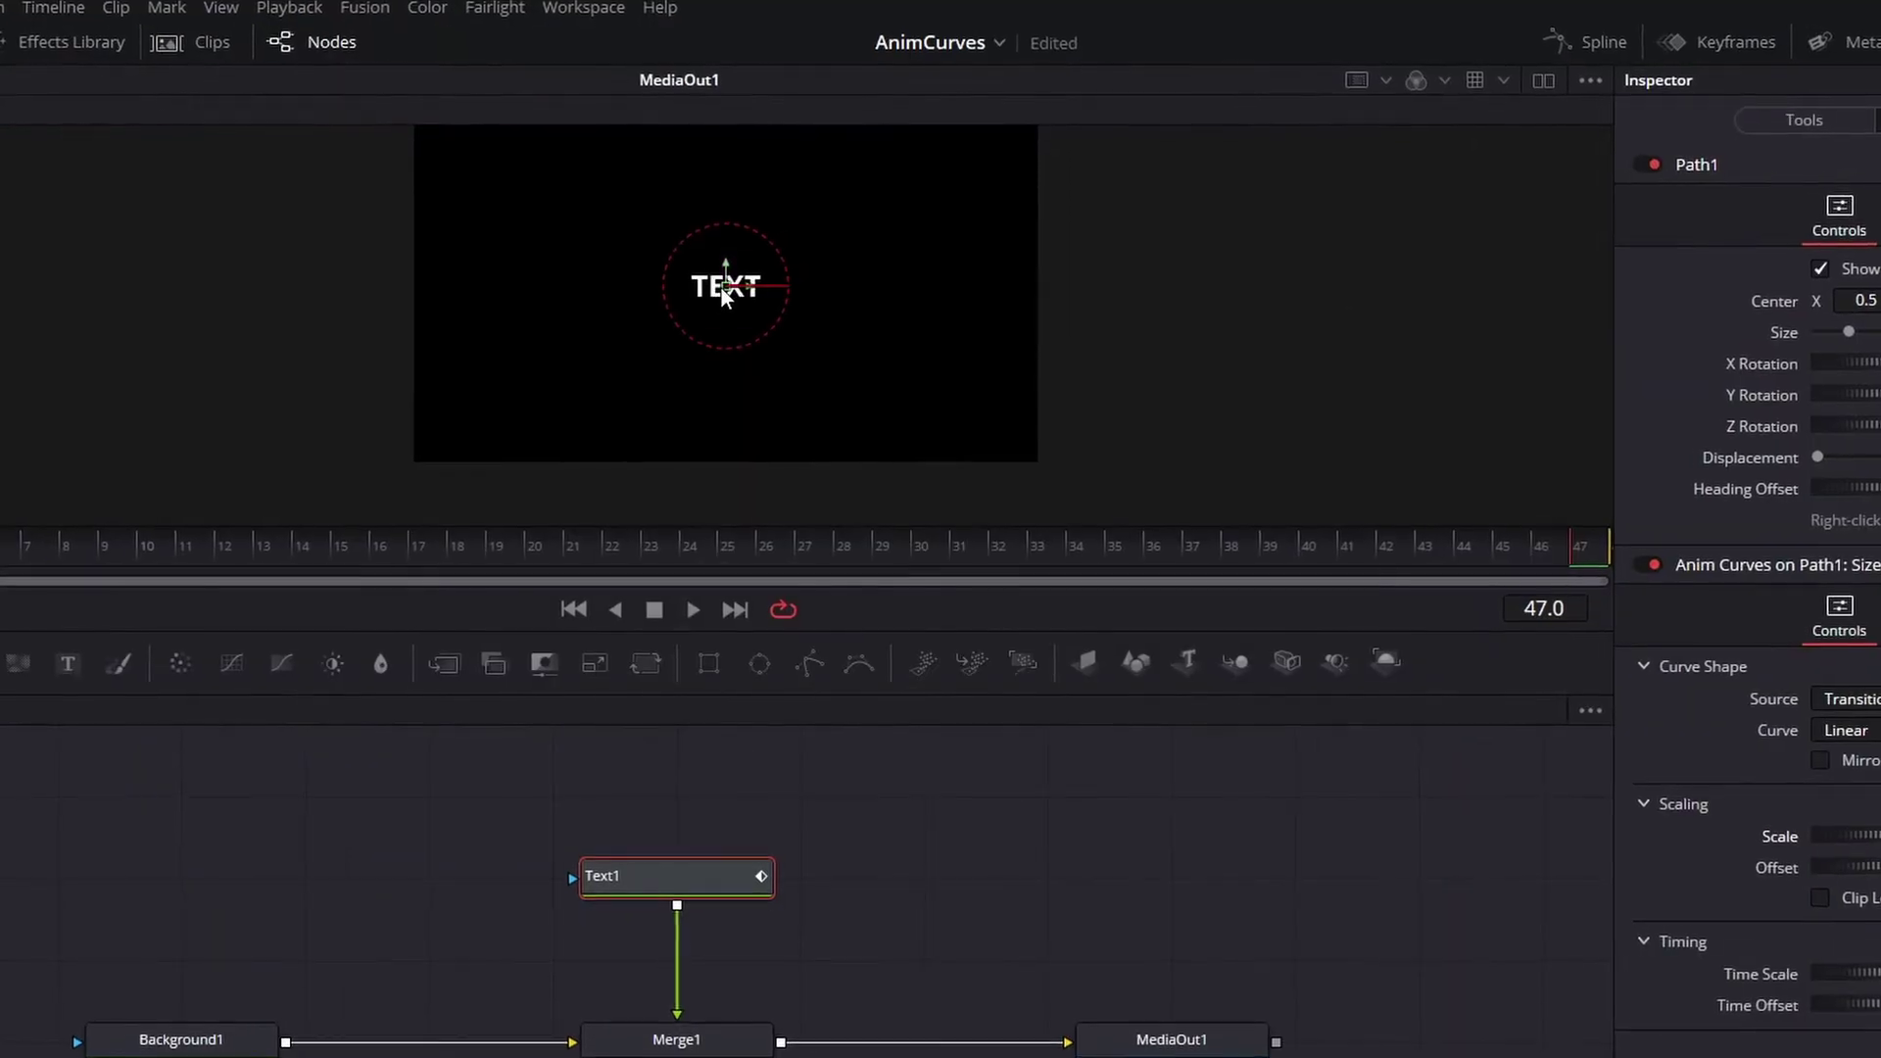
drag(721, 288, 976, 255)
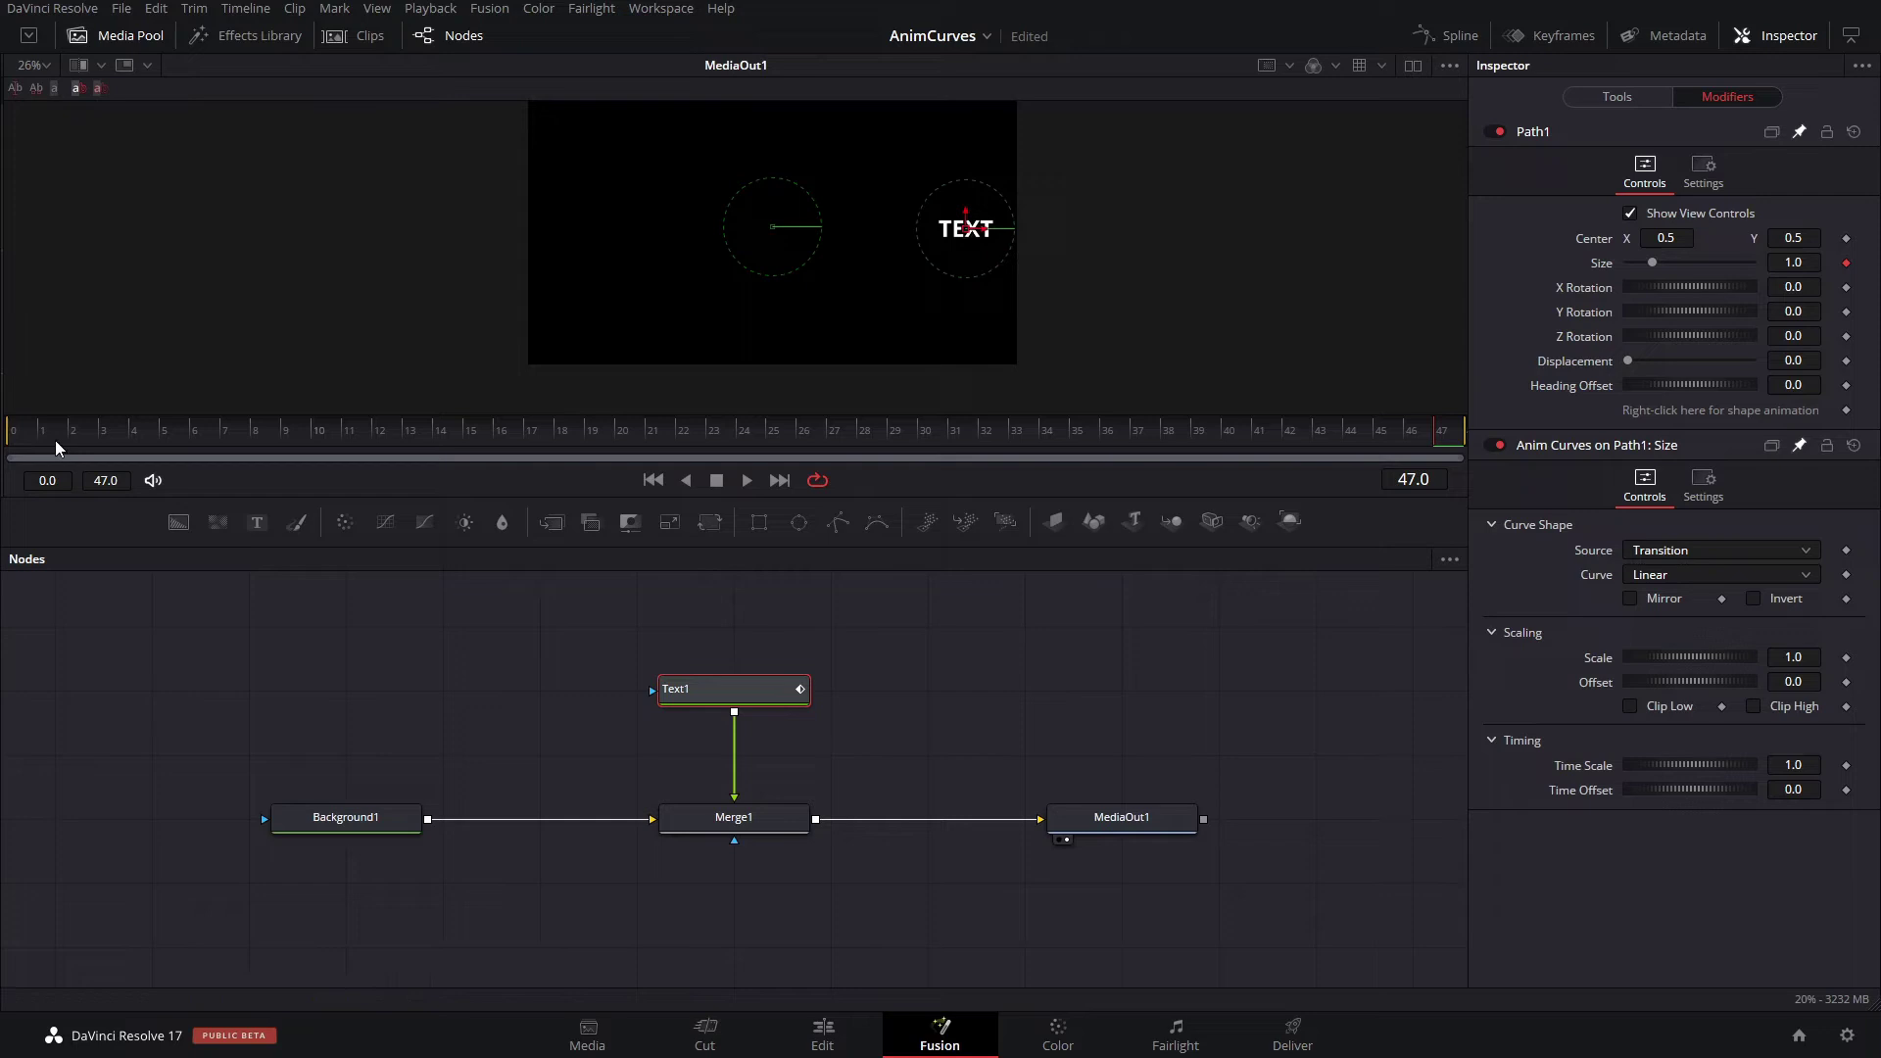
Play the animation from frame 0 to check the text's horizontal movement.
click(11, 439)
key(space)
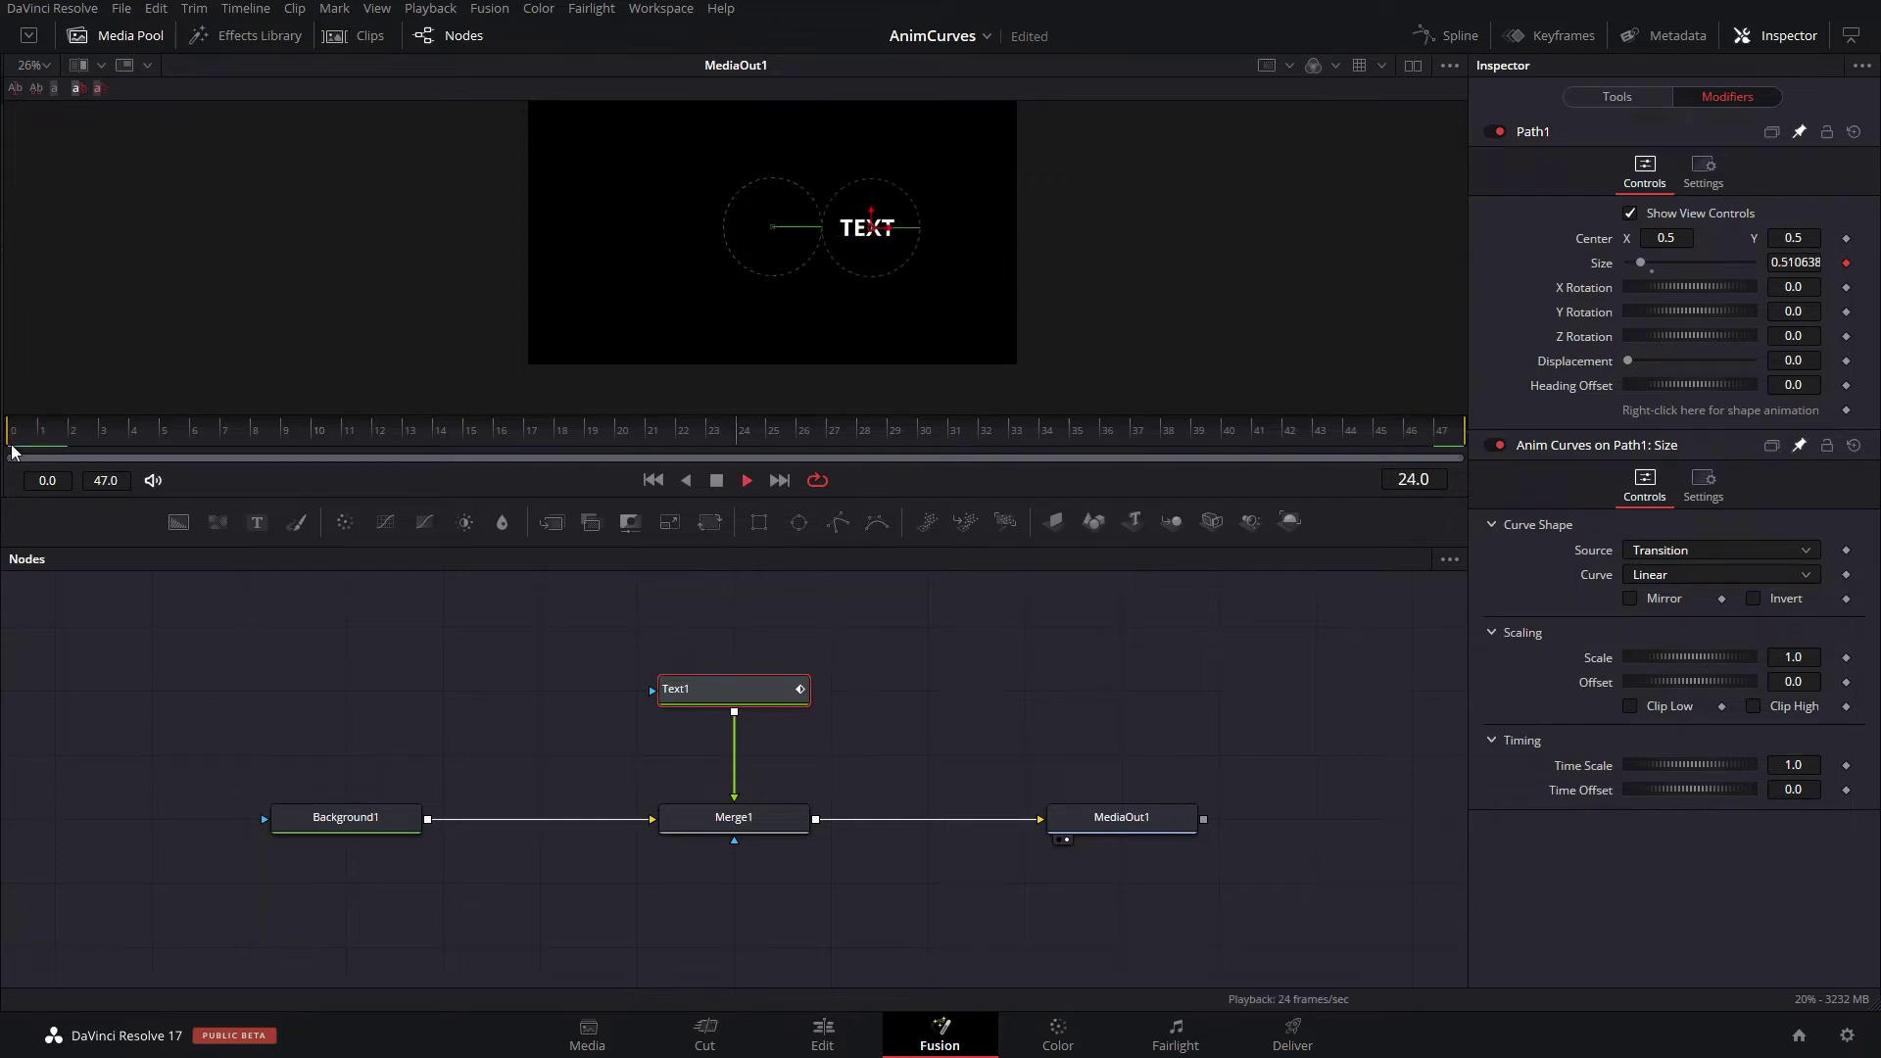
key(space)
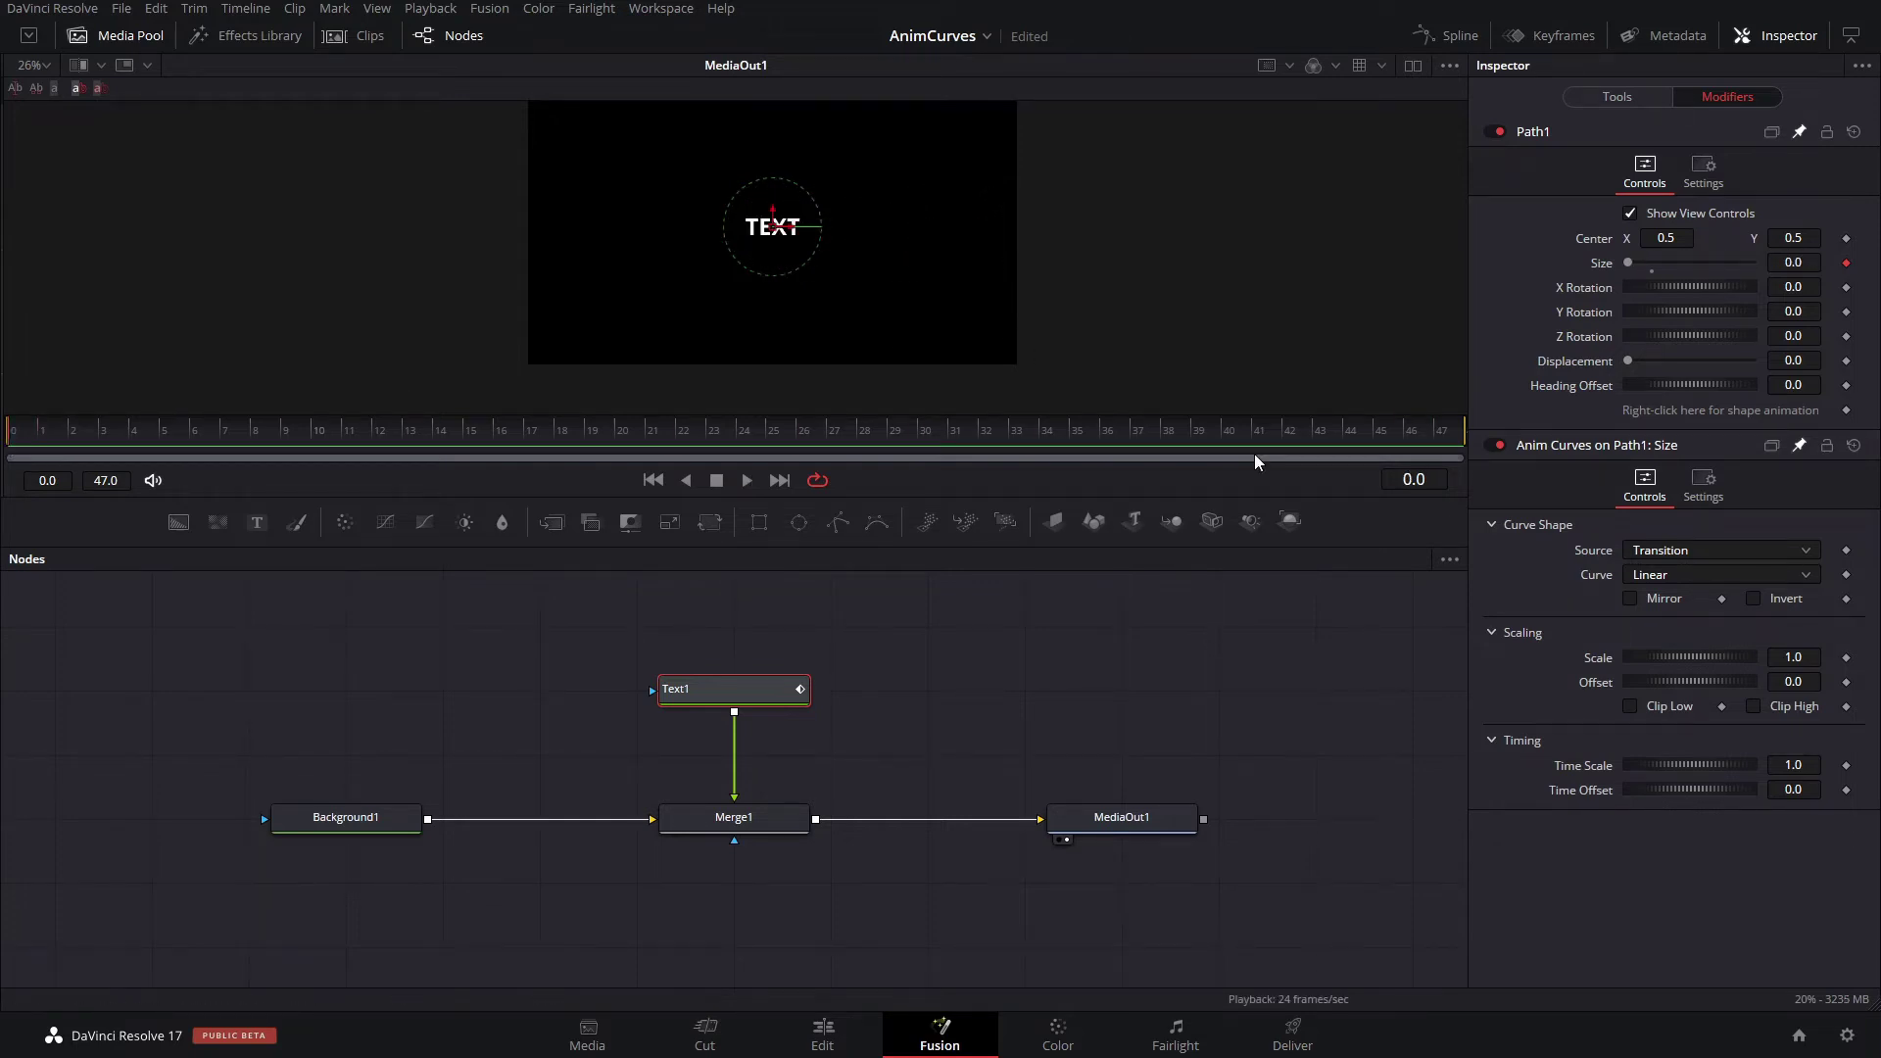
Try out the Anim Curves Scale at frame 46, restore it to 1.0 and go to frame 47.
click(1420, 437)
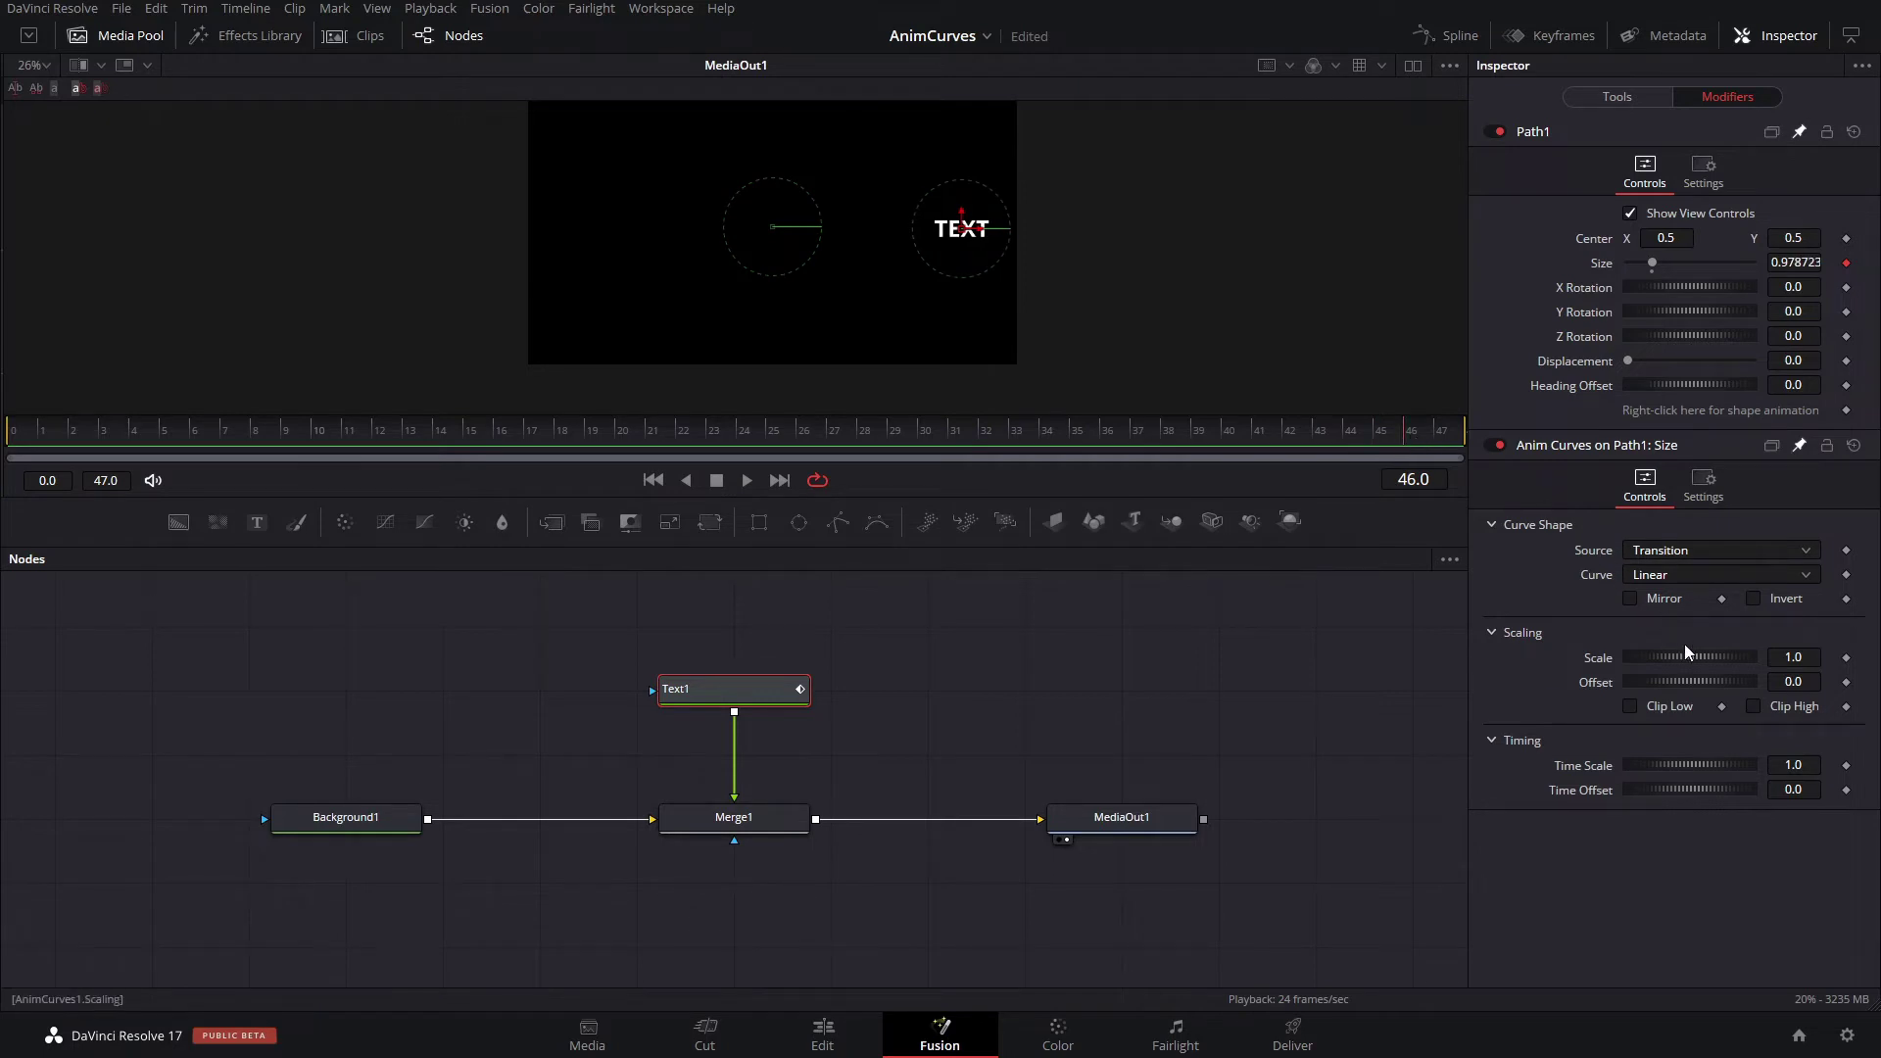
mouse_move(1698, 666)
mouse_down()
mouse_move(1673, 668)
mouse_move(1692, 674)
mouse_up()
click(1692, 669)
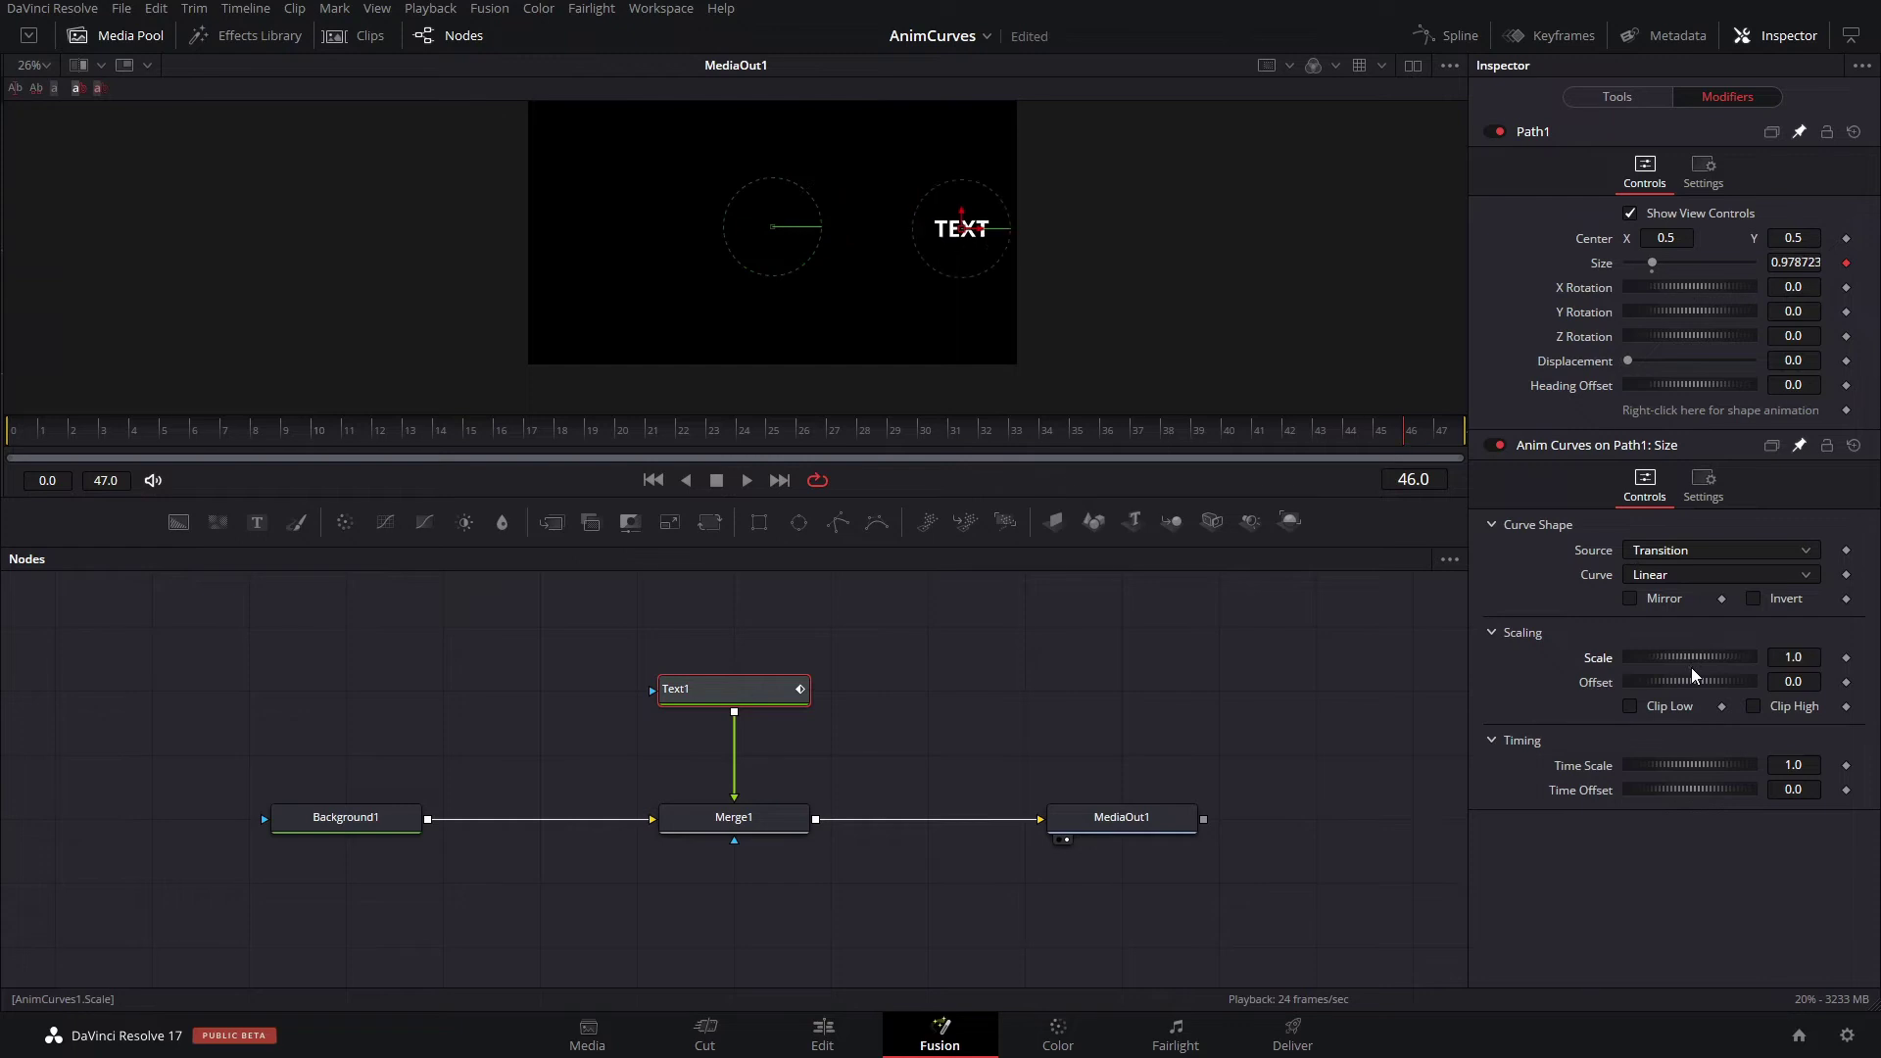
click(1432, 443)
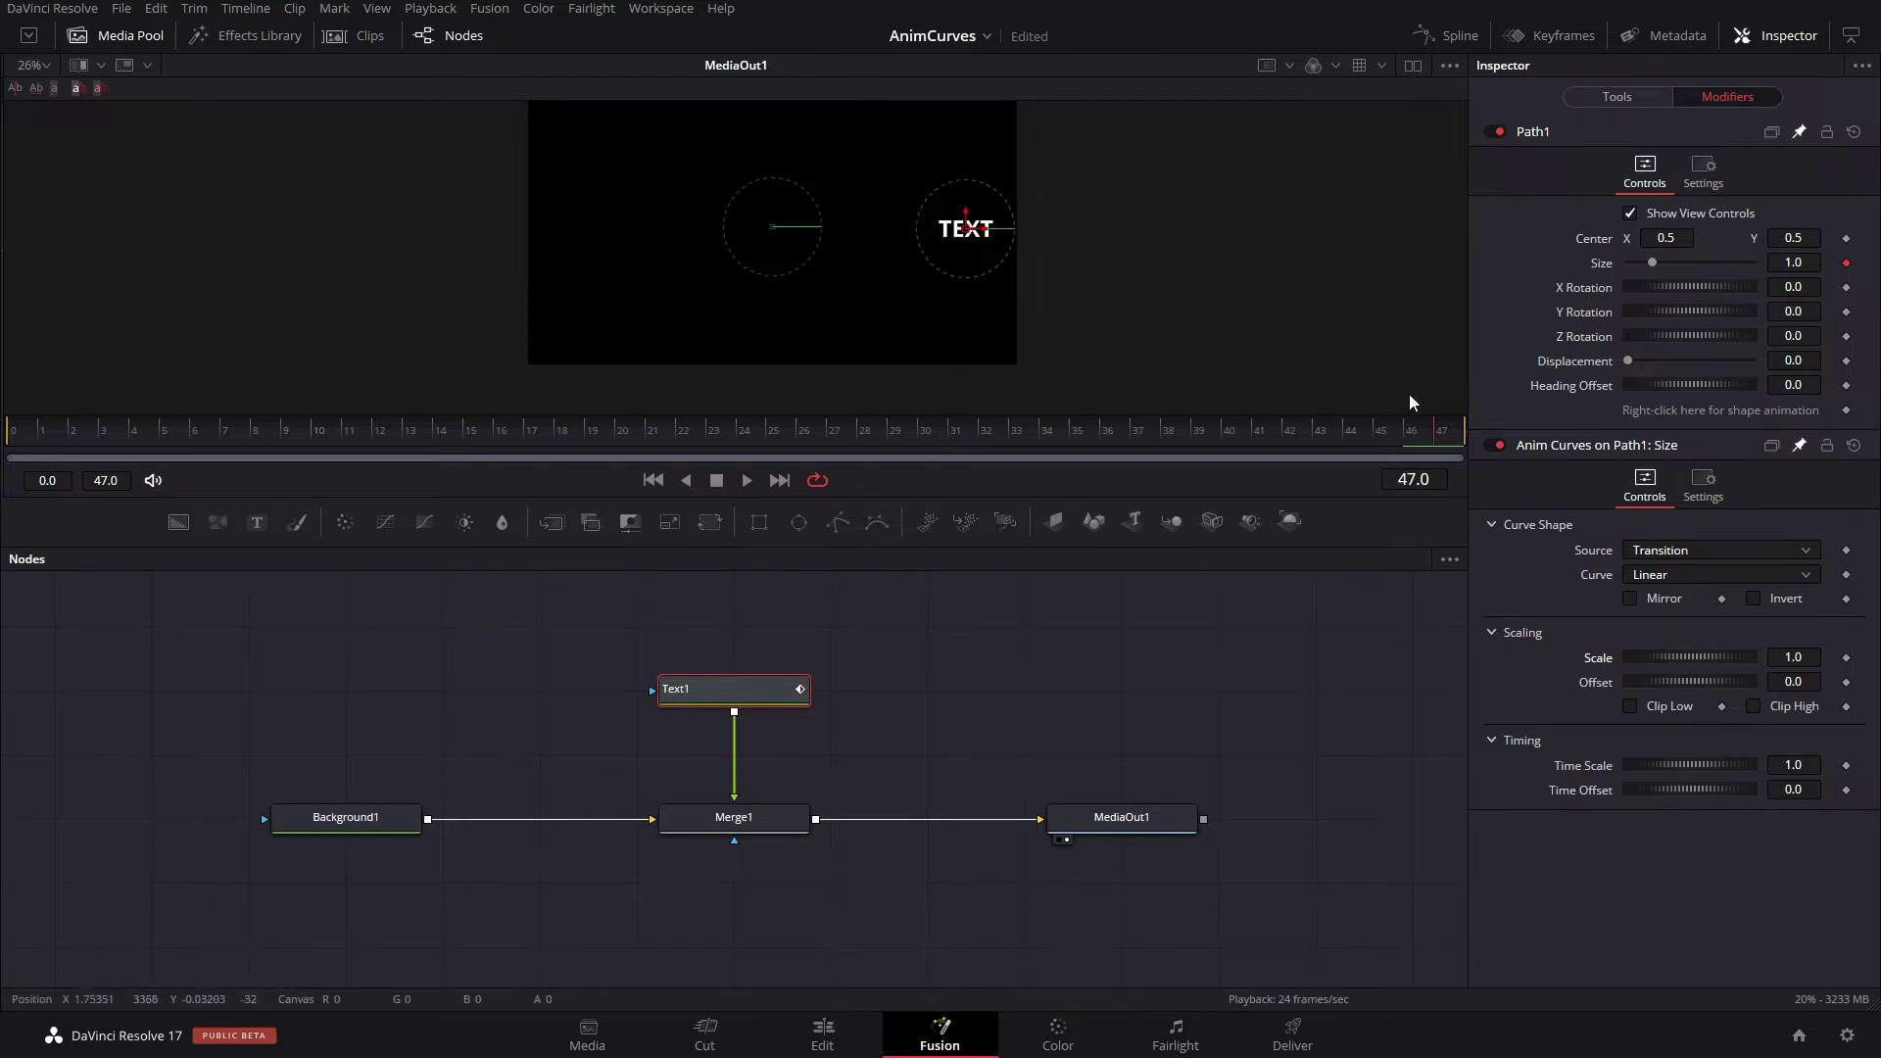
Try to move the text away from the picture's center at frame 0.
scroll(1007, 264, up, 2)
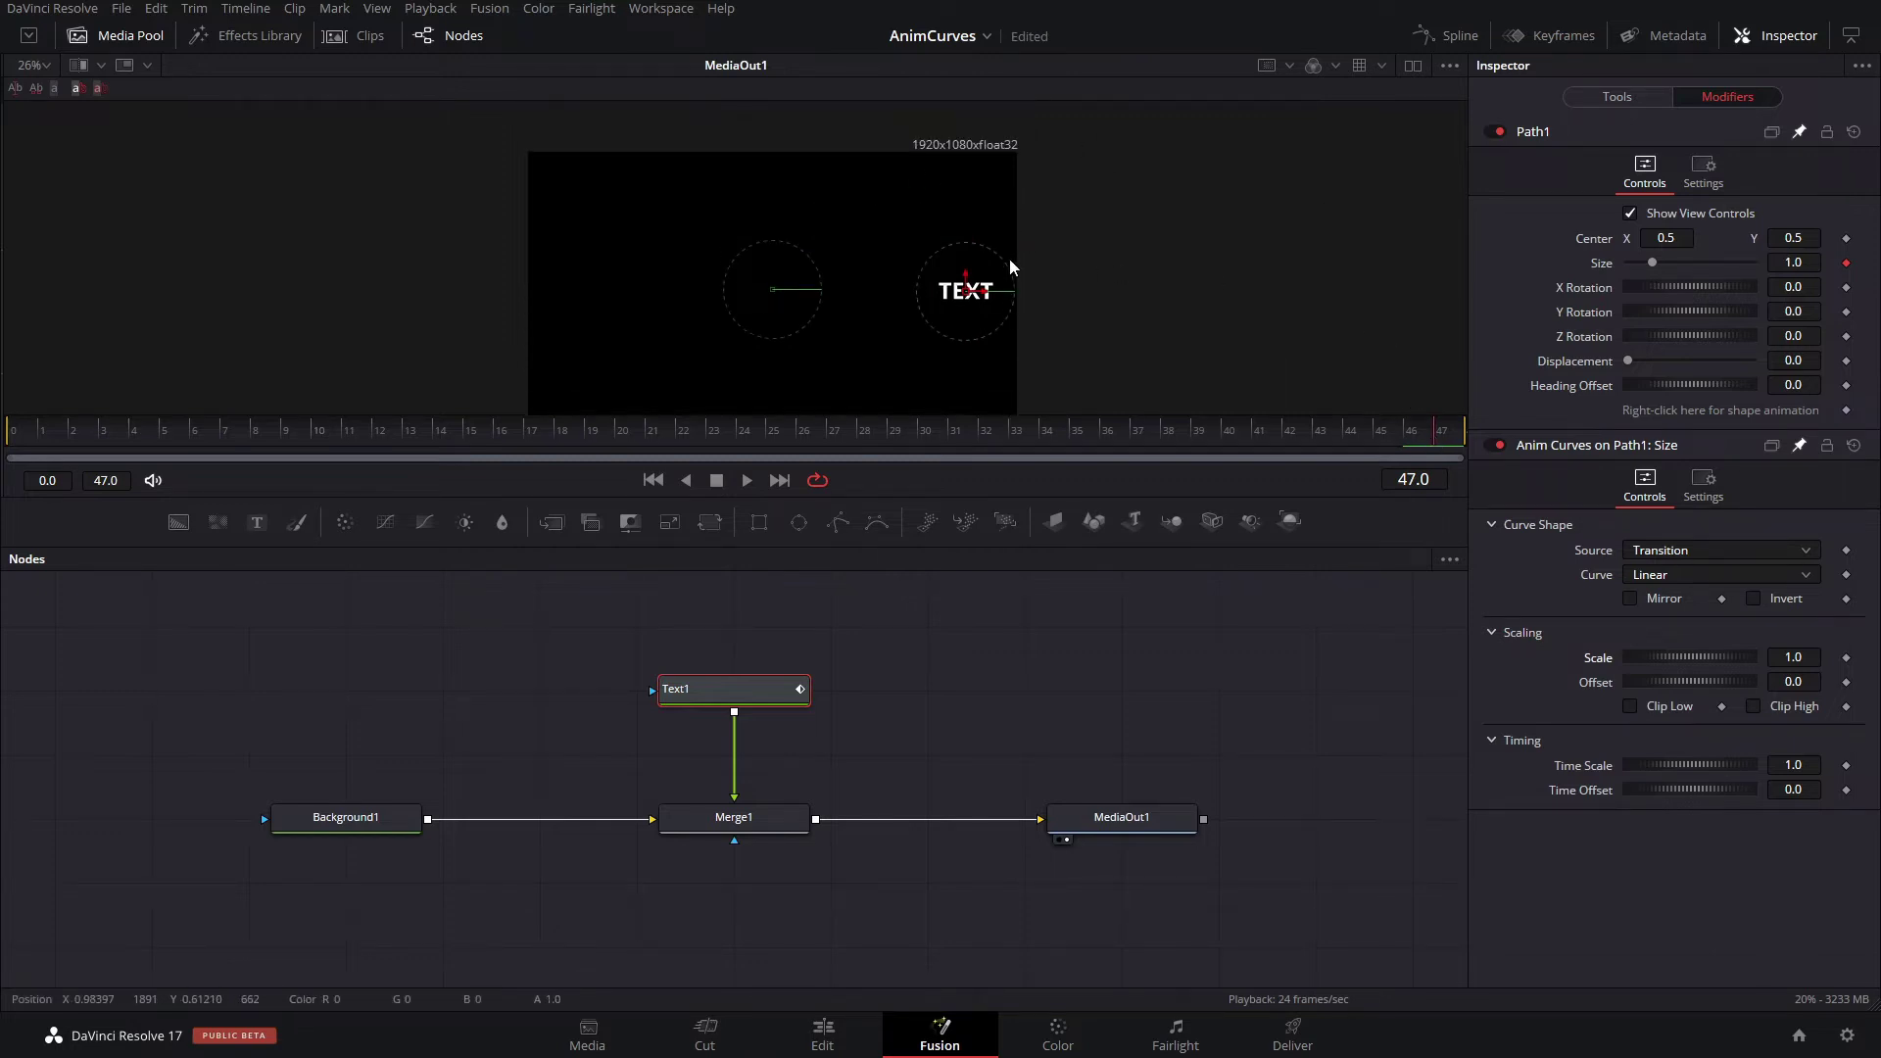
scroll(1007, 265, down, 2)
click(11, 442)
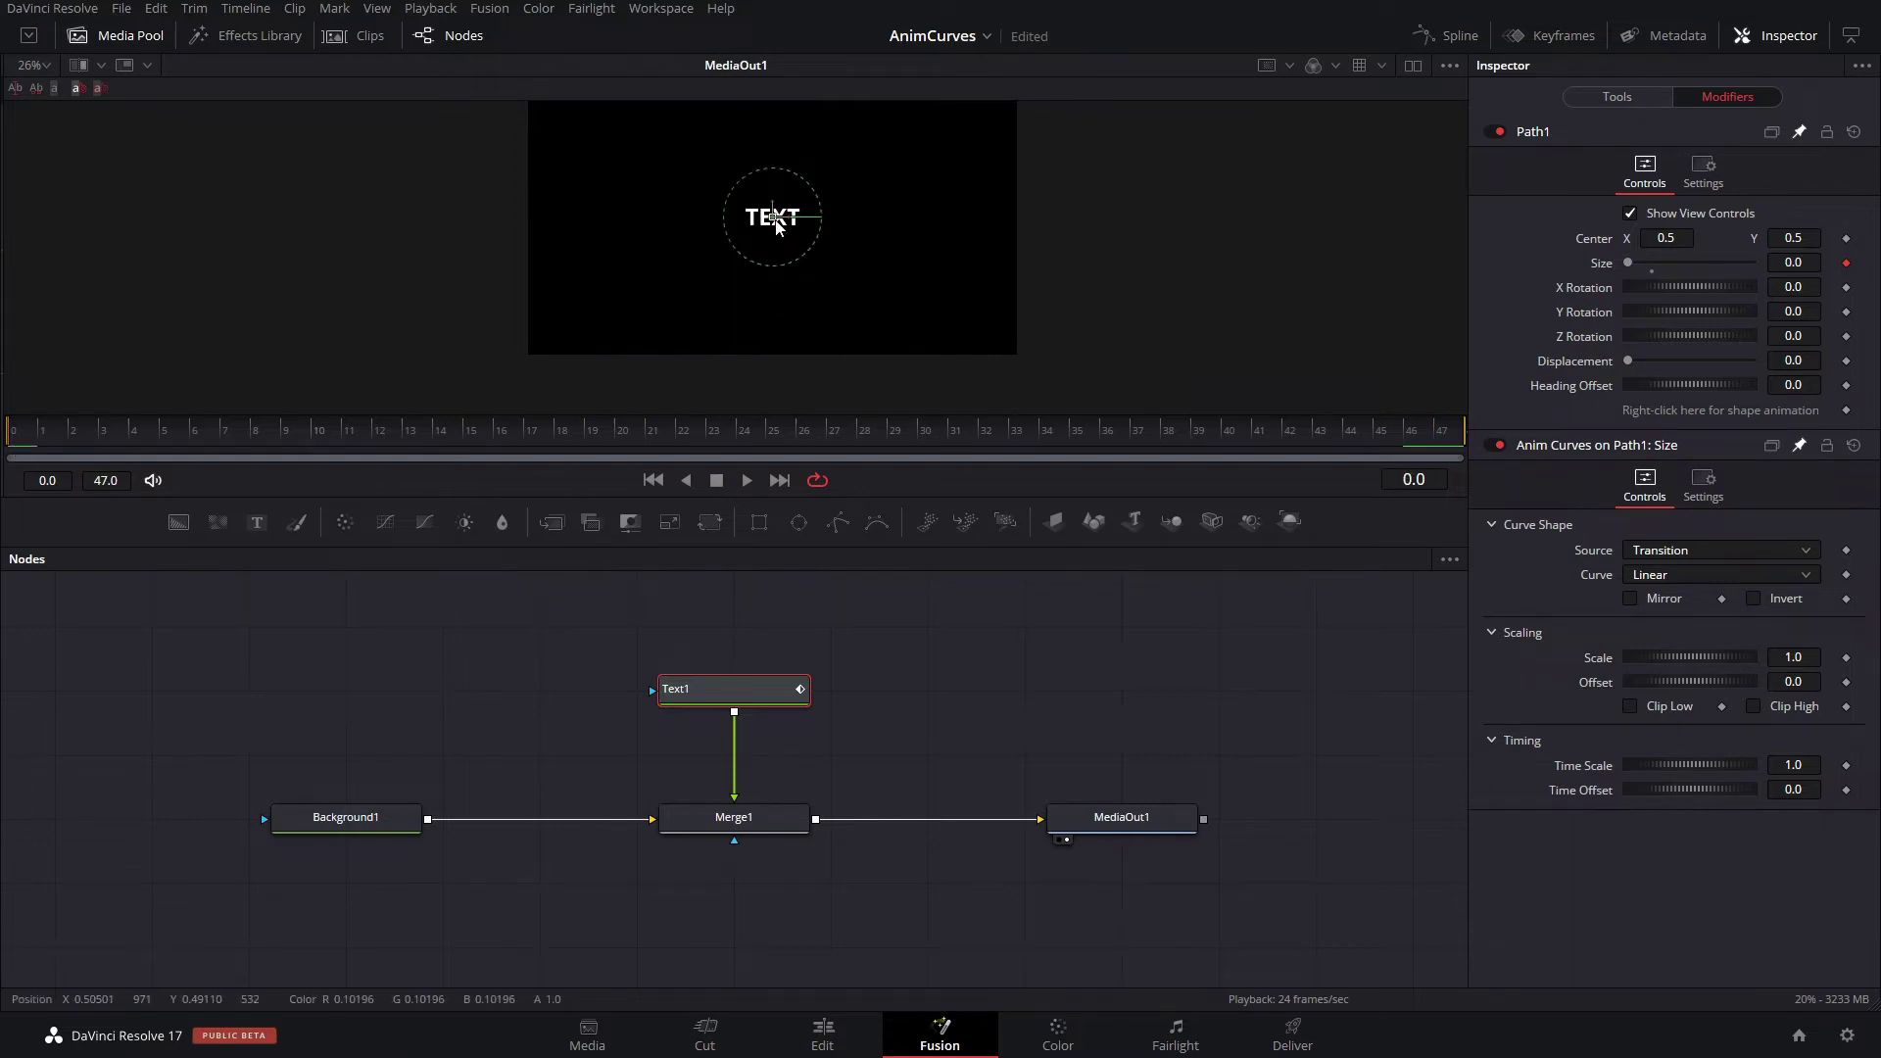
drag(775, 219, 751, 245)
scroll(1055, 309, up, 1)
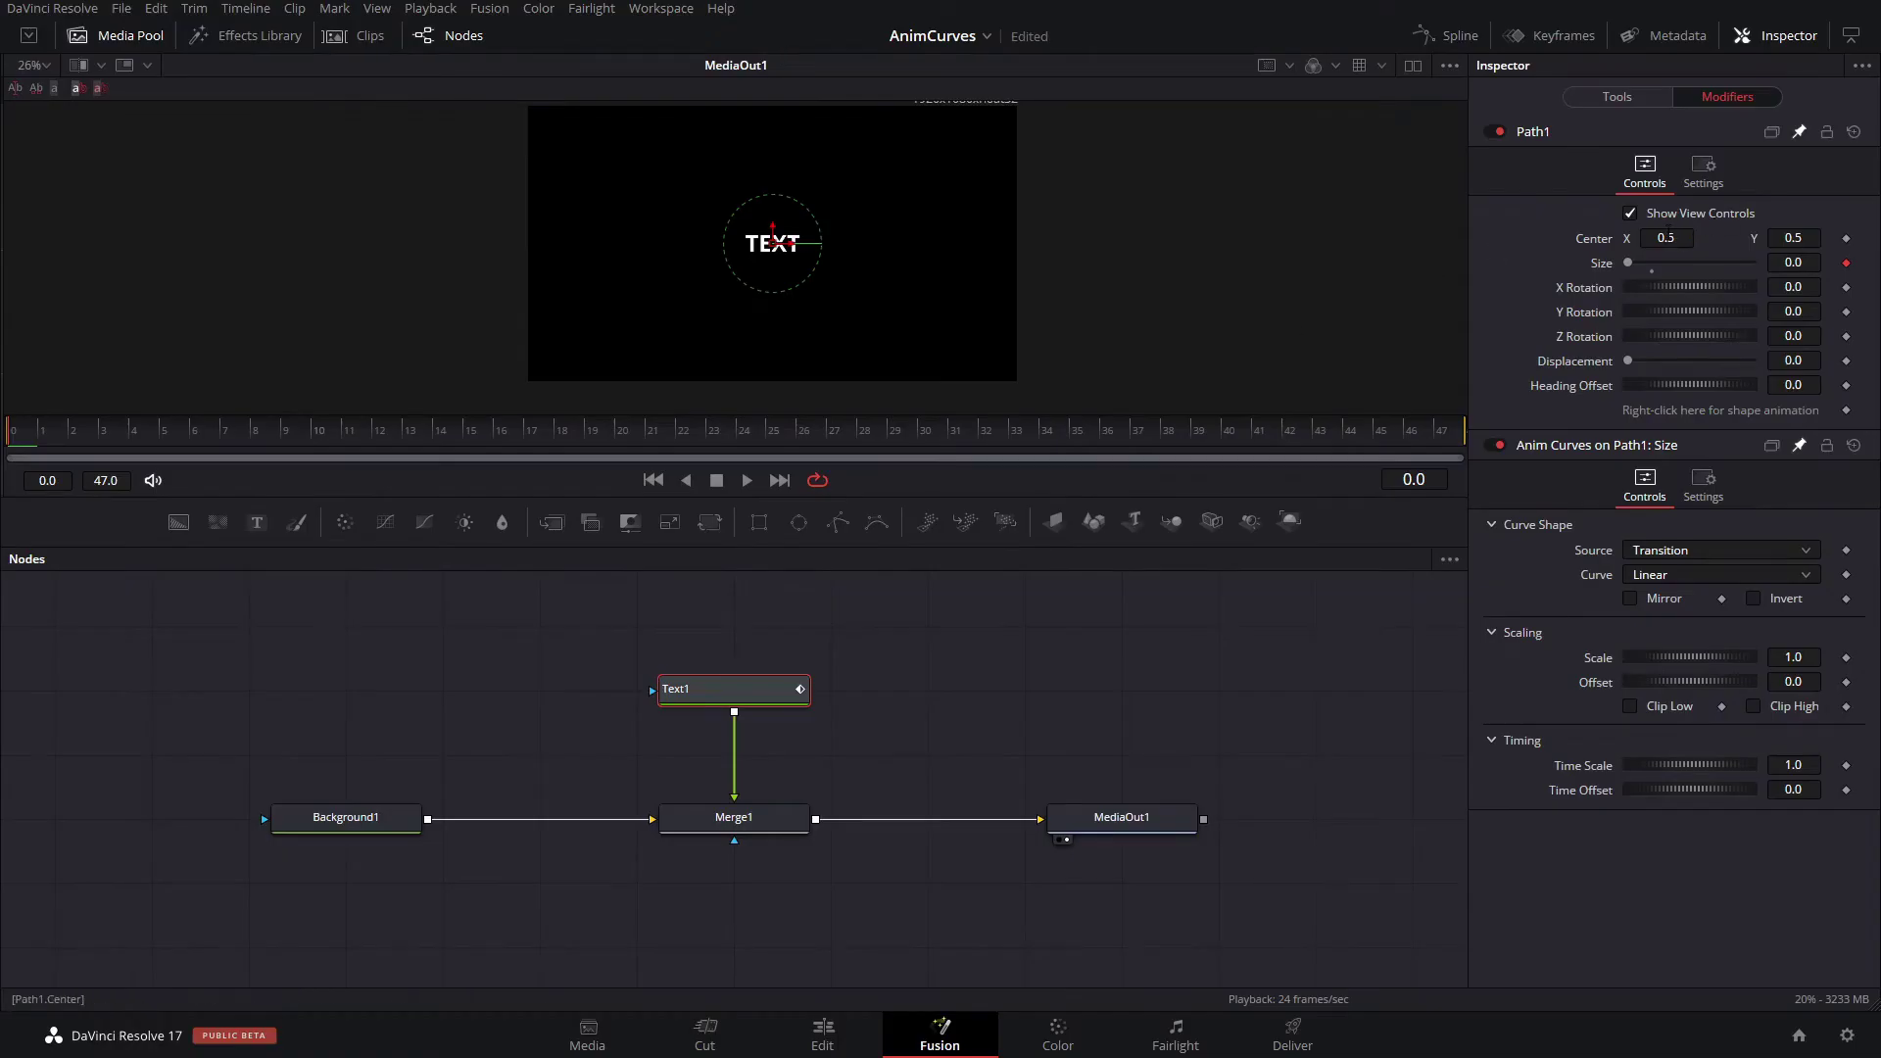
Try out Text1's Layout Center X at frame 0, undo the change and return to the Path modifier.
click(1633, 98)
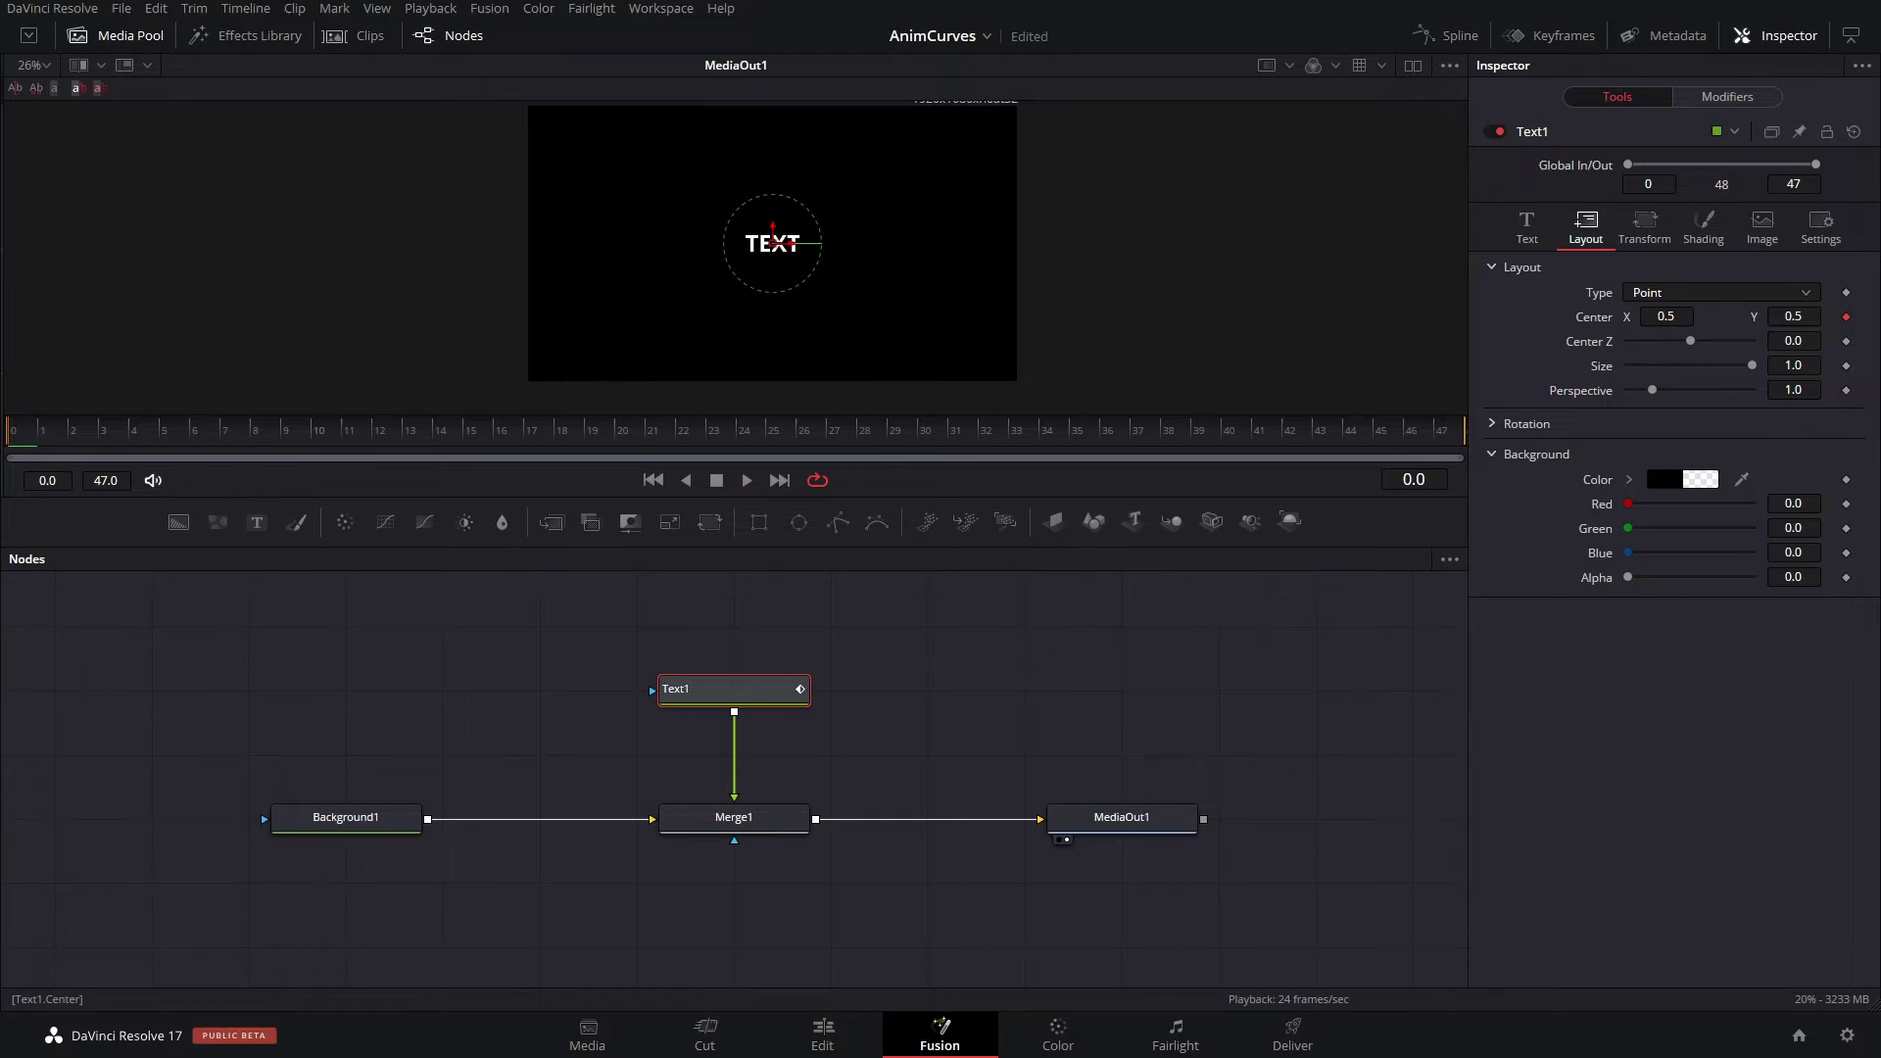
click(1658, 323)
key(ctrl+z)
click(1724, 102)
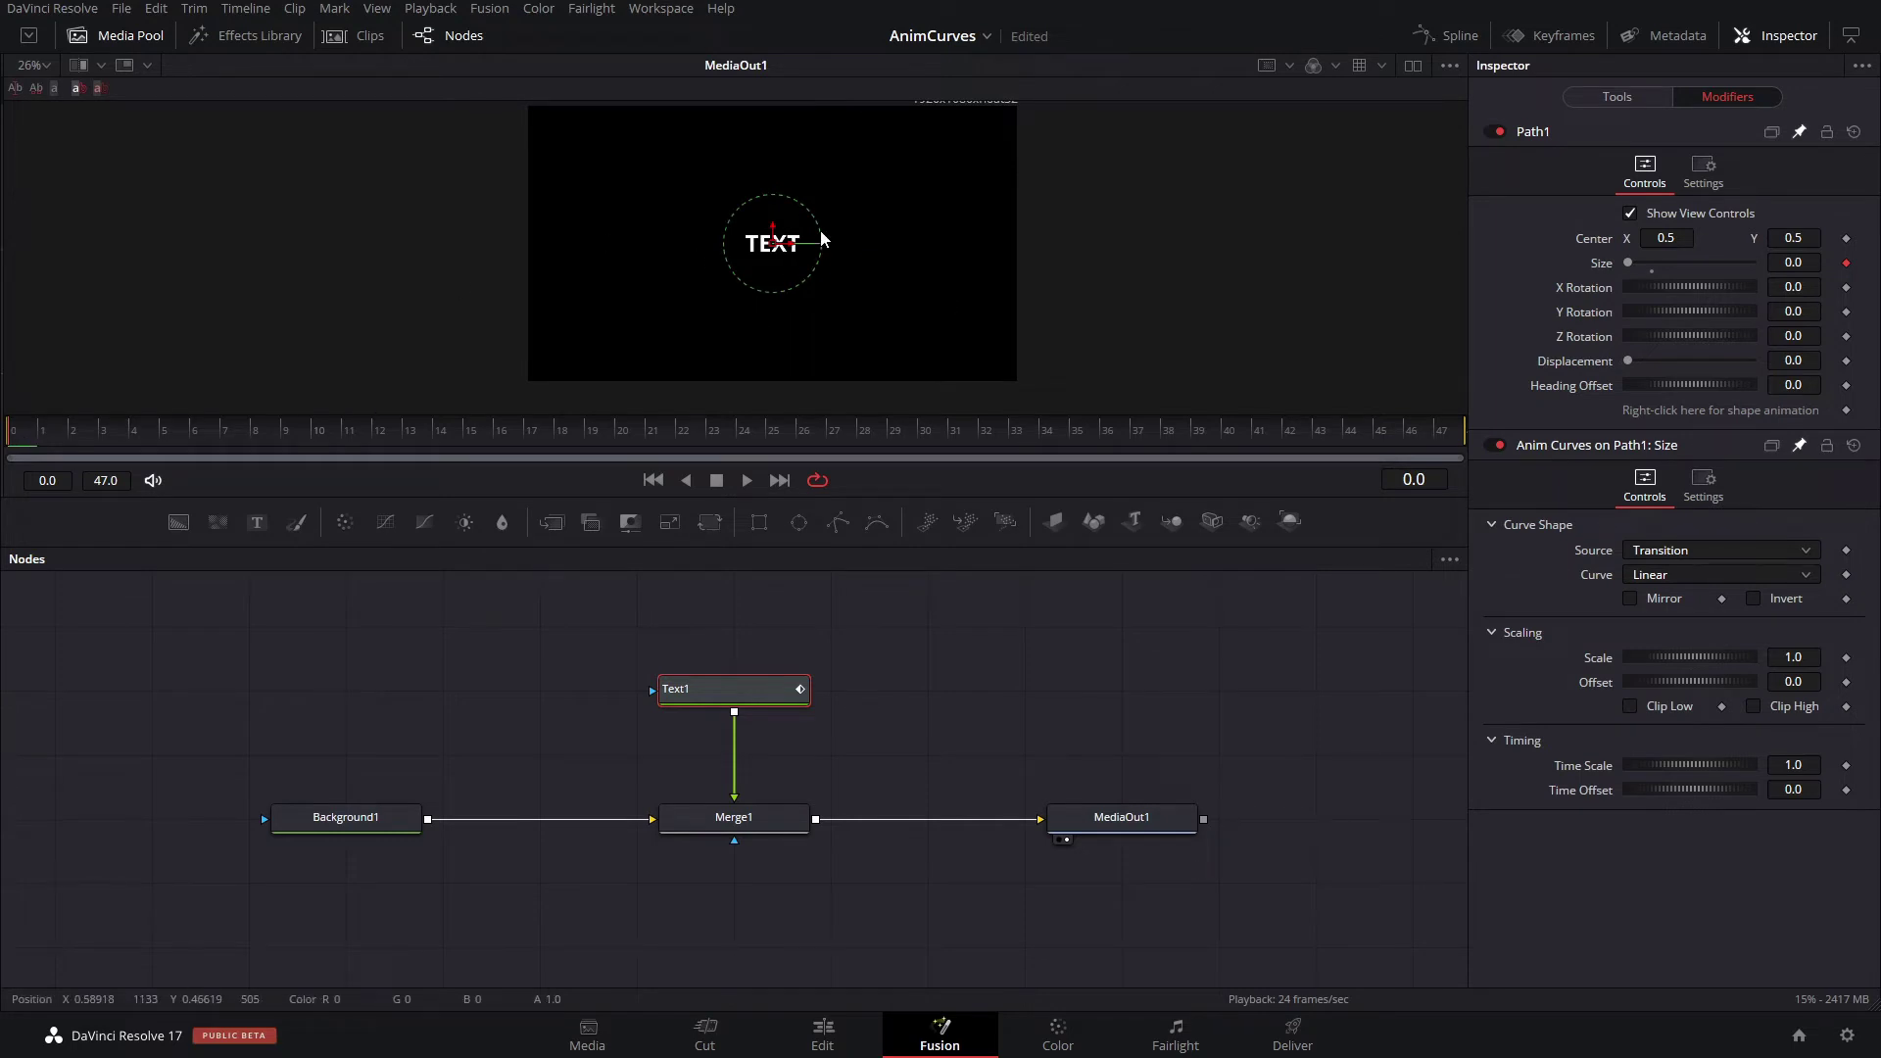
At frame 1, move the text vertically to near the picture's top edge and play from frame 0 to check it.
click(42, 437)
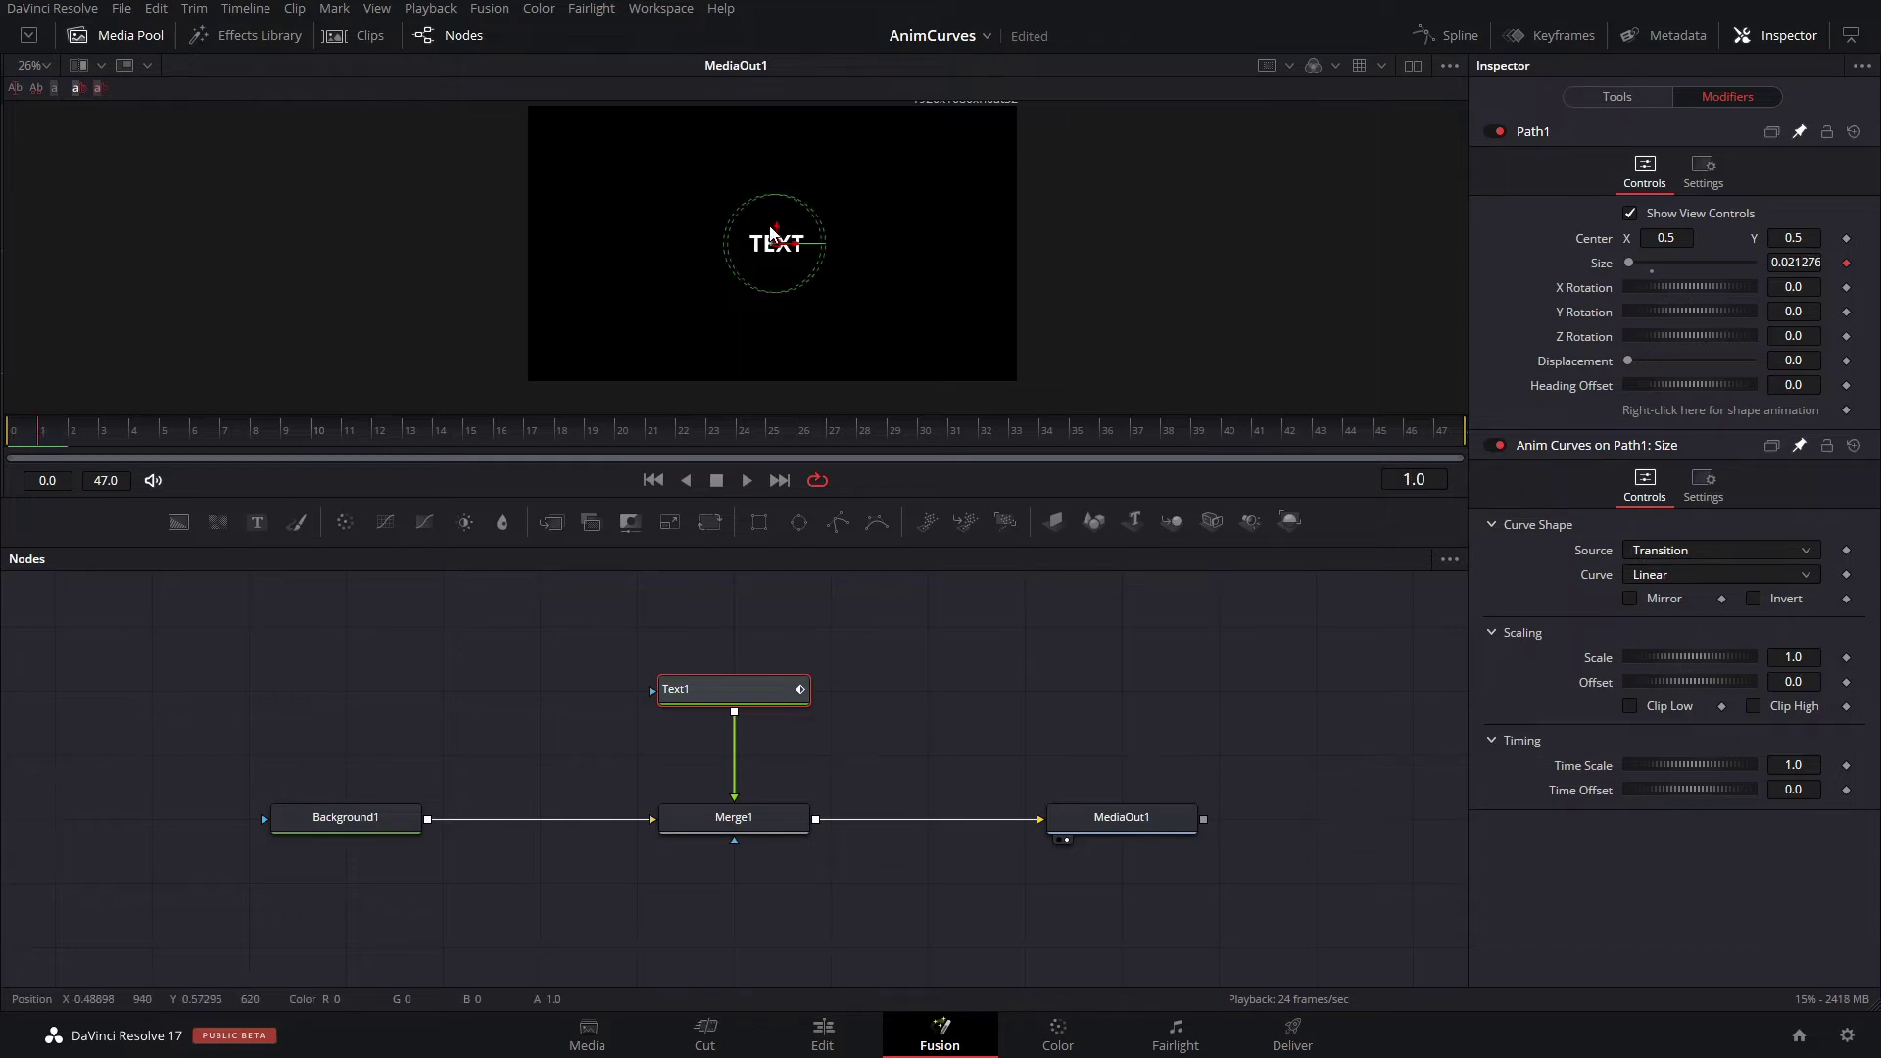
drag(772, 232, 774, 137)
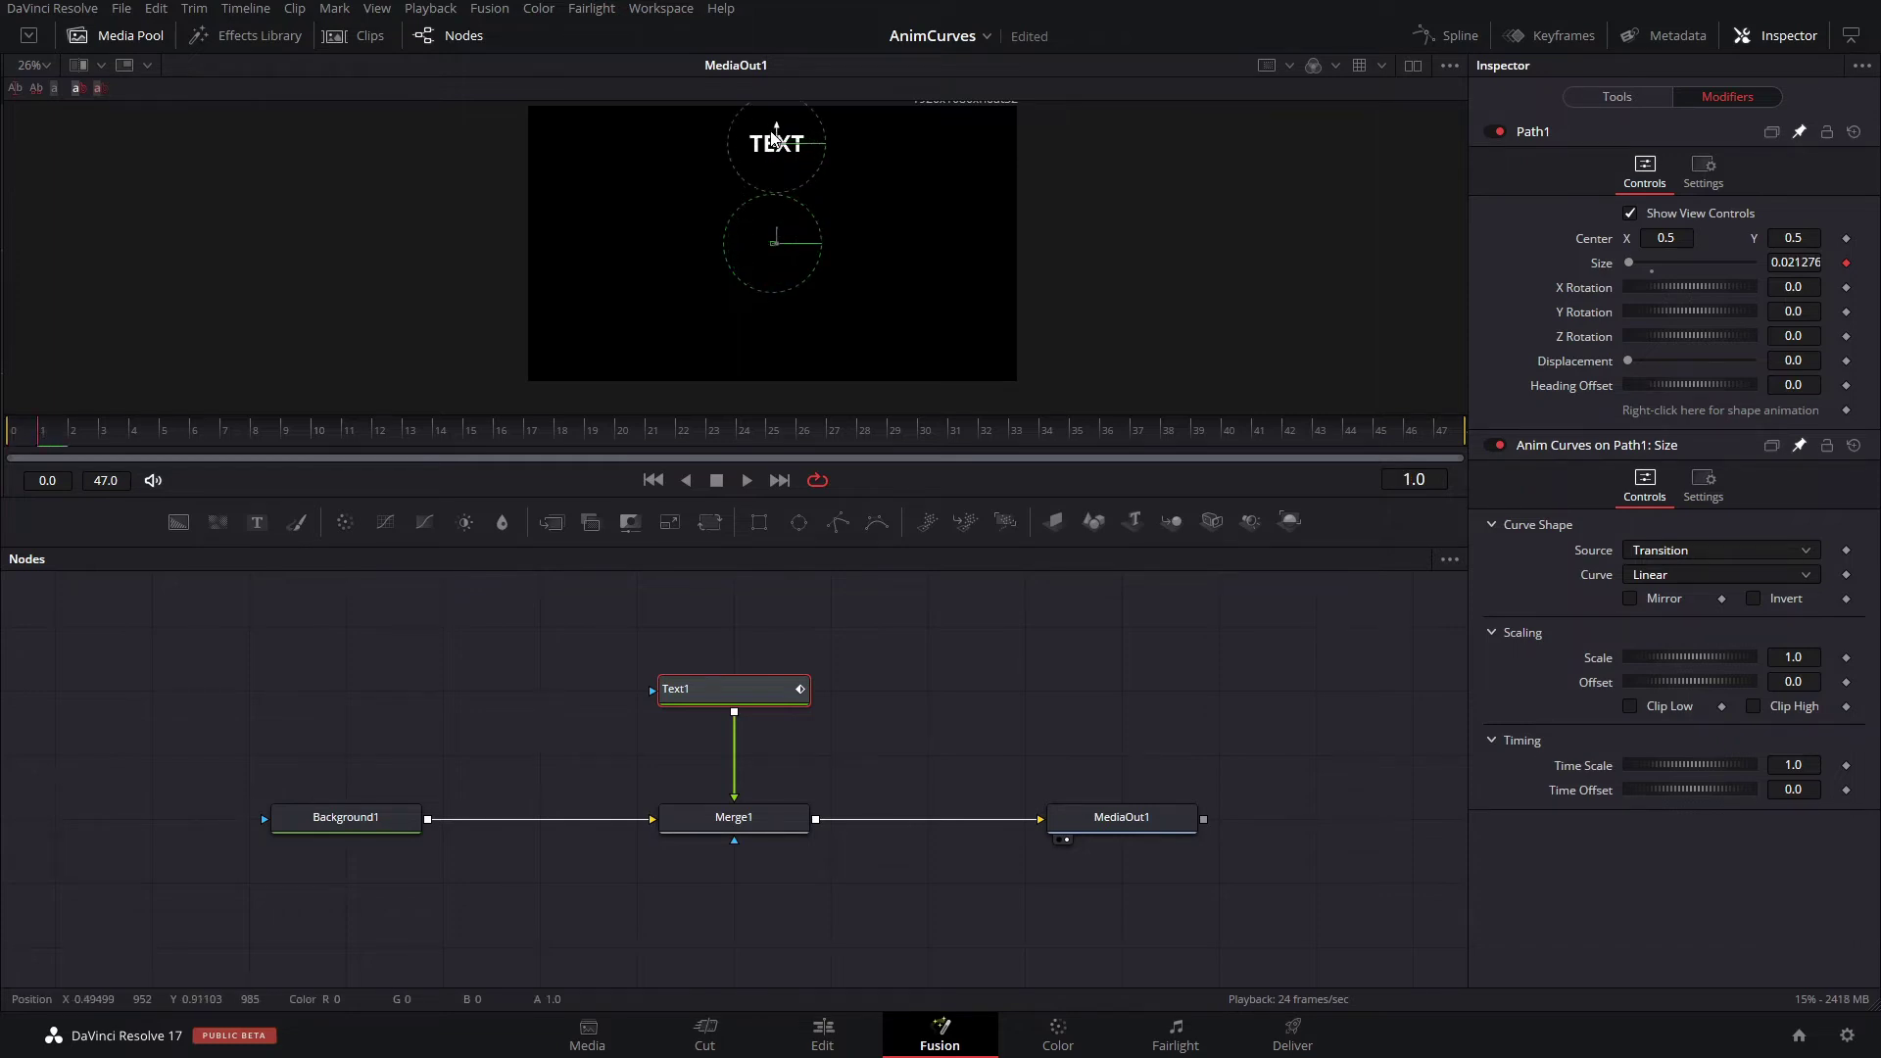
click(16, 436)
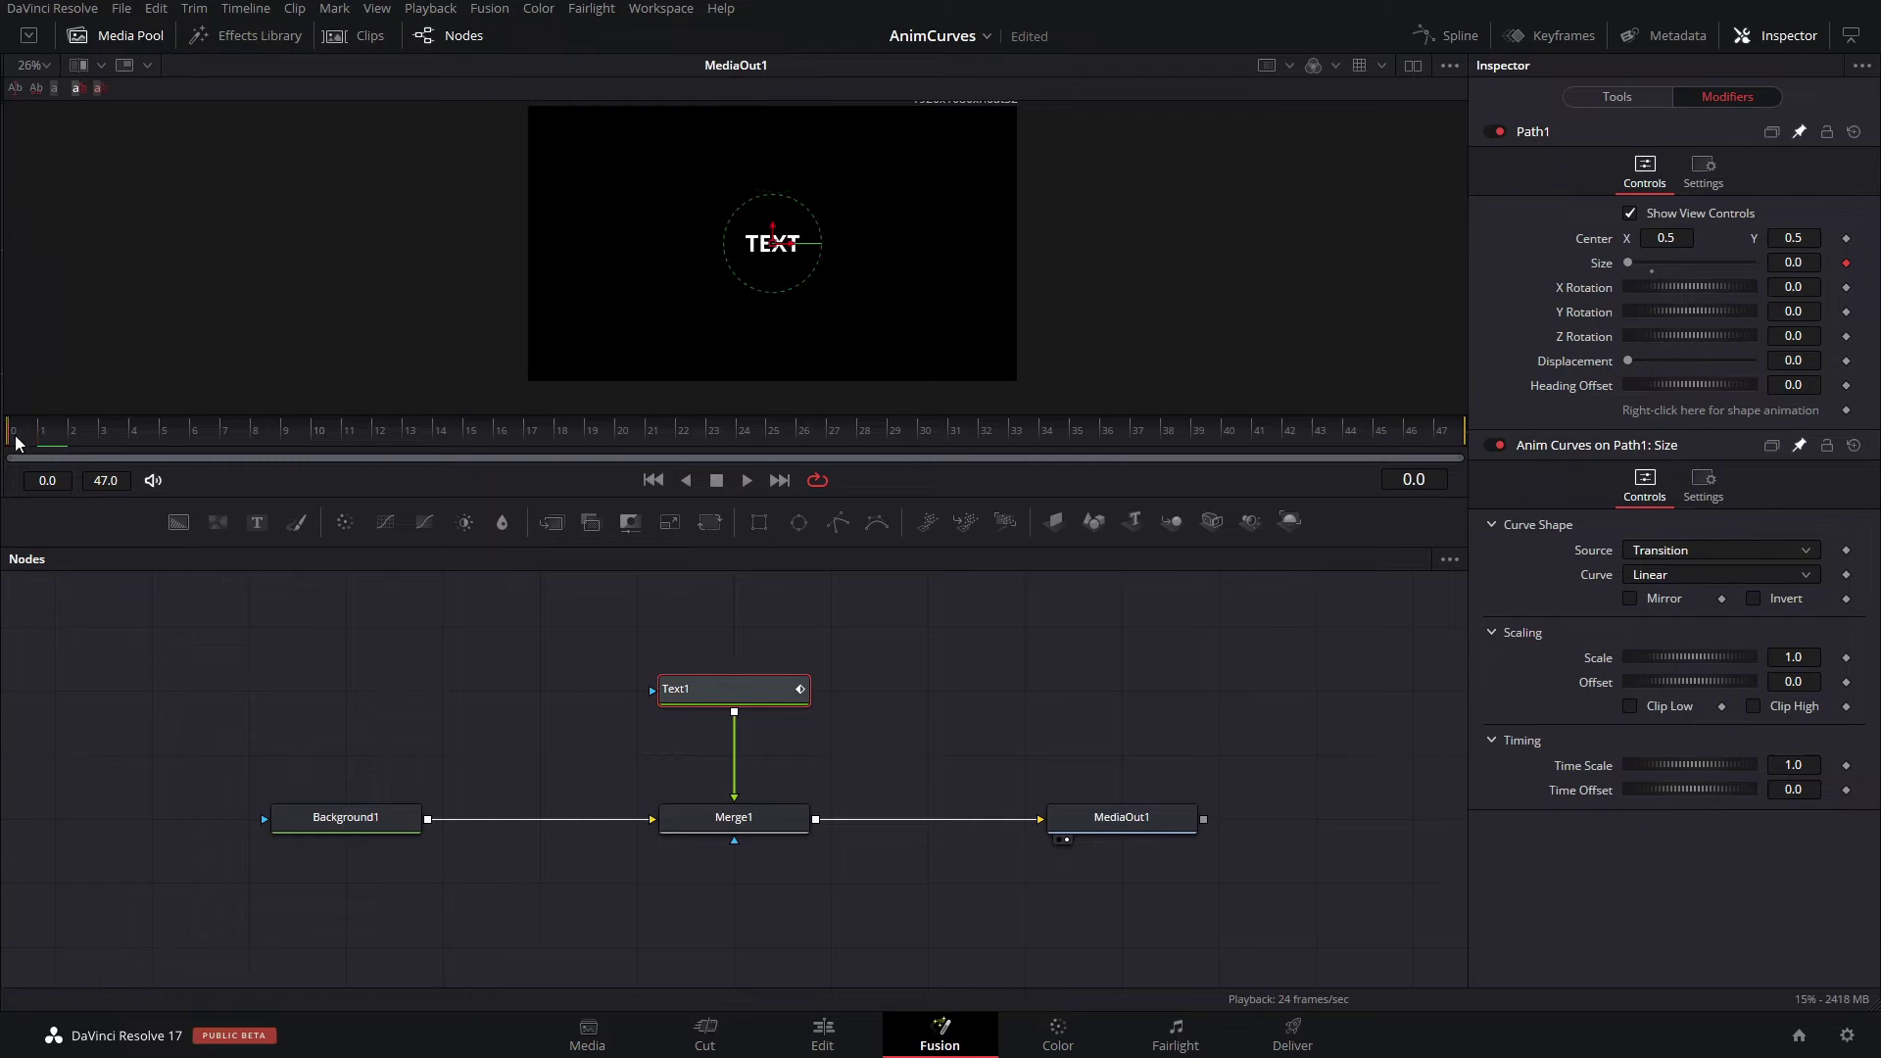
key(space)
key(space)
click(28, 442)
click(39, 441)
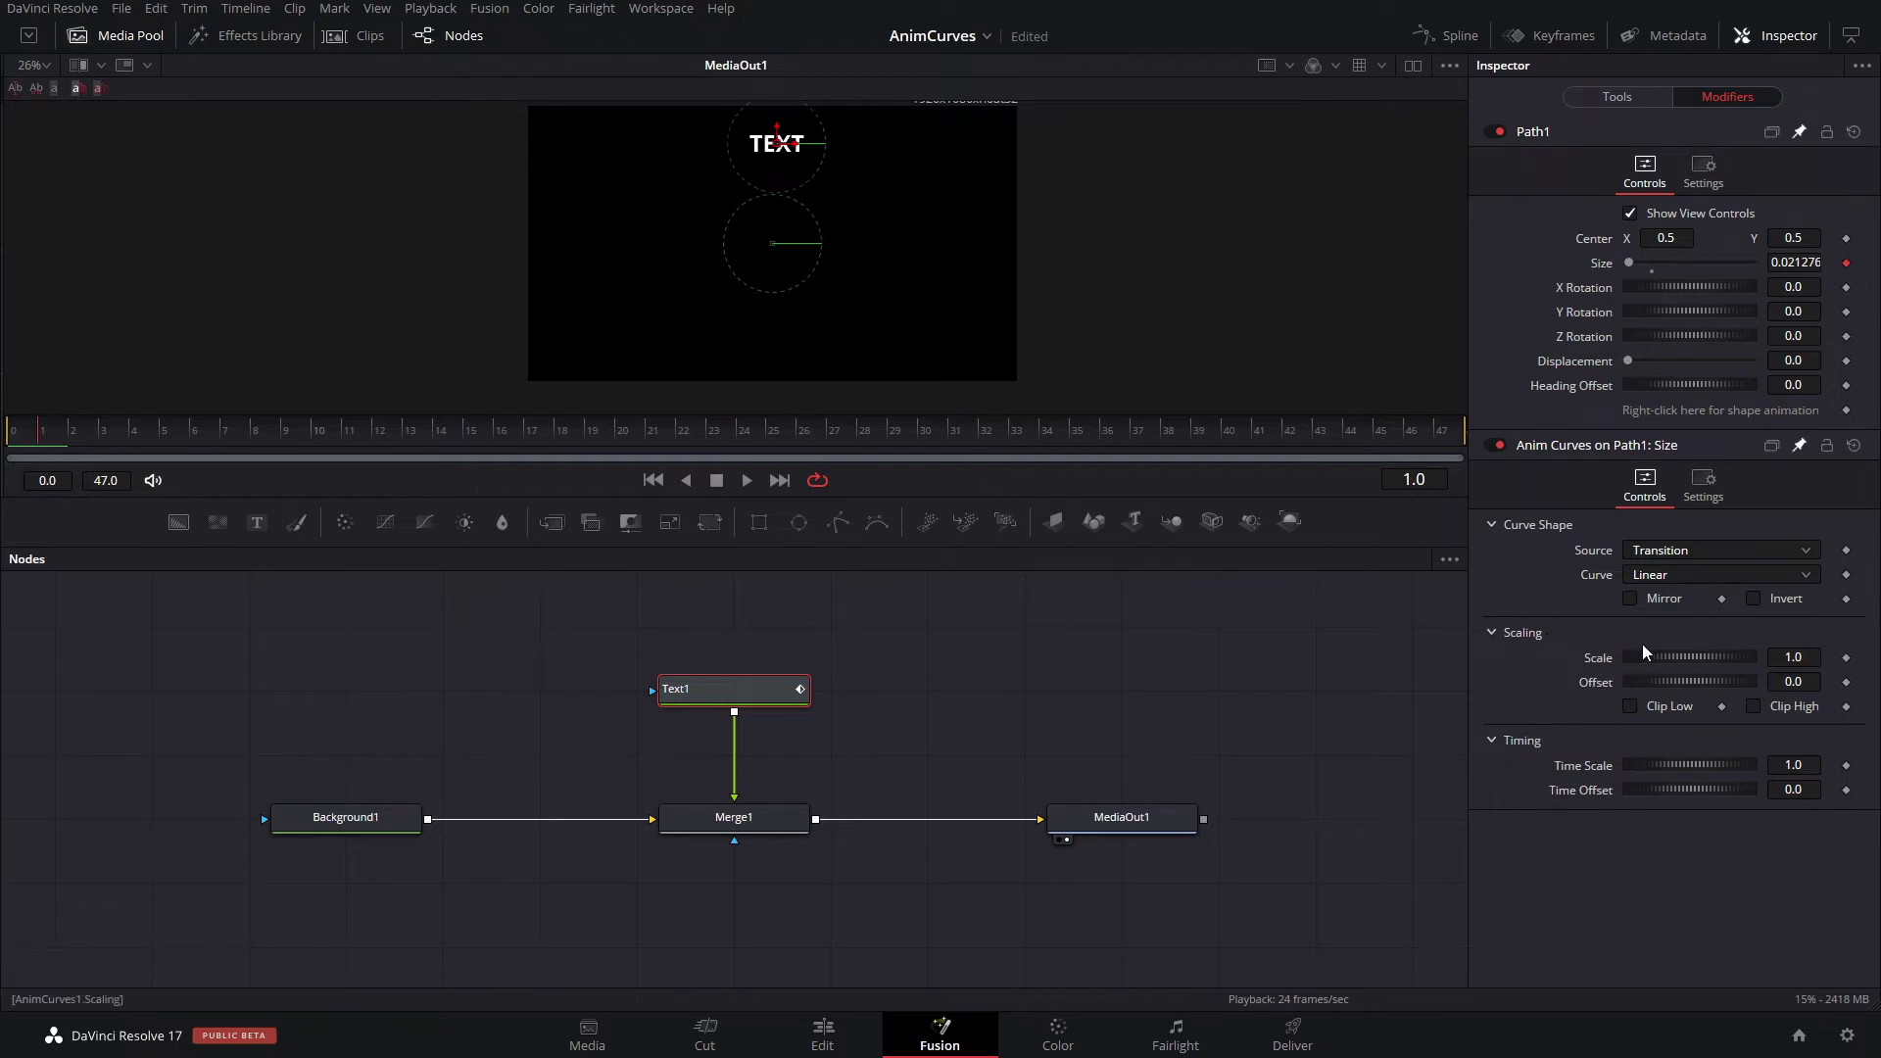
Try out the Anim Curves Scale at frame 1, and undo it together with the text's vertical move.
mouse_move(1663, 659)
mouse_down()
mouse_move(1646, 660)
mouse_move(1667, 663)
mouse_up()
key(ctrl+z)
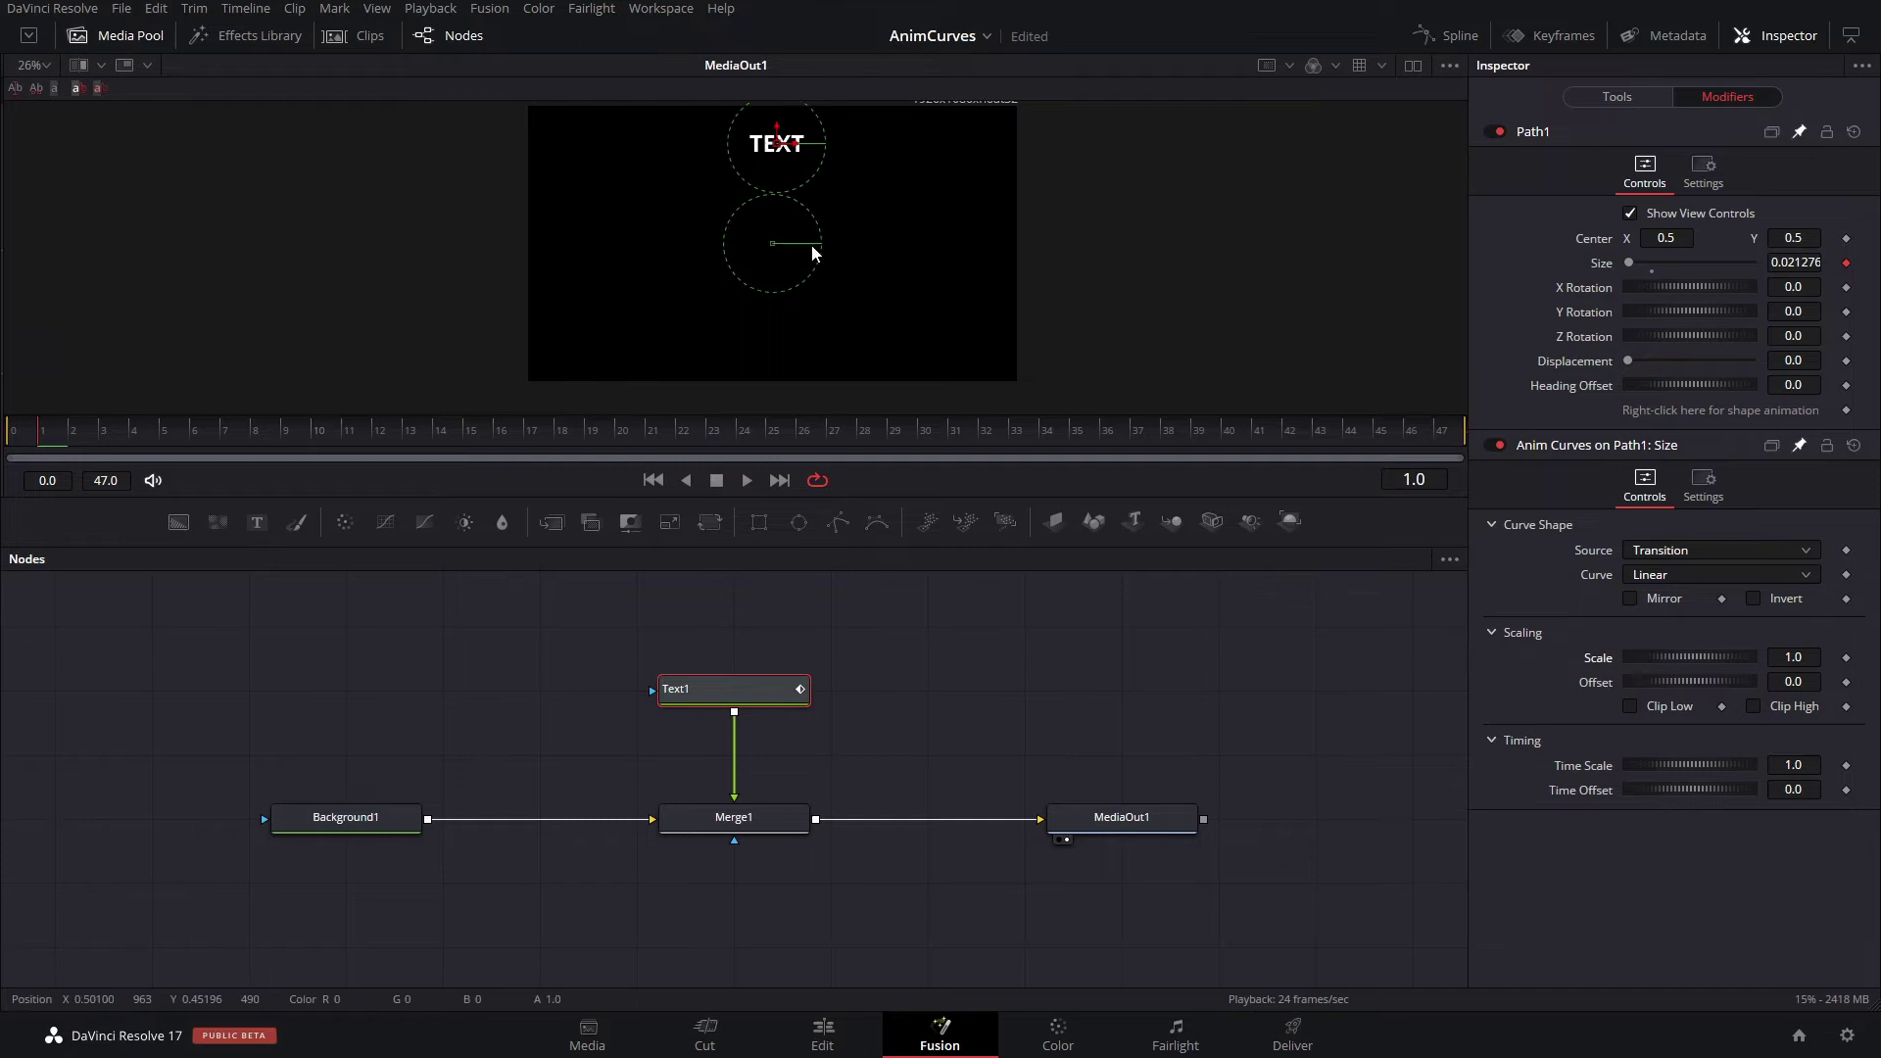
scroll(812, 253, up, 3)
At frame 7, move the path's center vertically to near the picture's top edge, at about X 0.504, Y 0.913.
drag(44, 444, 226, 448)
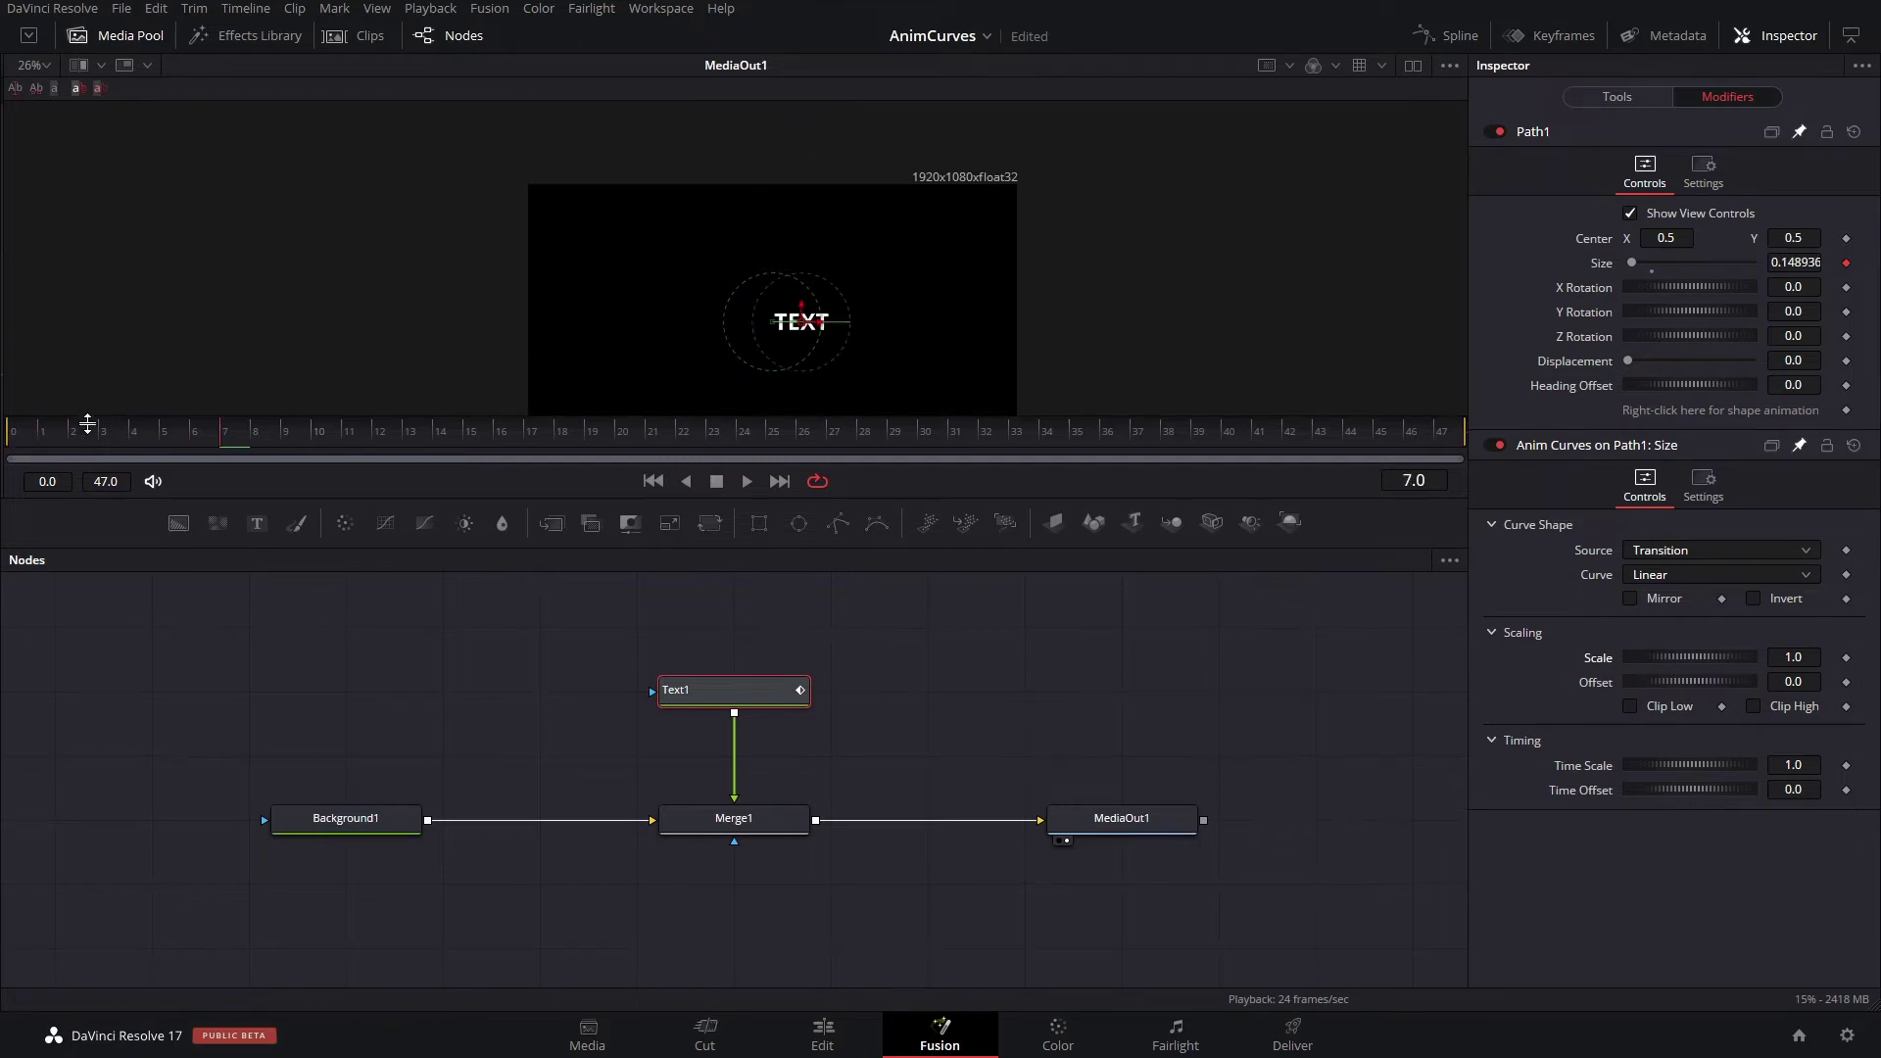
scroll(421, 364, down, 2)
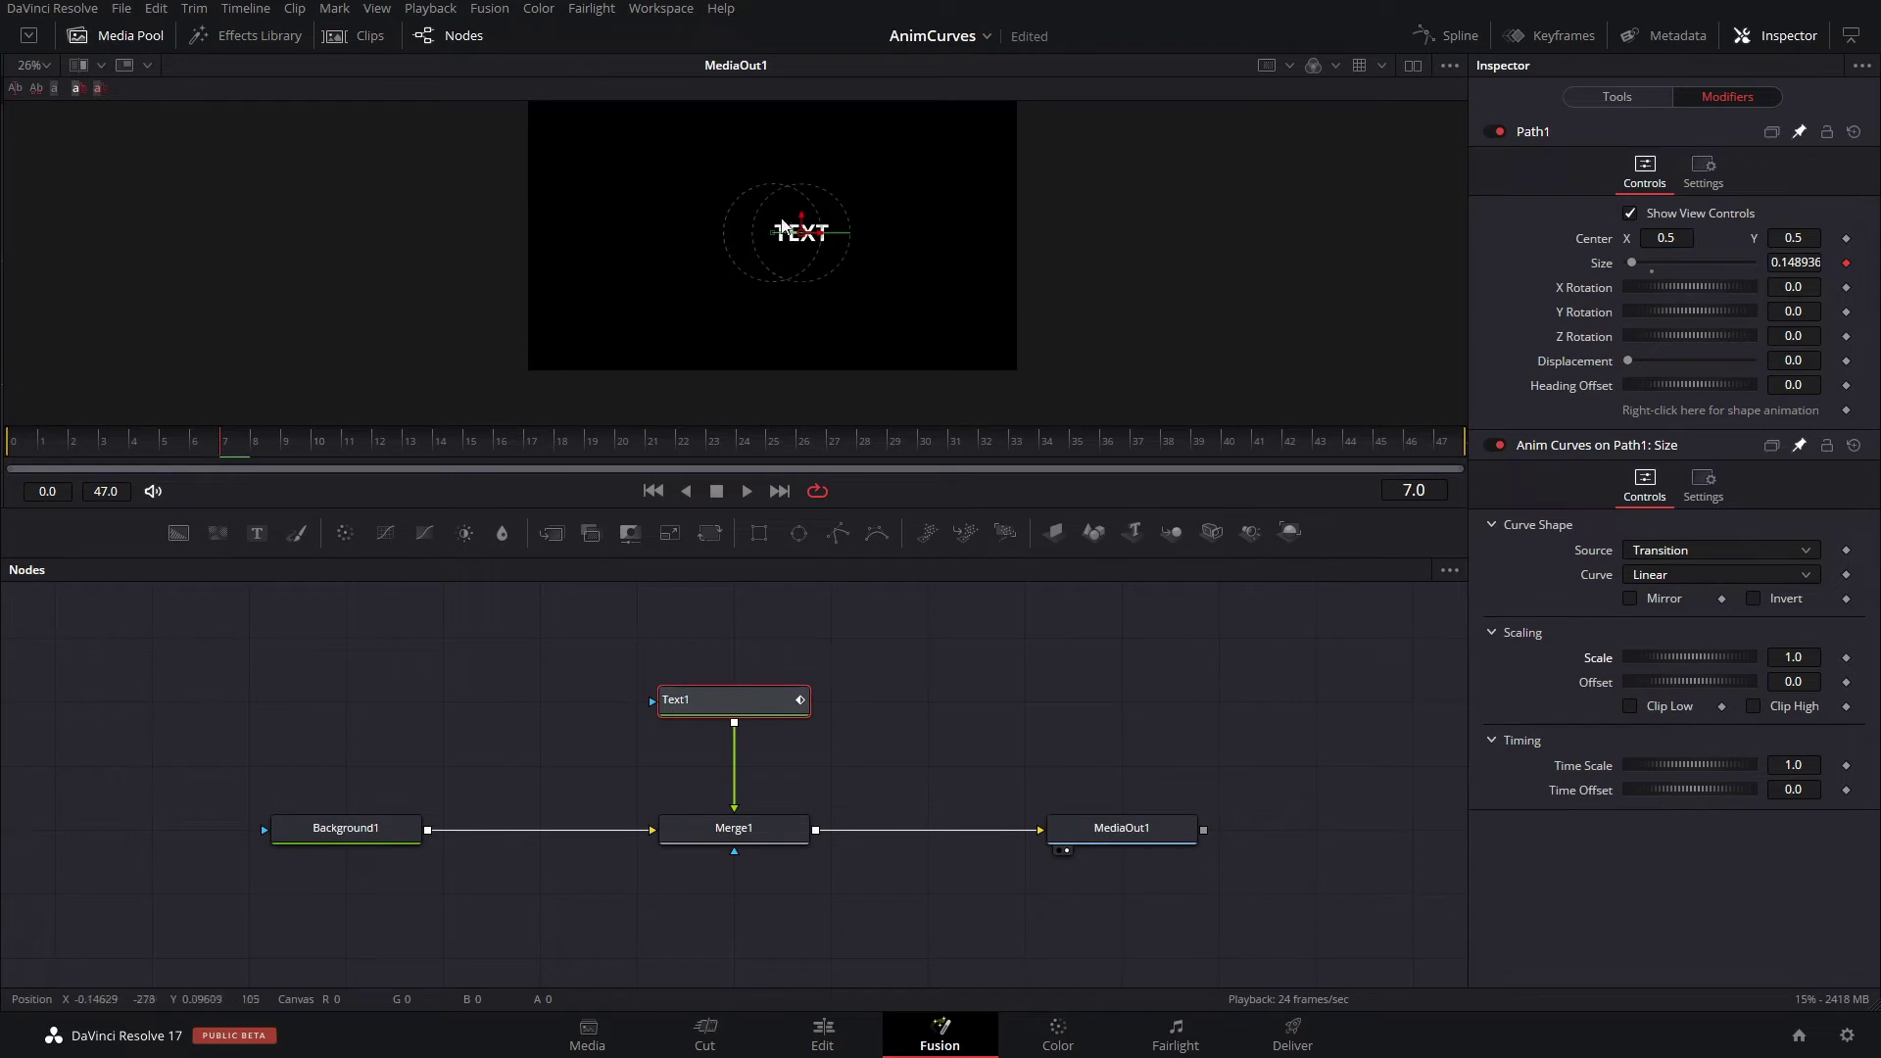
drag(781, 238, 781, 120)
scroll(651, 183, up, 2)
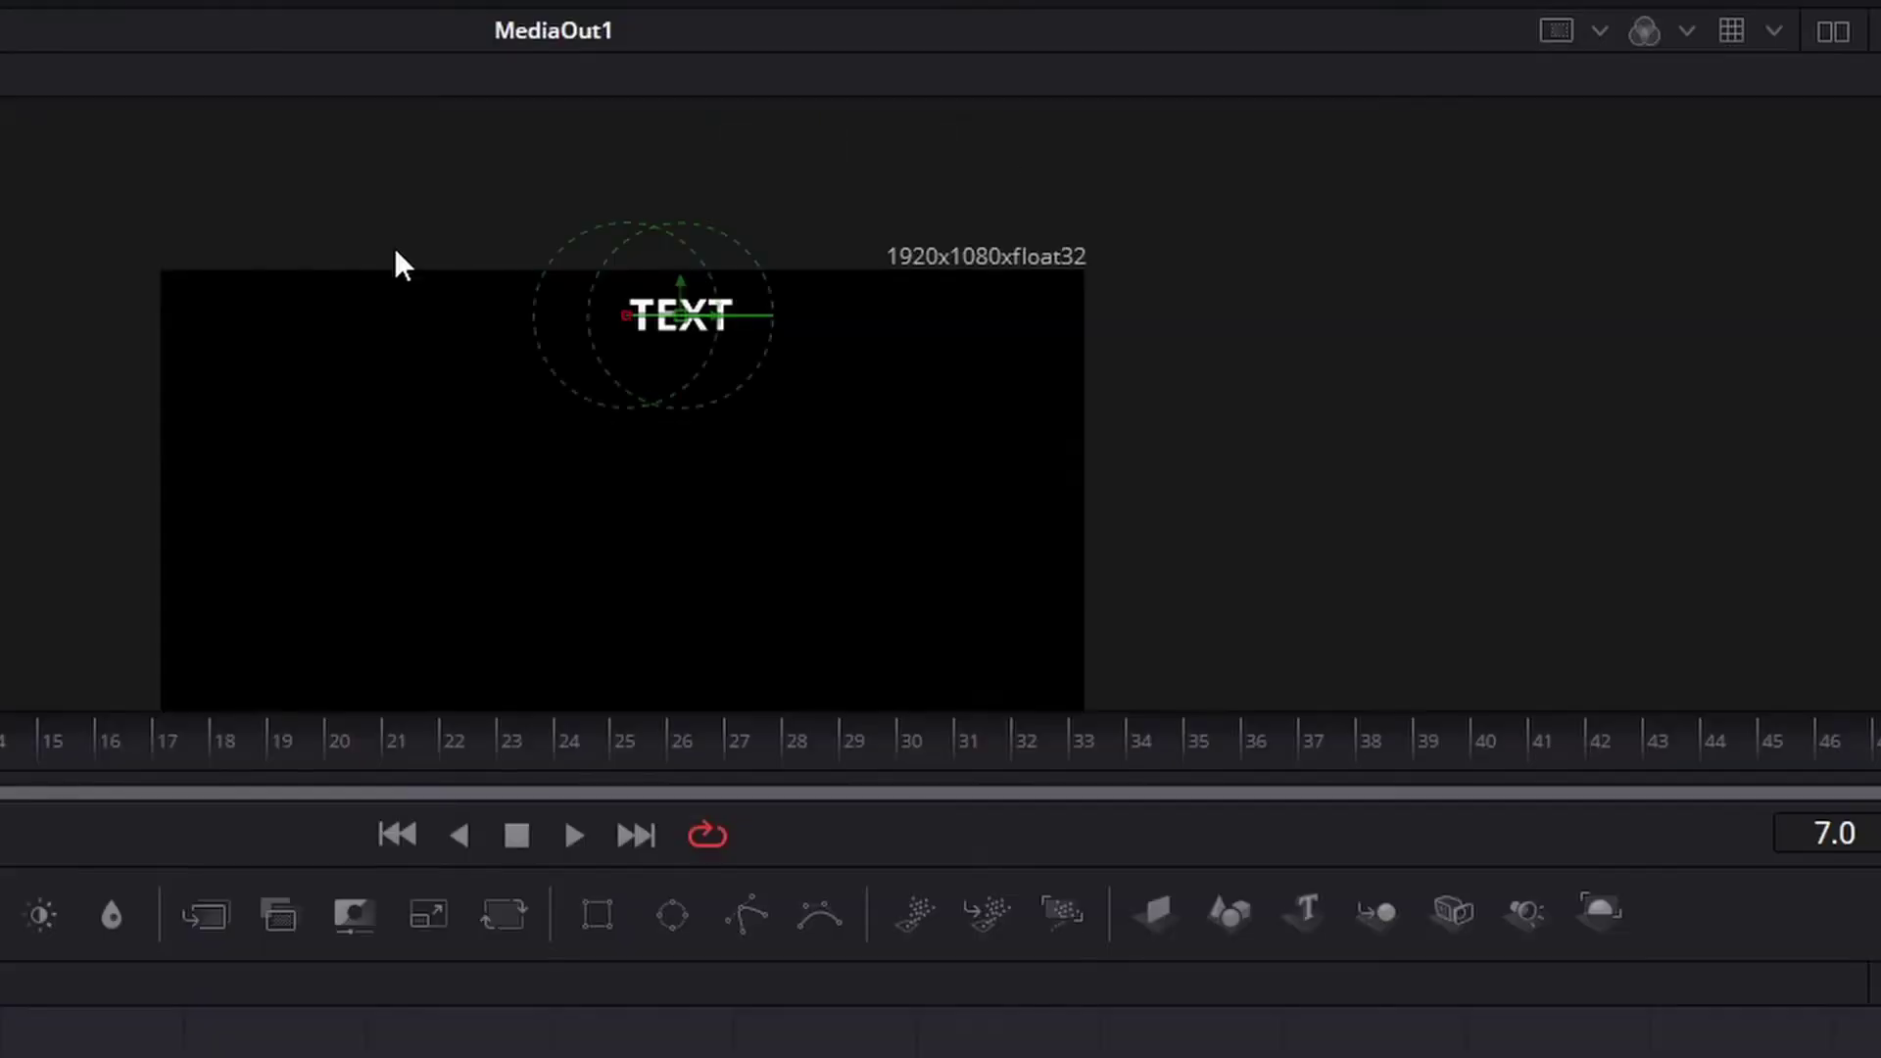
Play the animation from the start and scrub to frame 11 to check the raised path.
key(Home)
key(space)
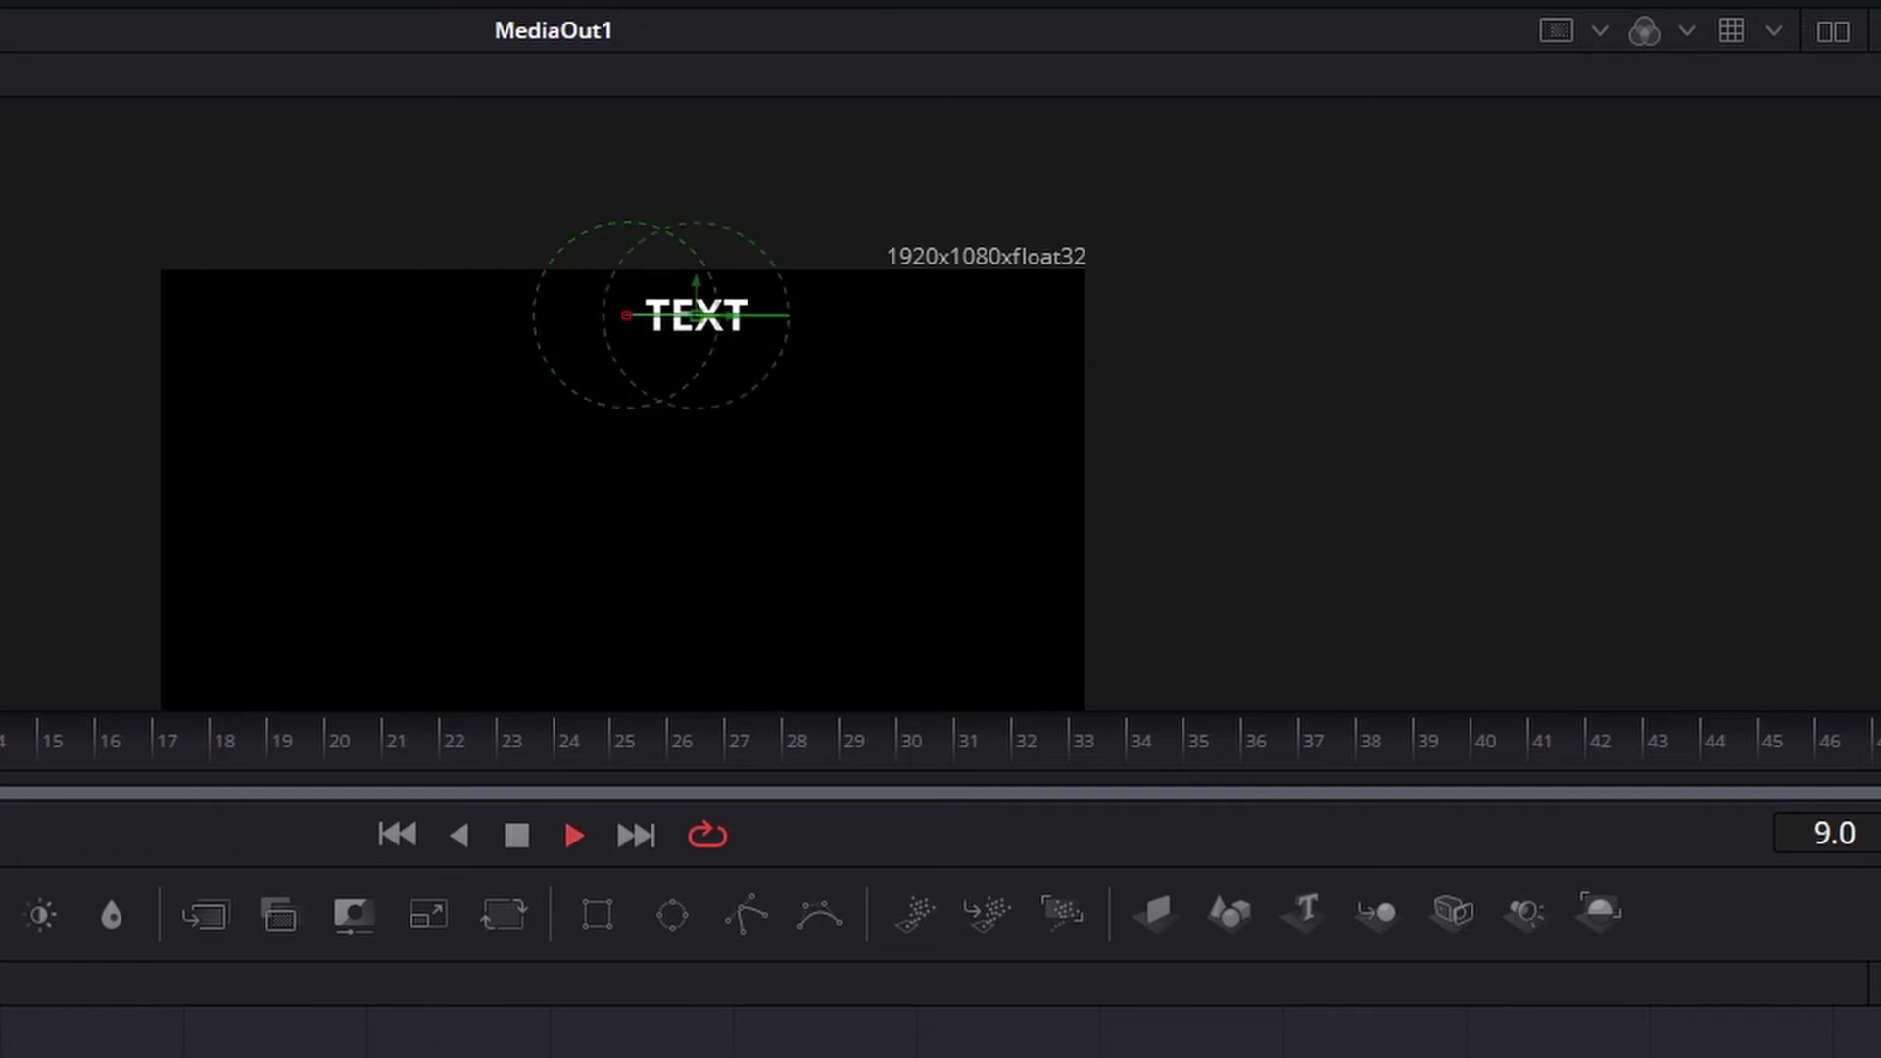
key(space)
drag(40, 437, 351, 437)
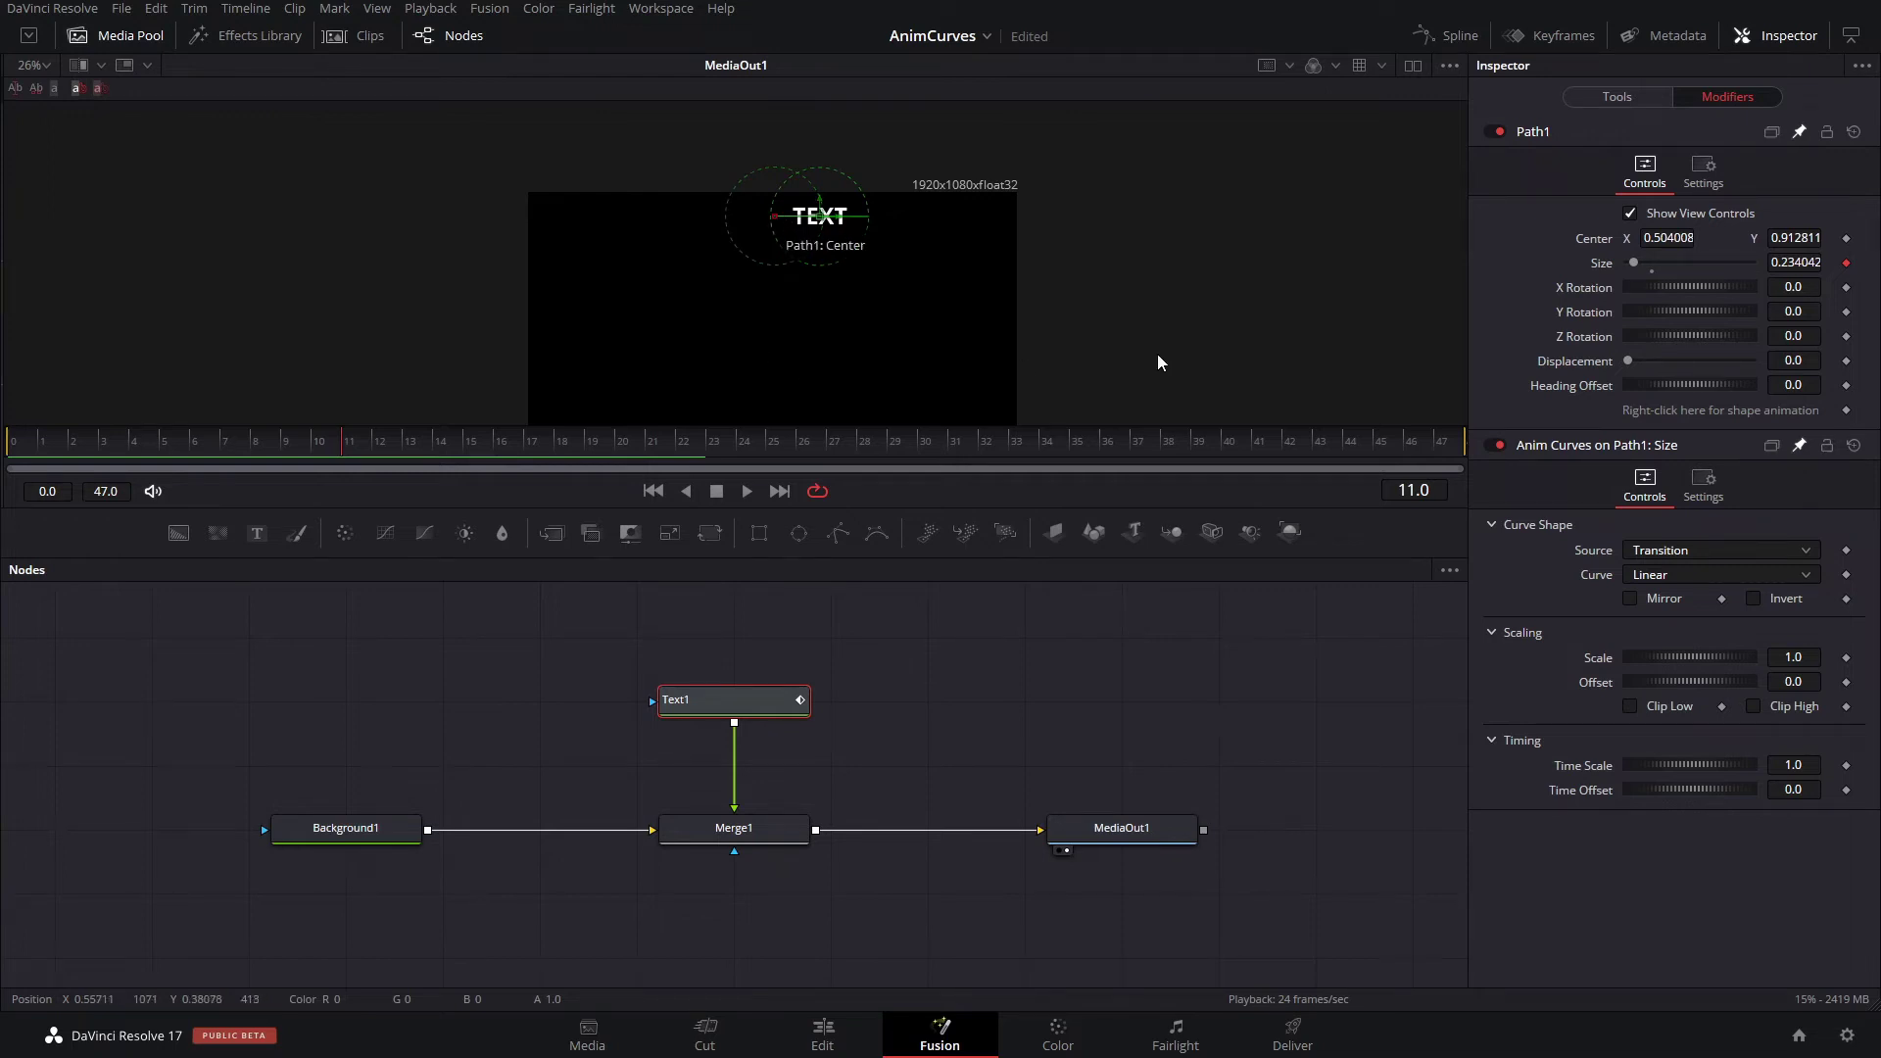
At frame 47, move the text to slightly below the picture's center and play the animation from frame 0.
click(1441, 439)
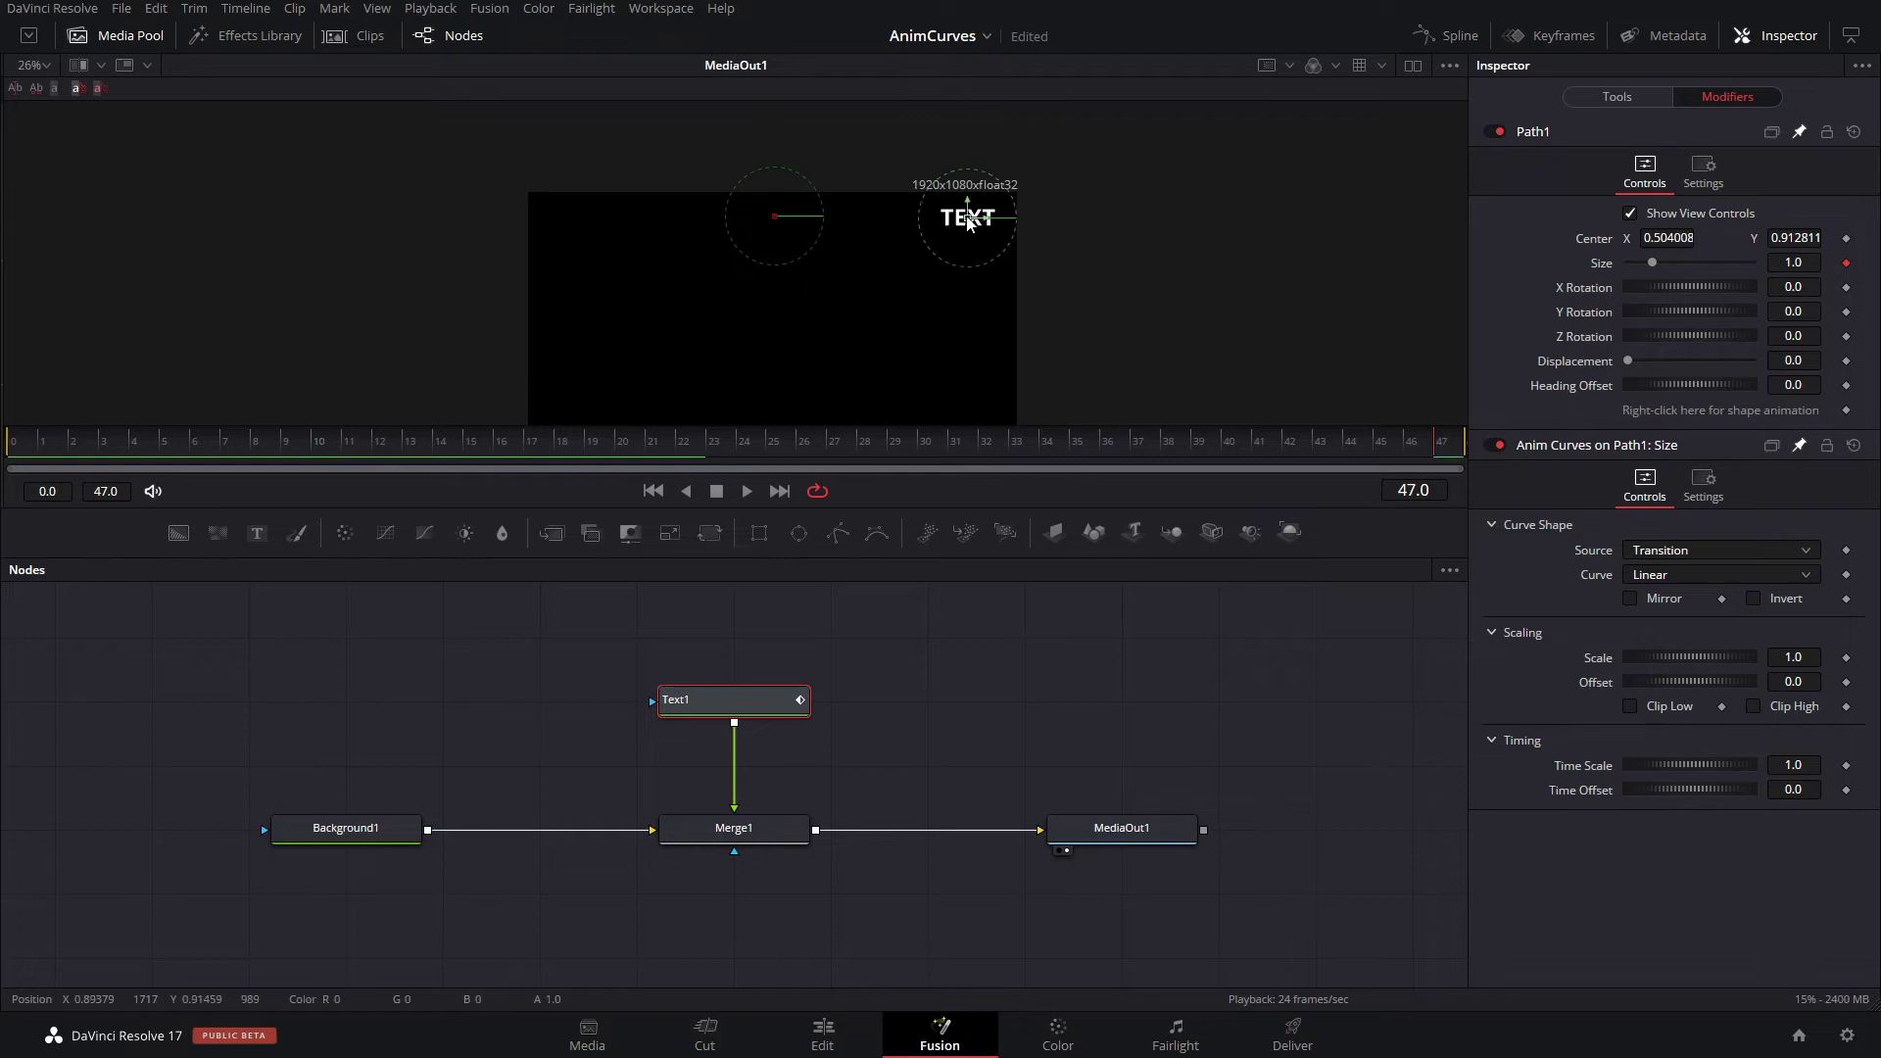
drag(968, 218, 768, 370)
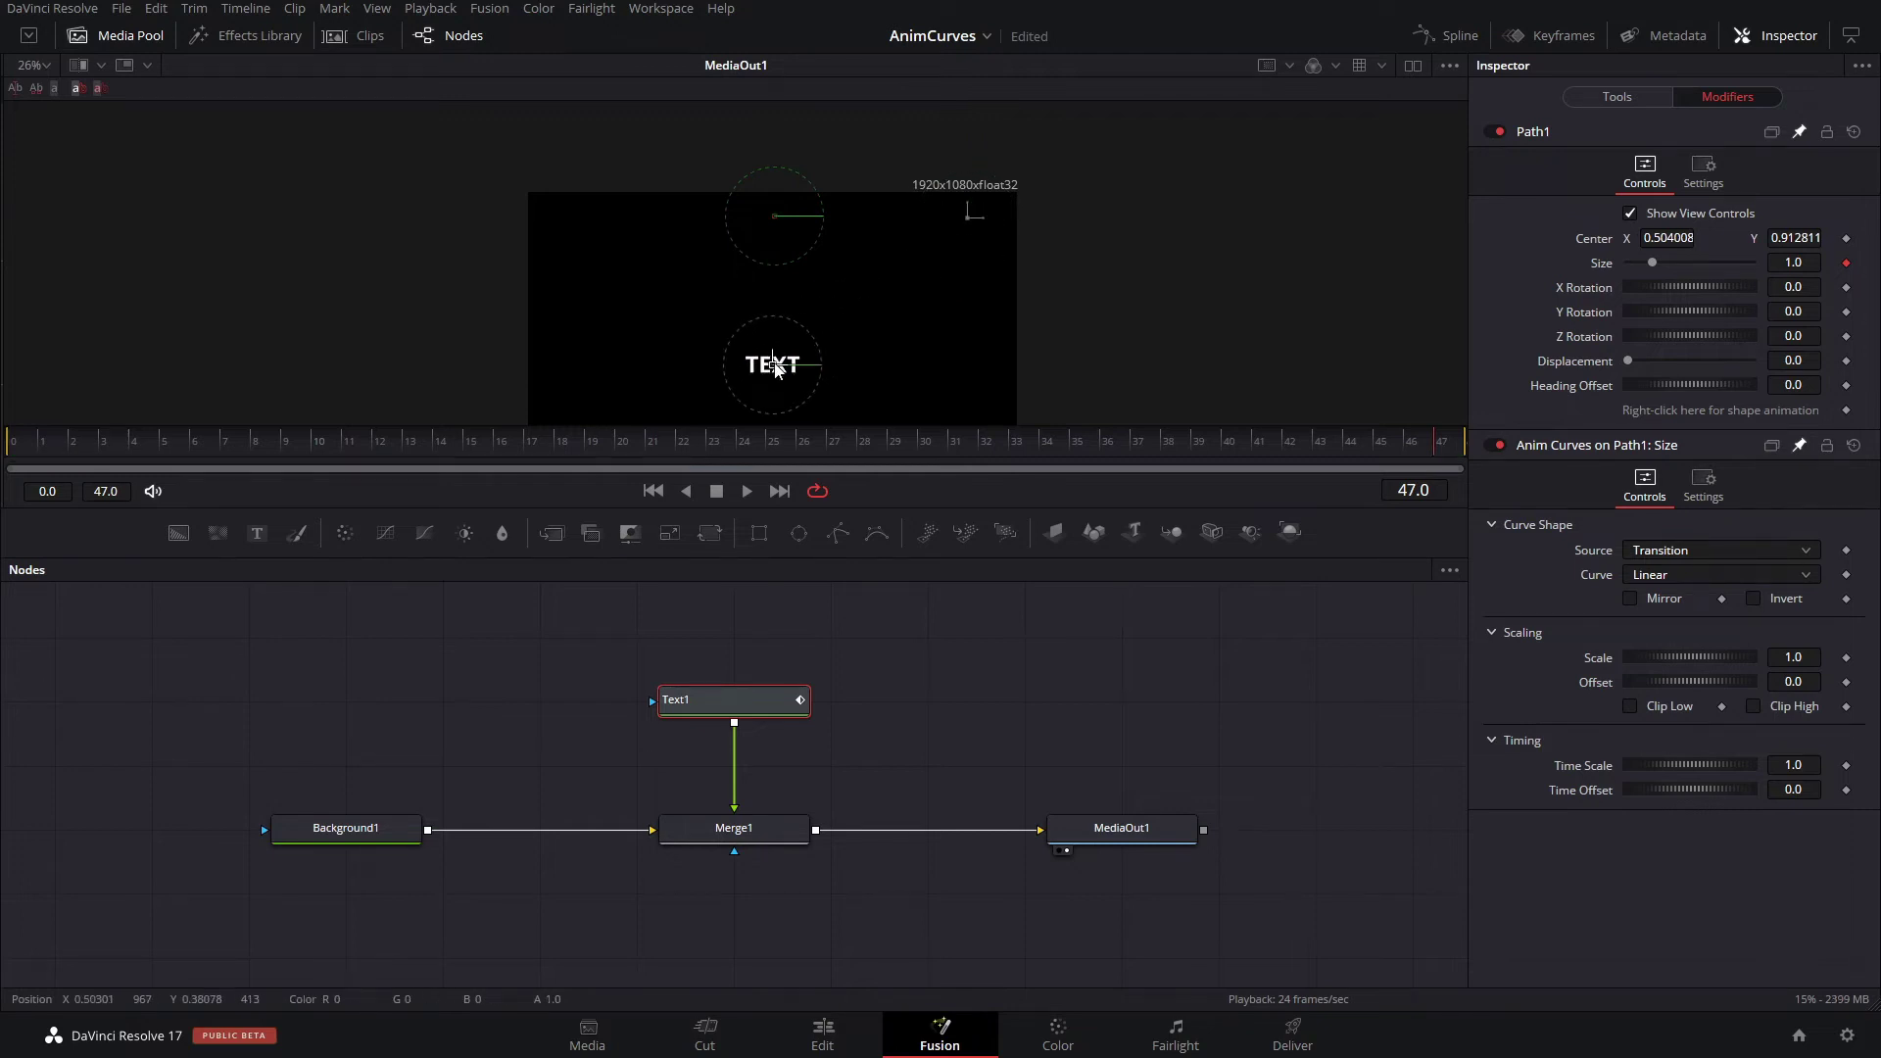
scroll(819, 333, down, 2)
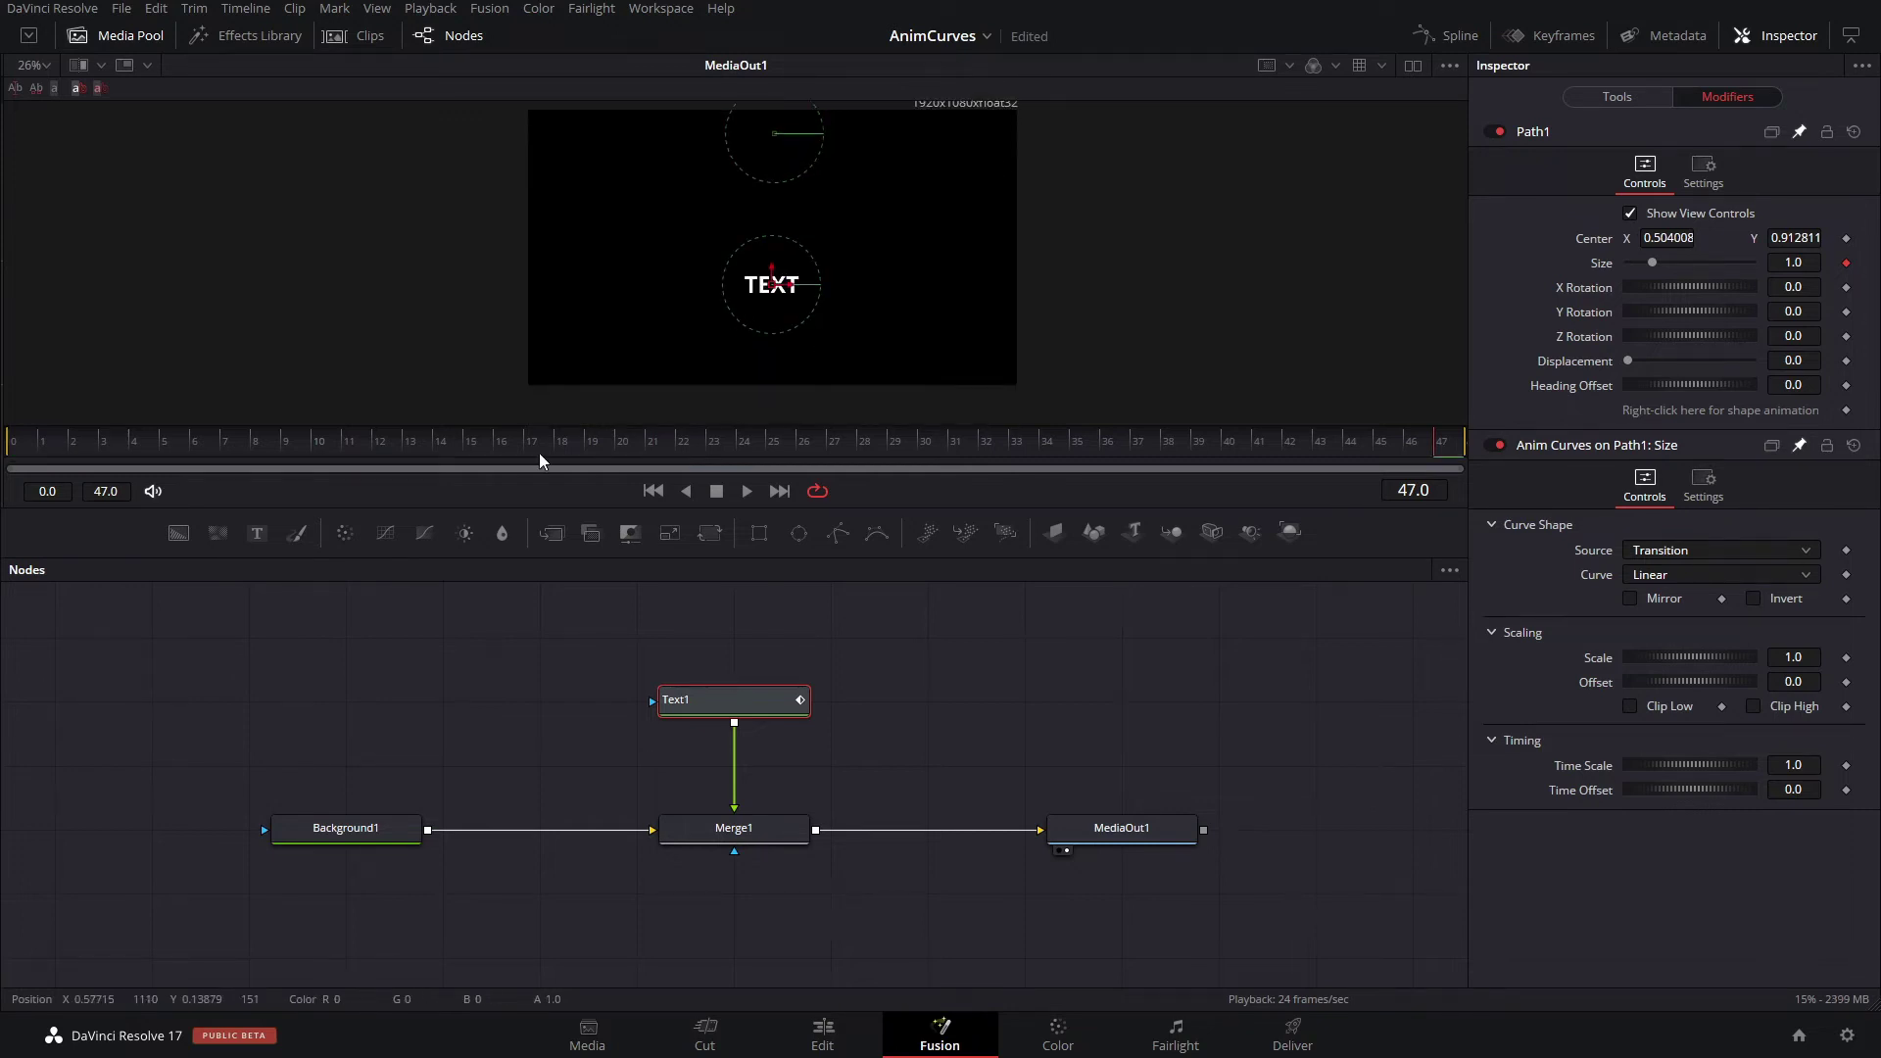
key(space)
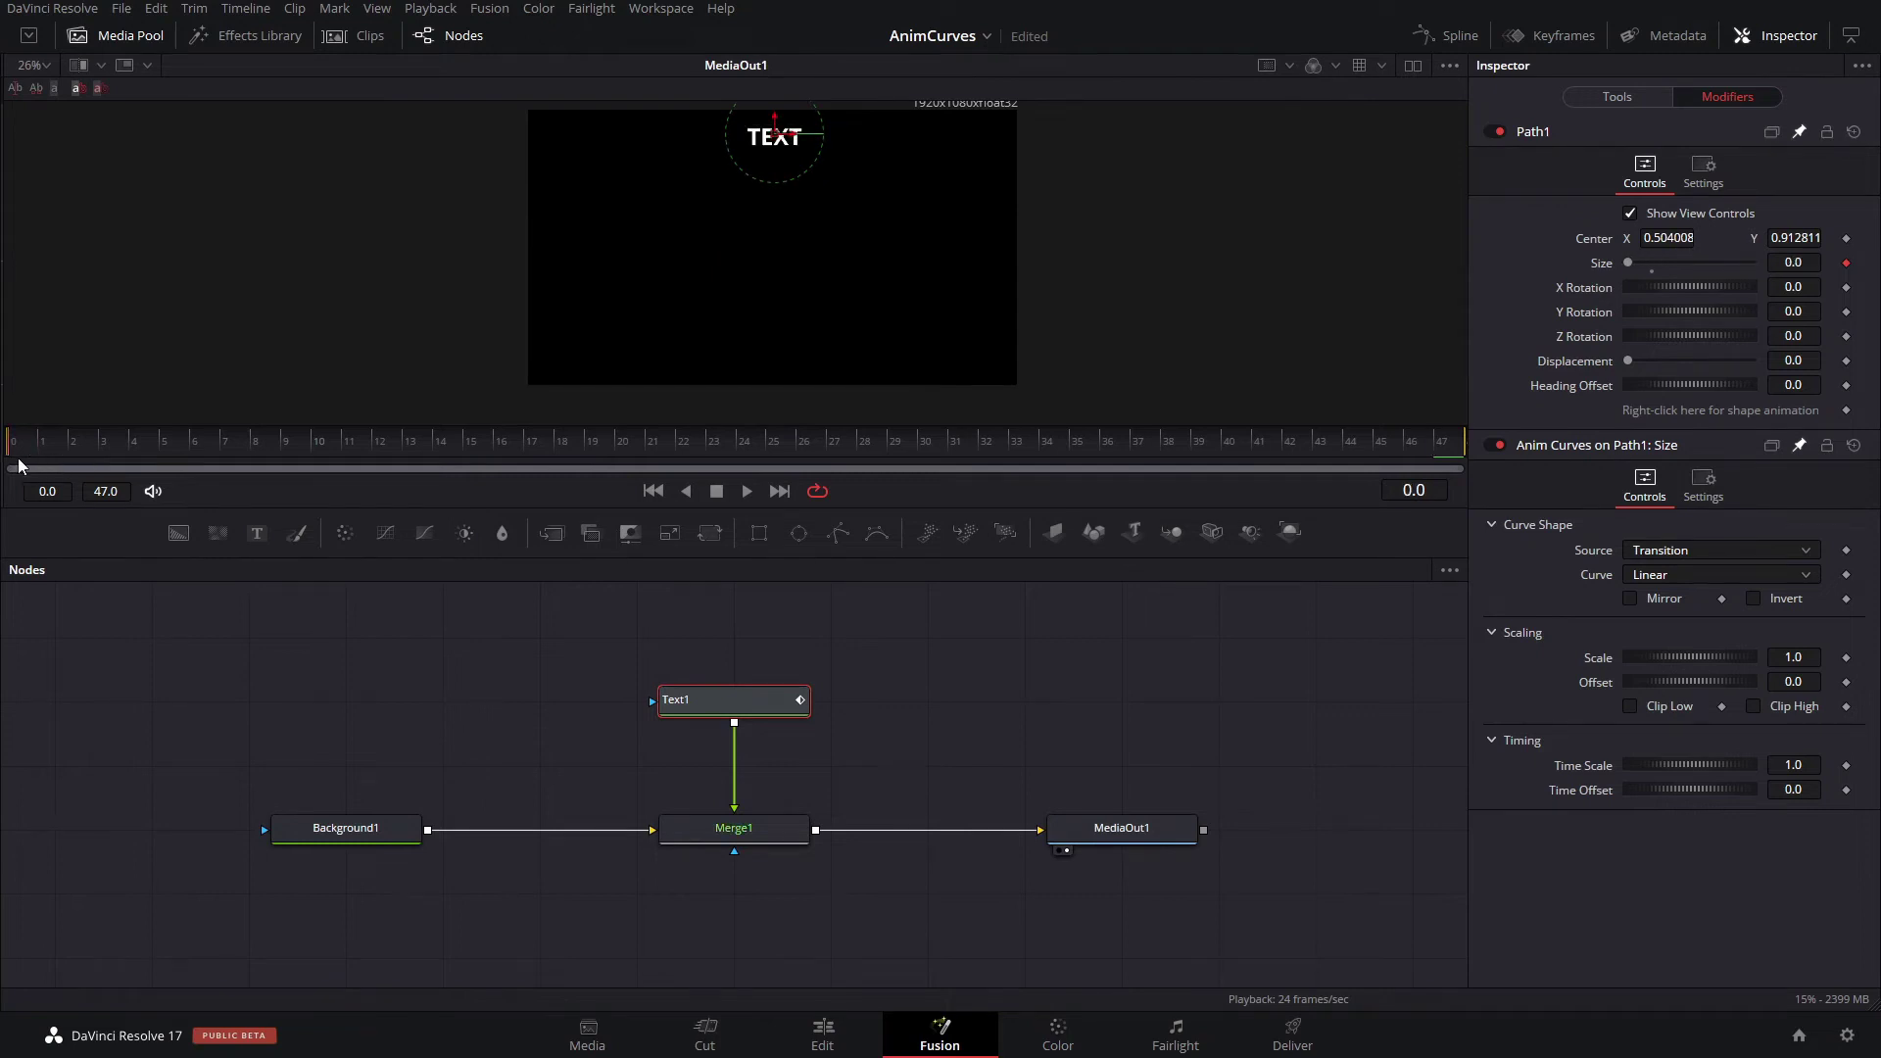
key(space)
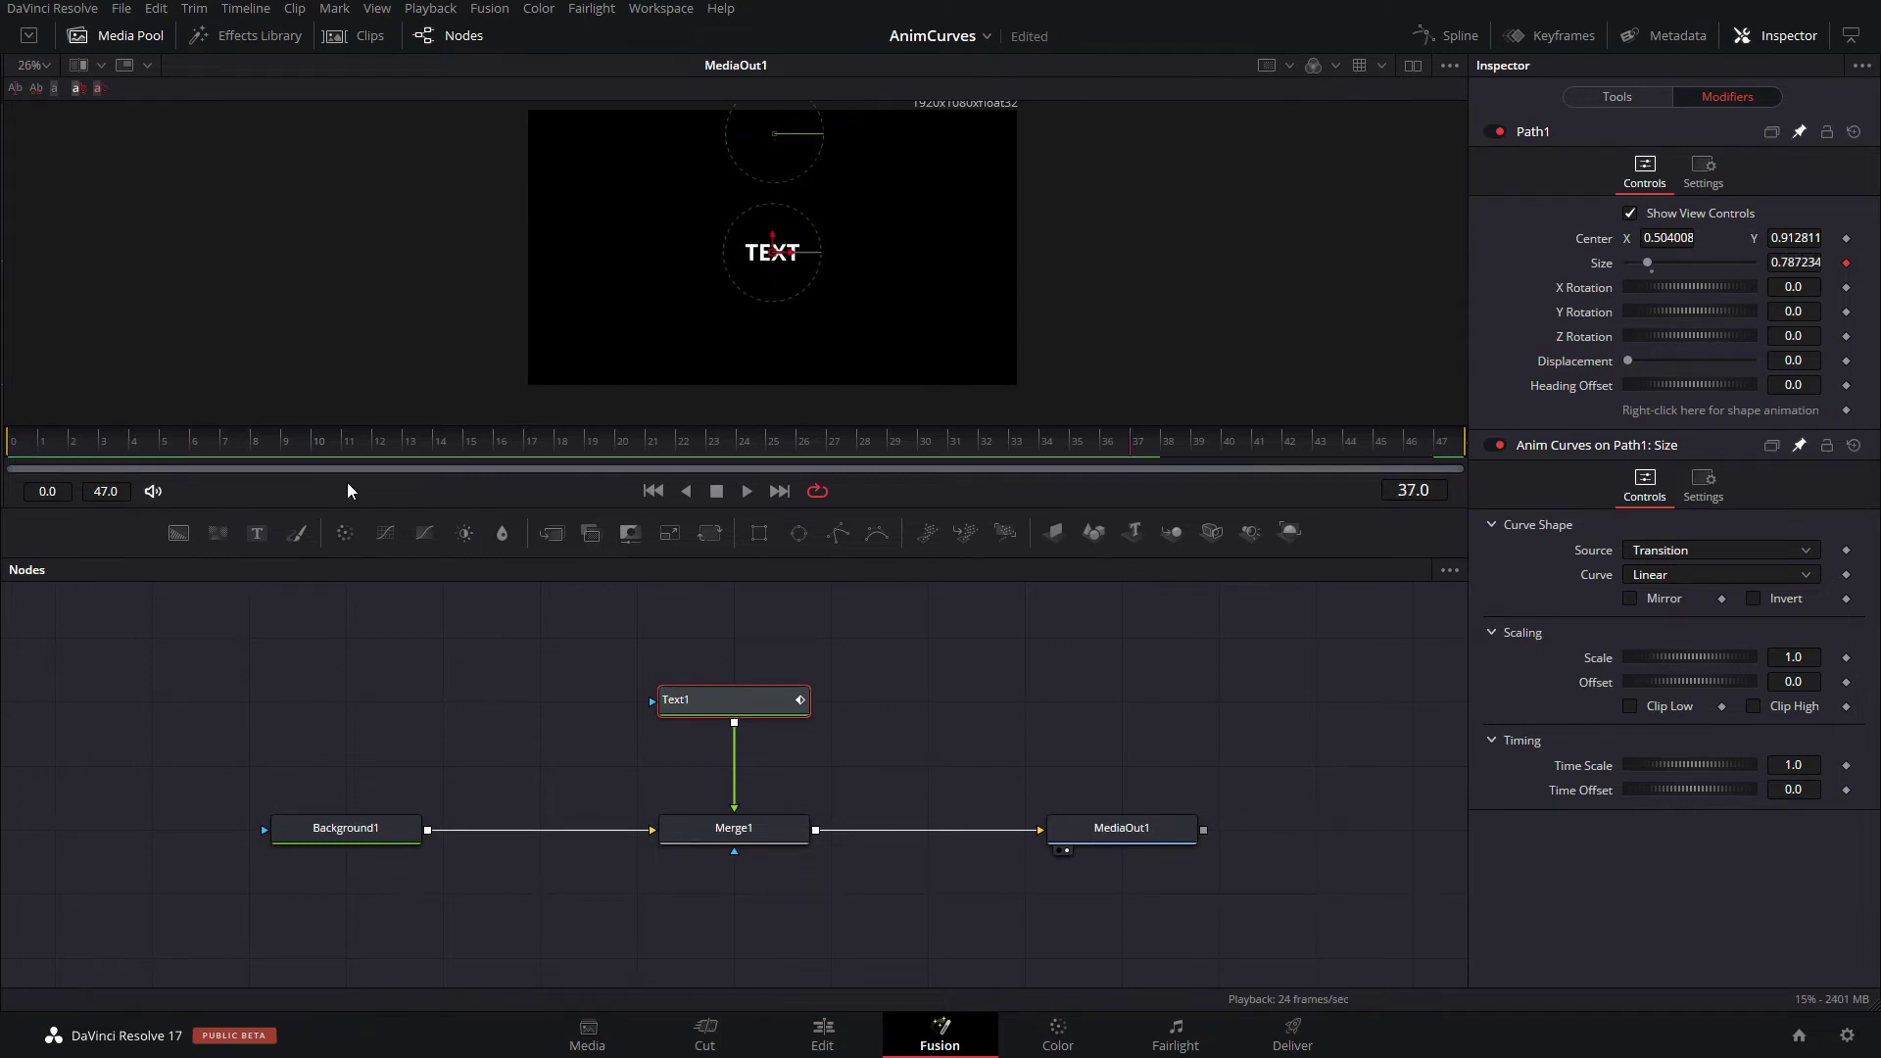
Mask Text1 with an inverted Rectangle over the picture's top edge, with Center Y about 0.973 and Soft Edge about 0.055.
click(759, 532)
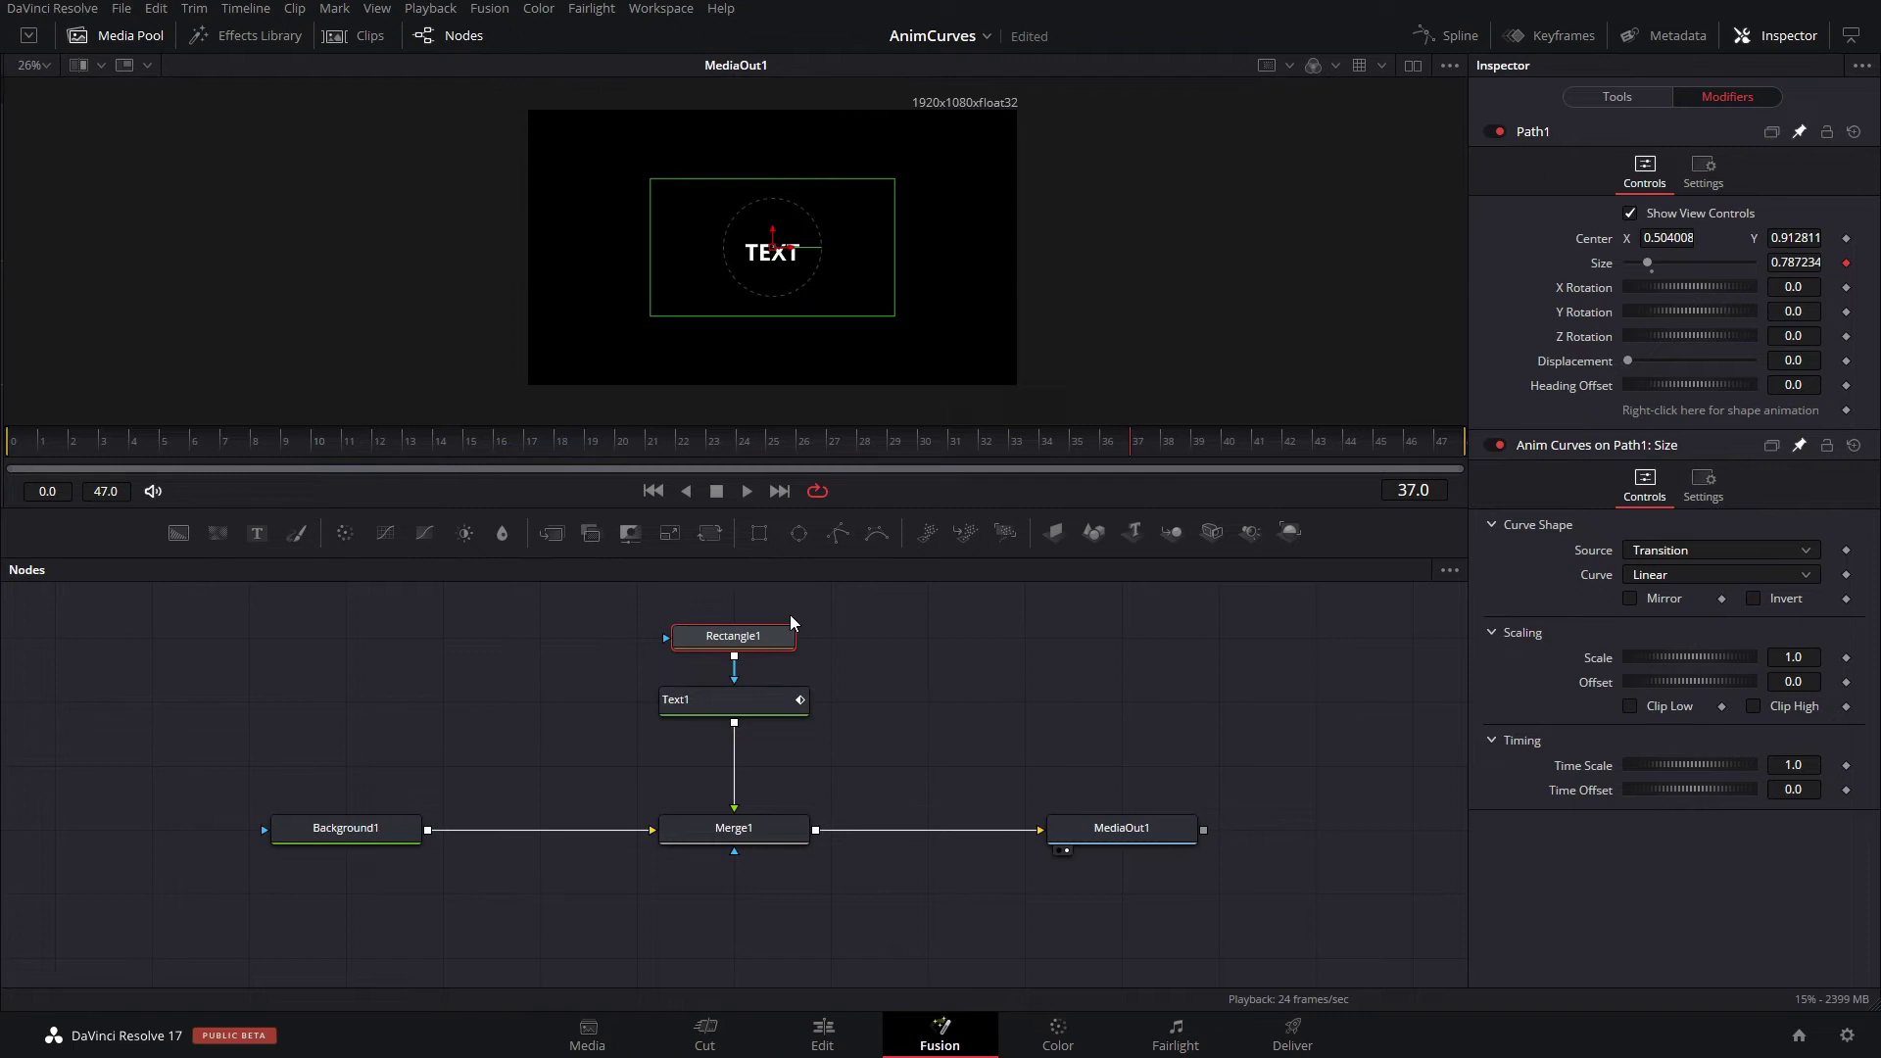
drag(774, 235, 802, 94)
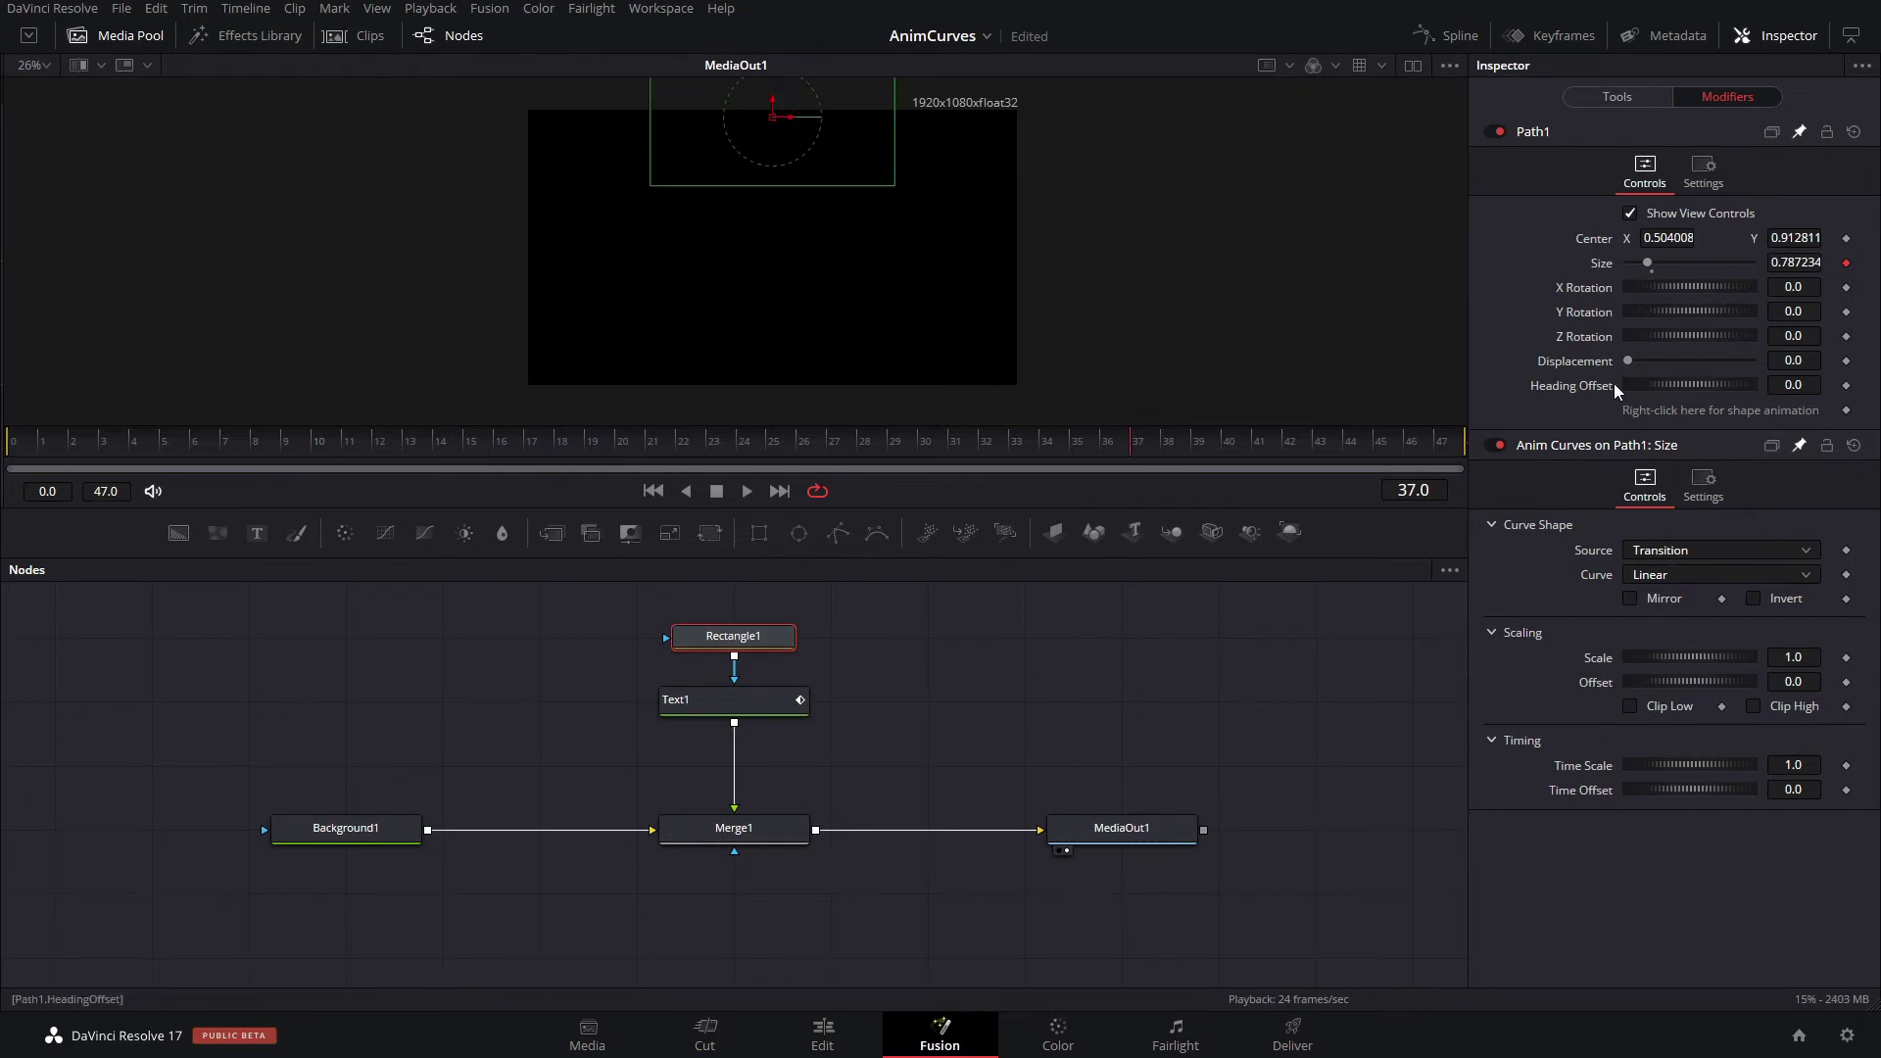
click(1609, 93)
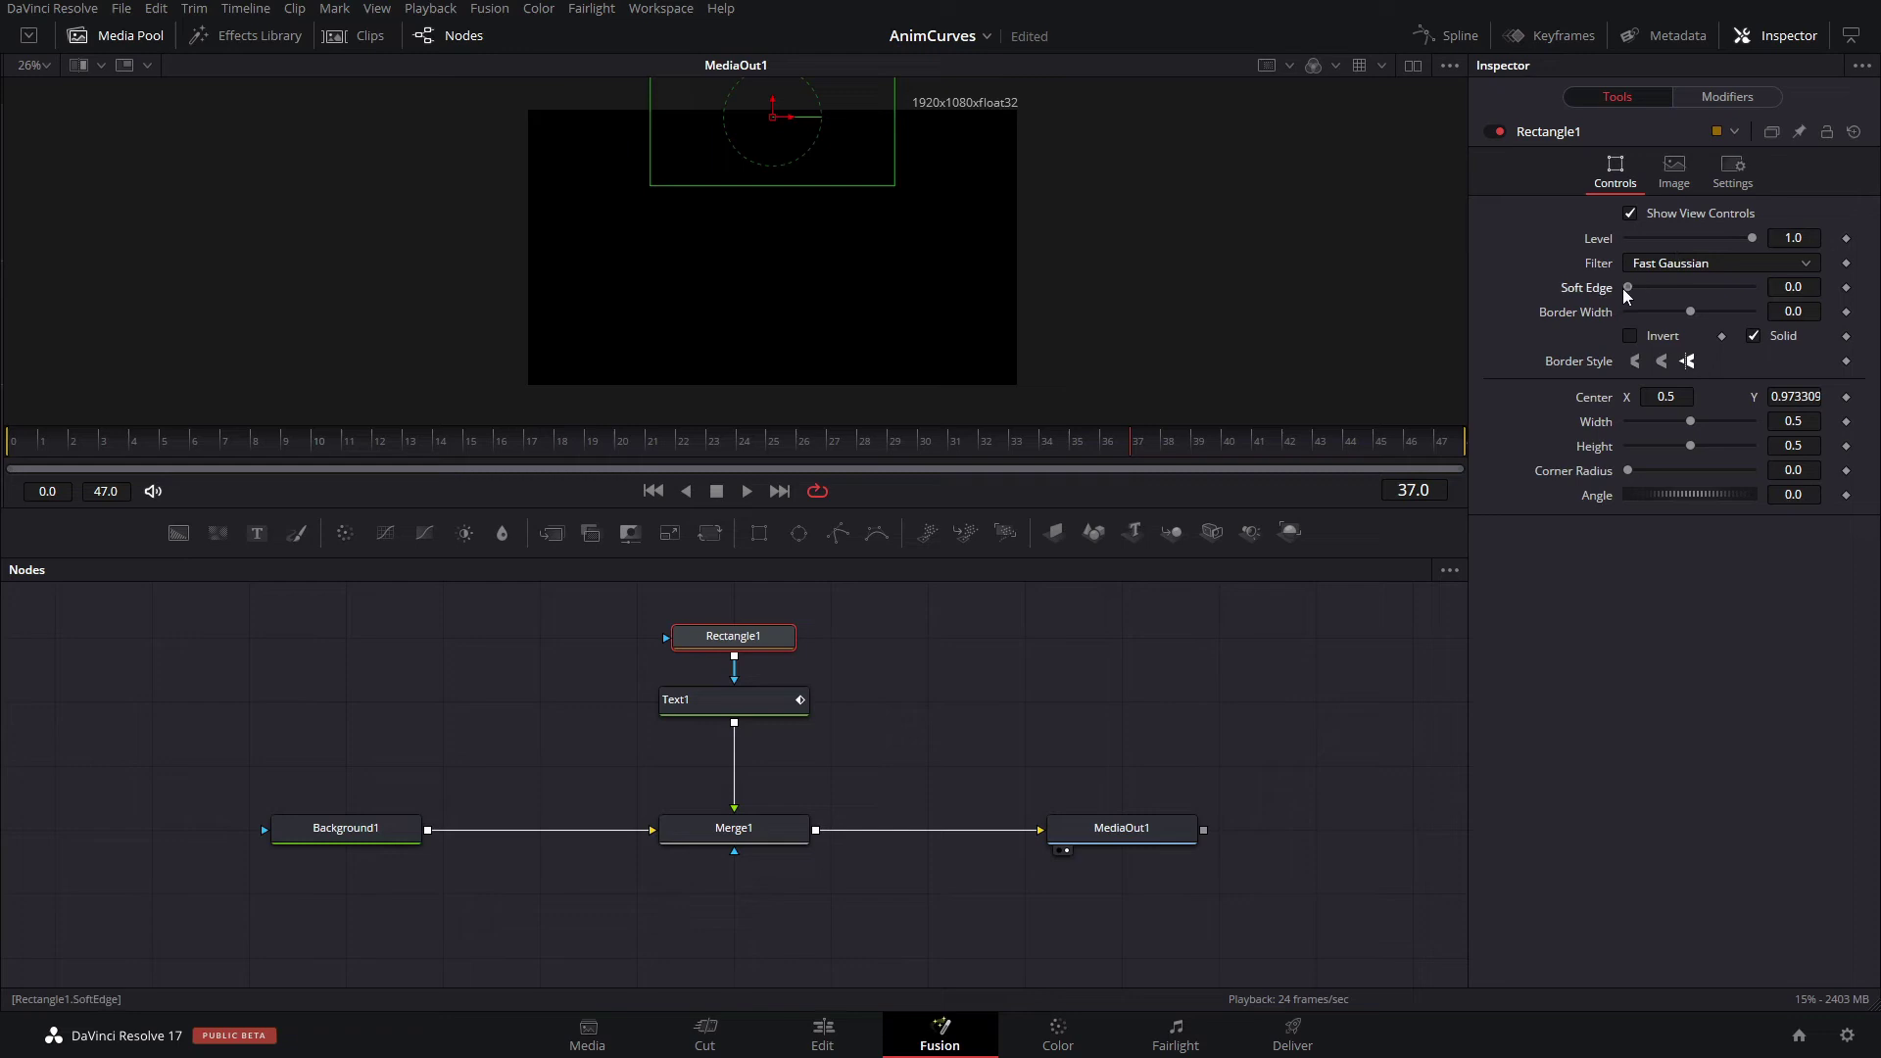
drag(1623, 288, 1655, 290)
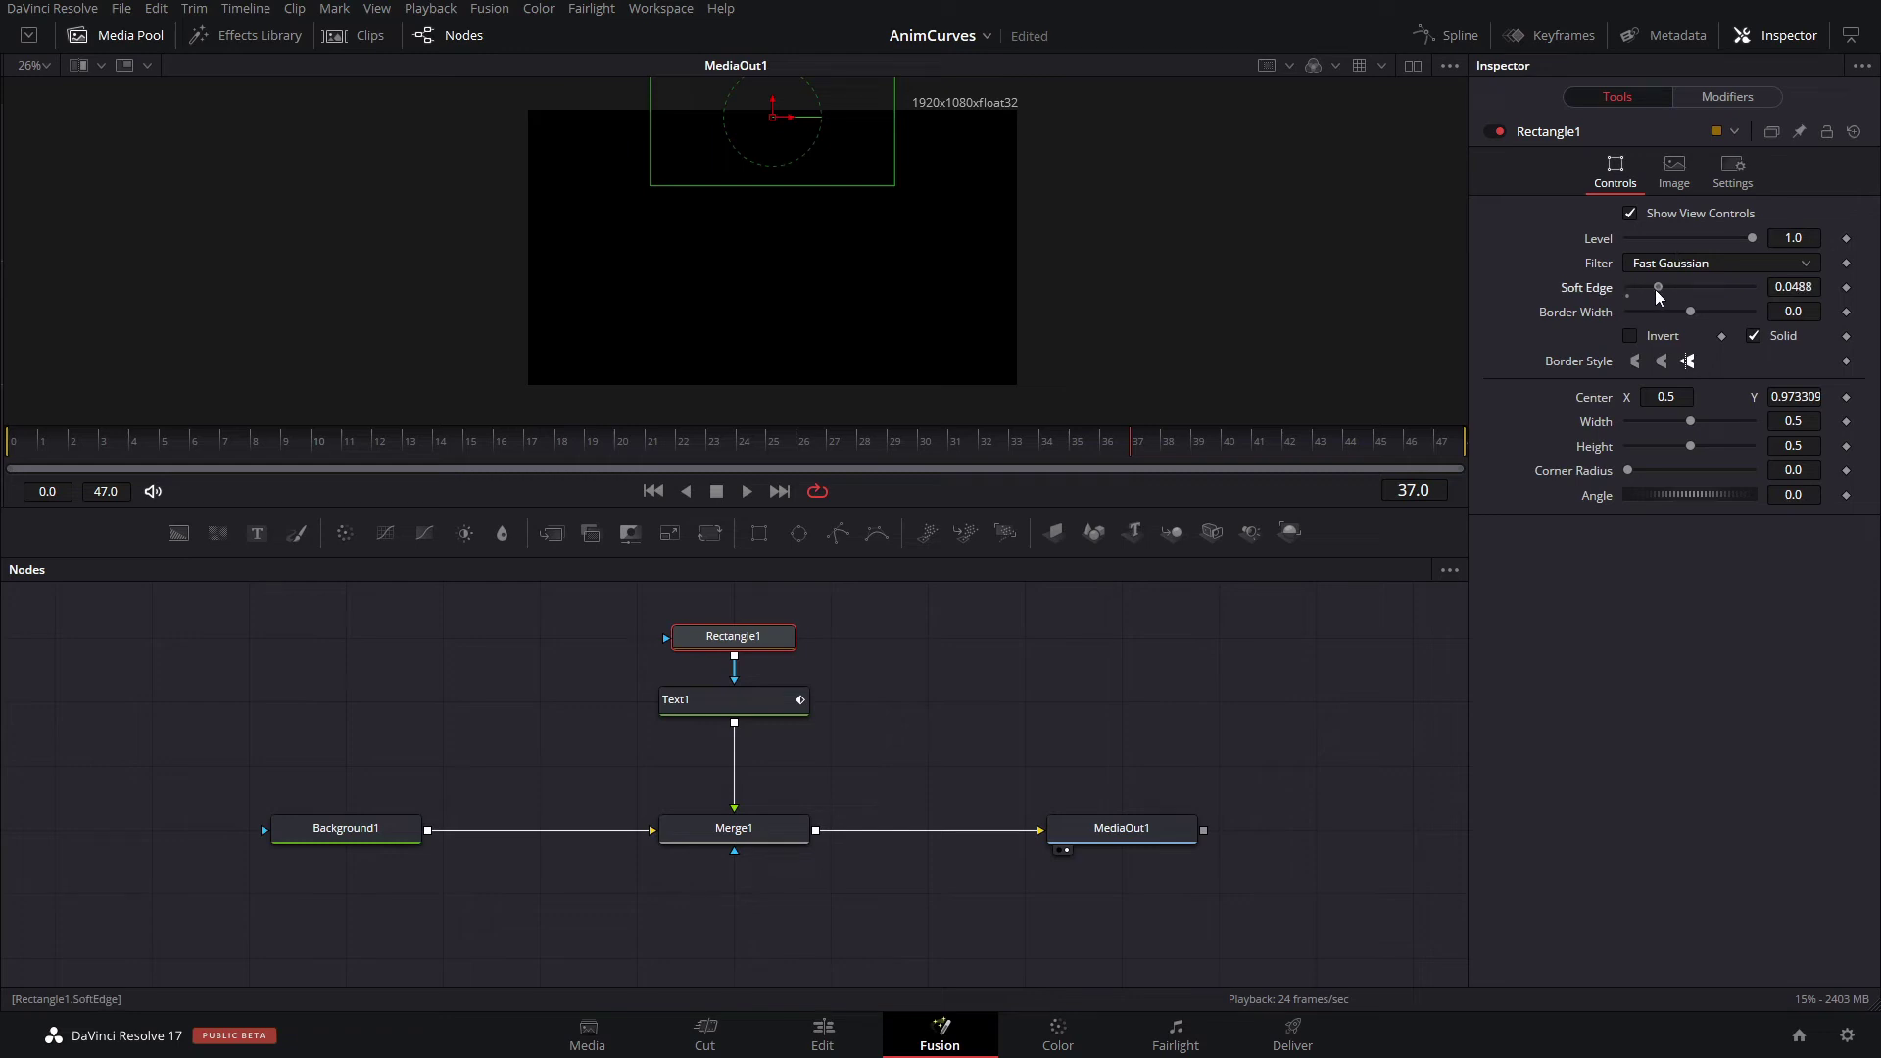
click(1631, 336)
Play the animation from frame 0 to check how the text emerges from the mask.
drag(166, 443, 20, 465)
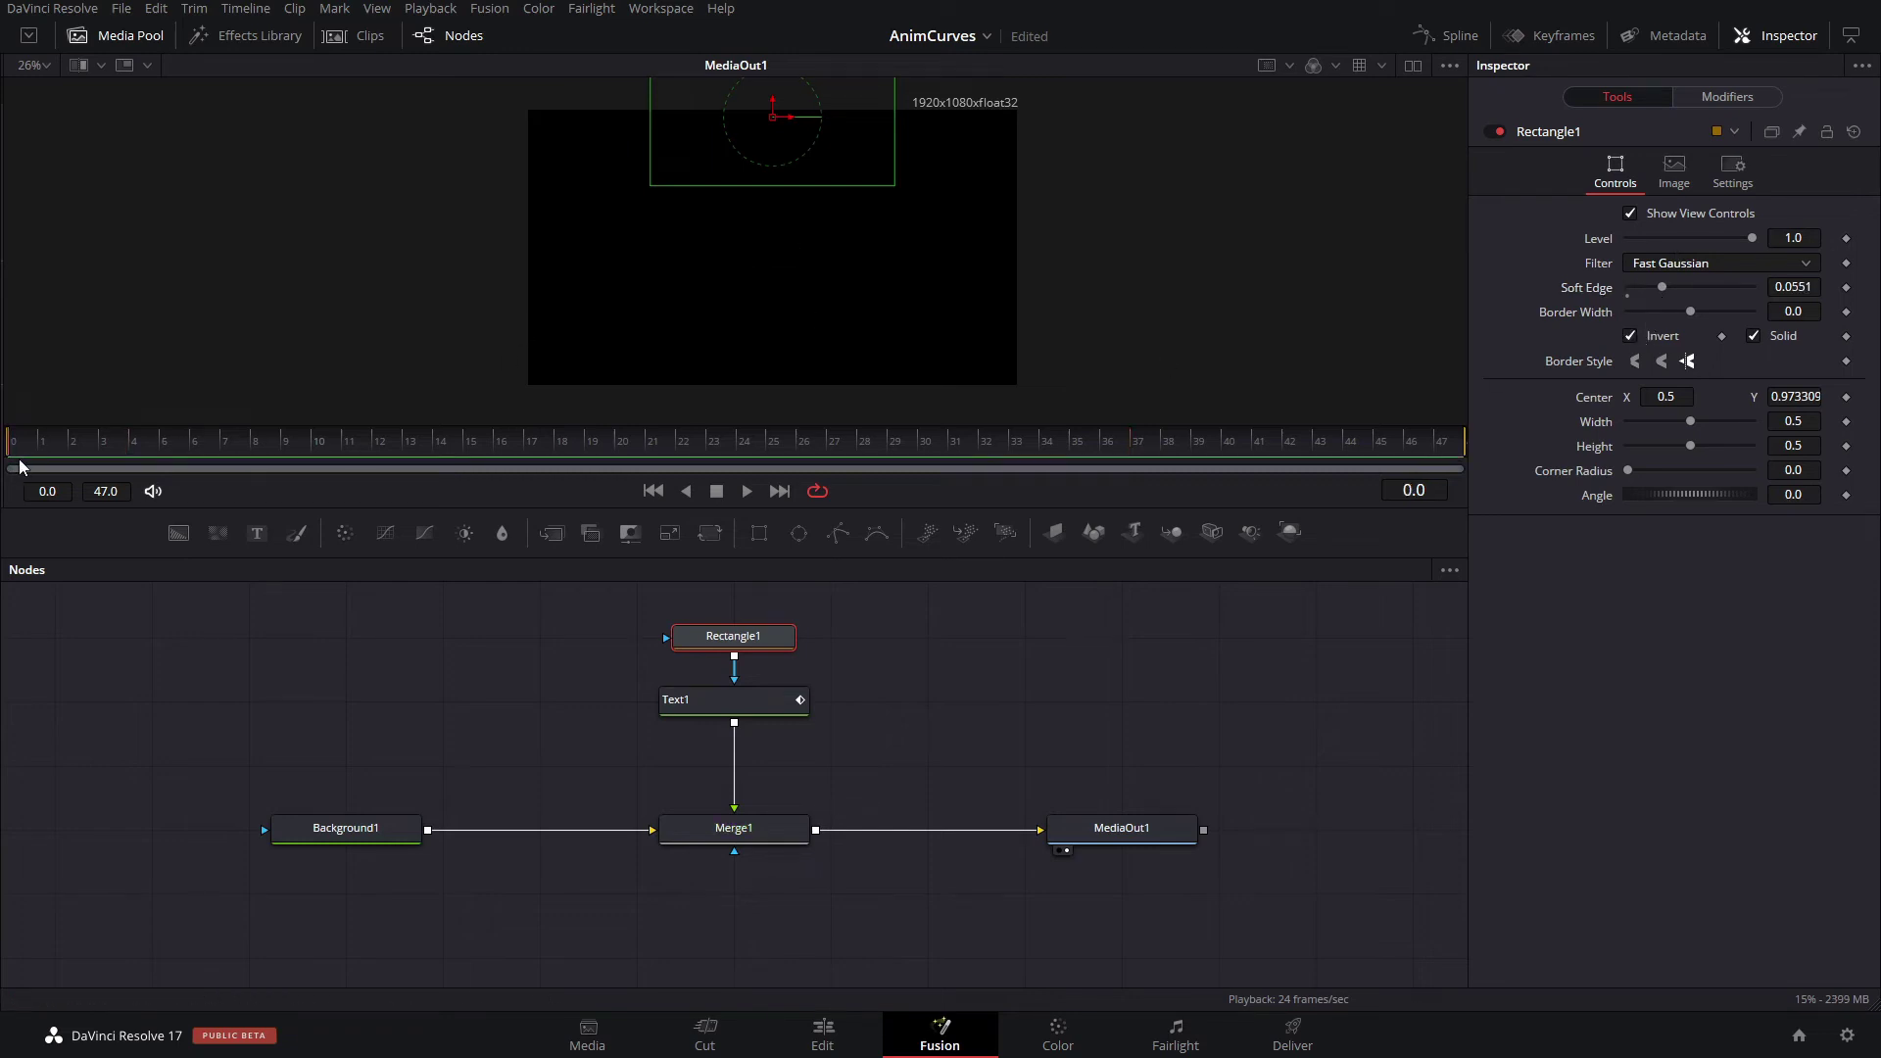
key(space)
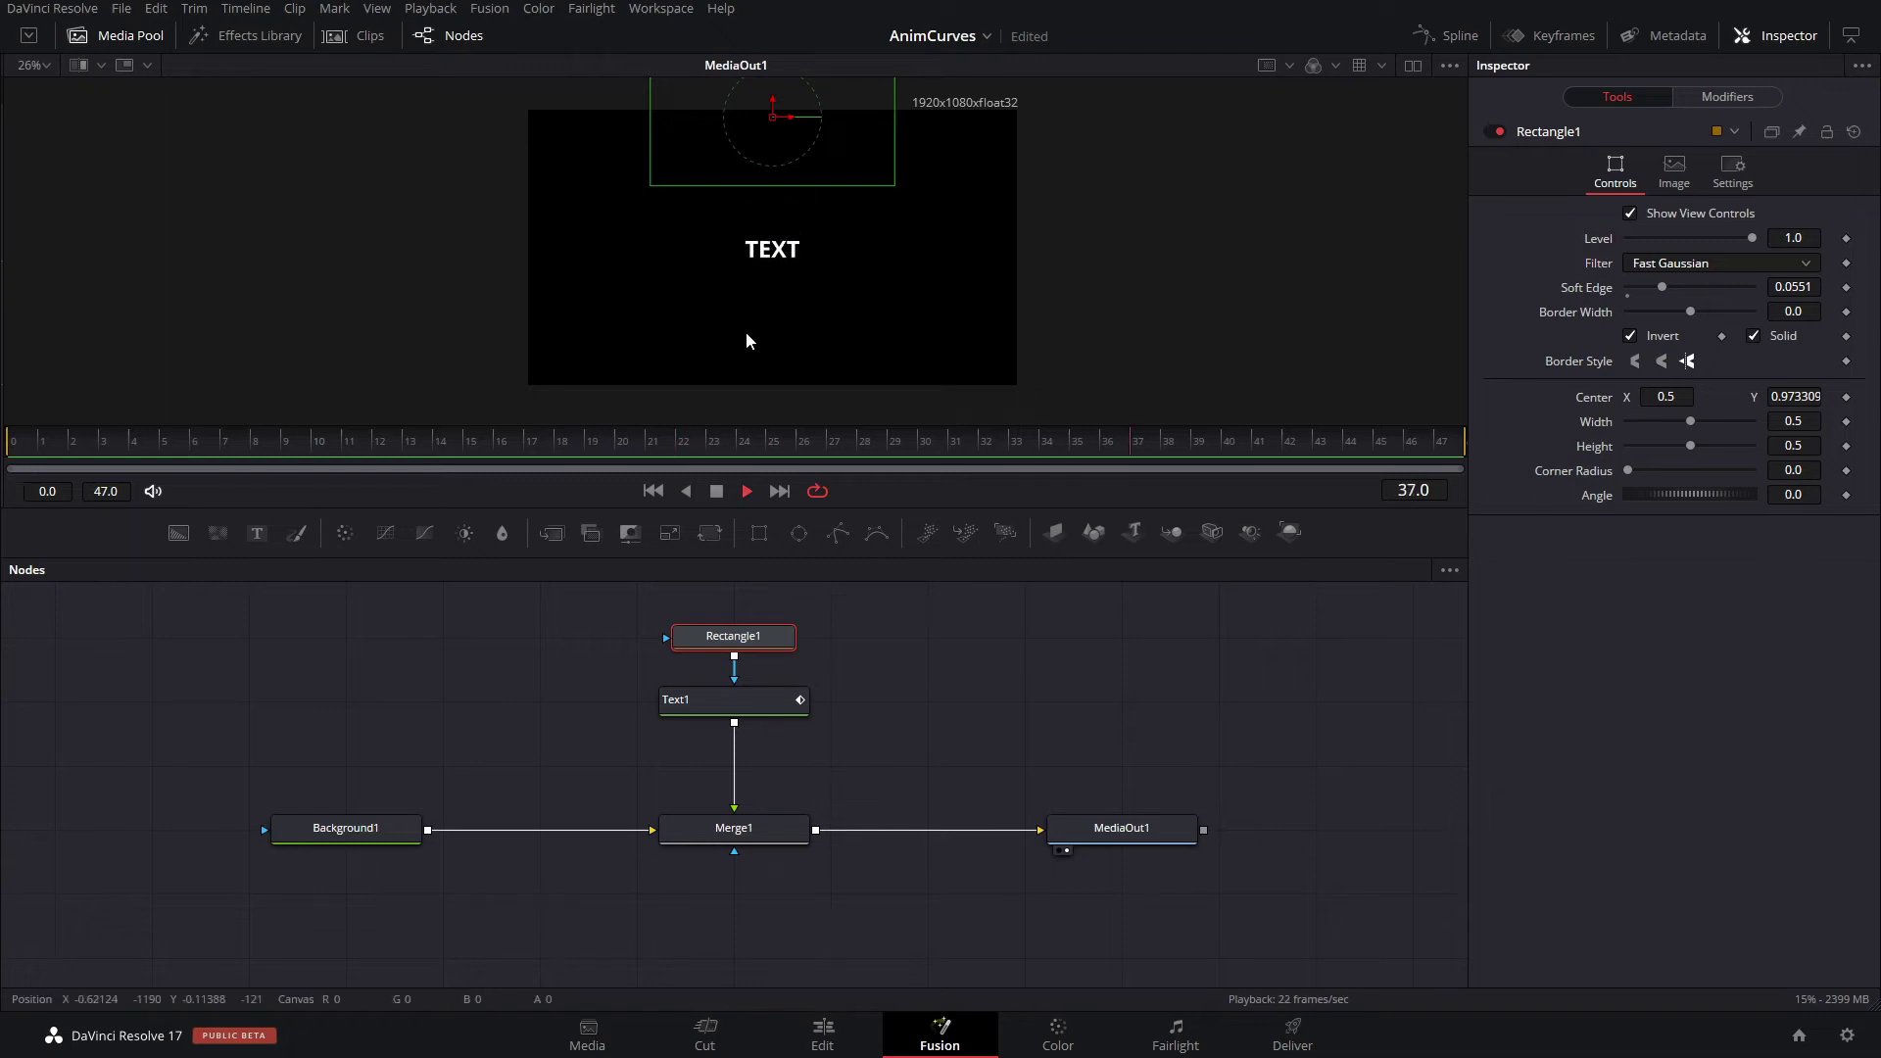
key(space)
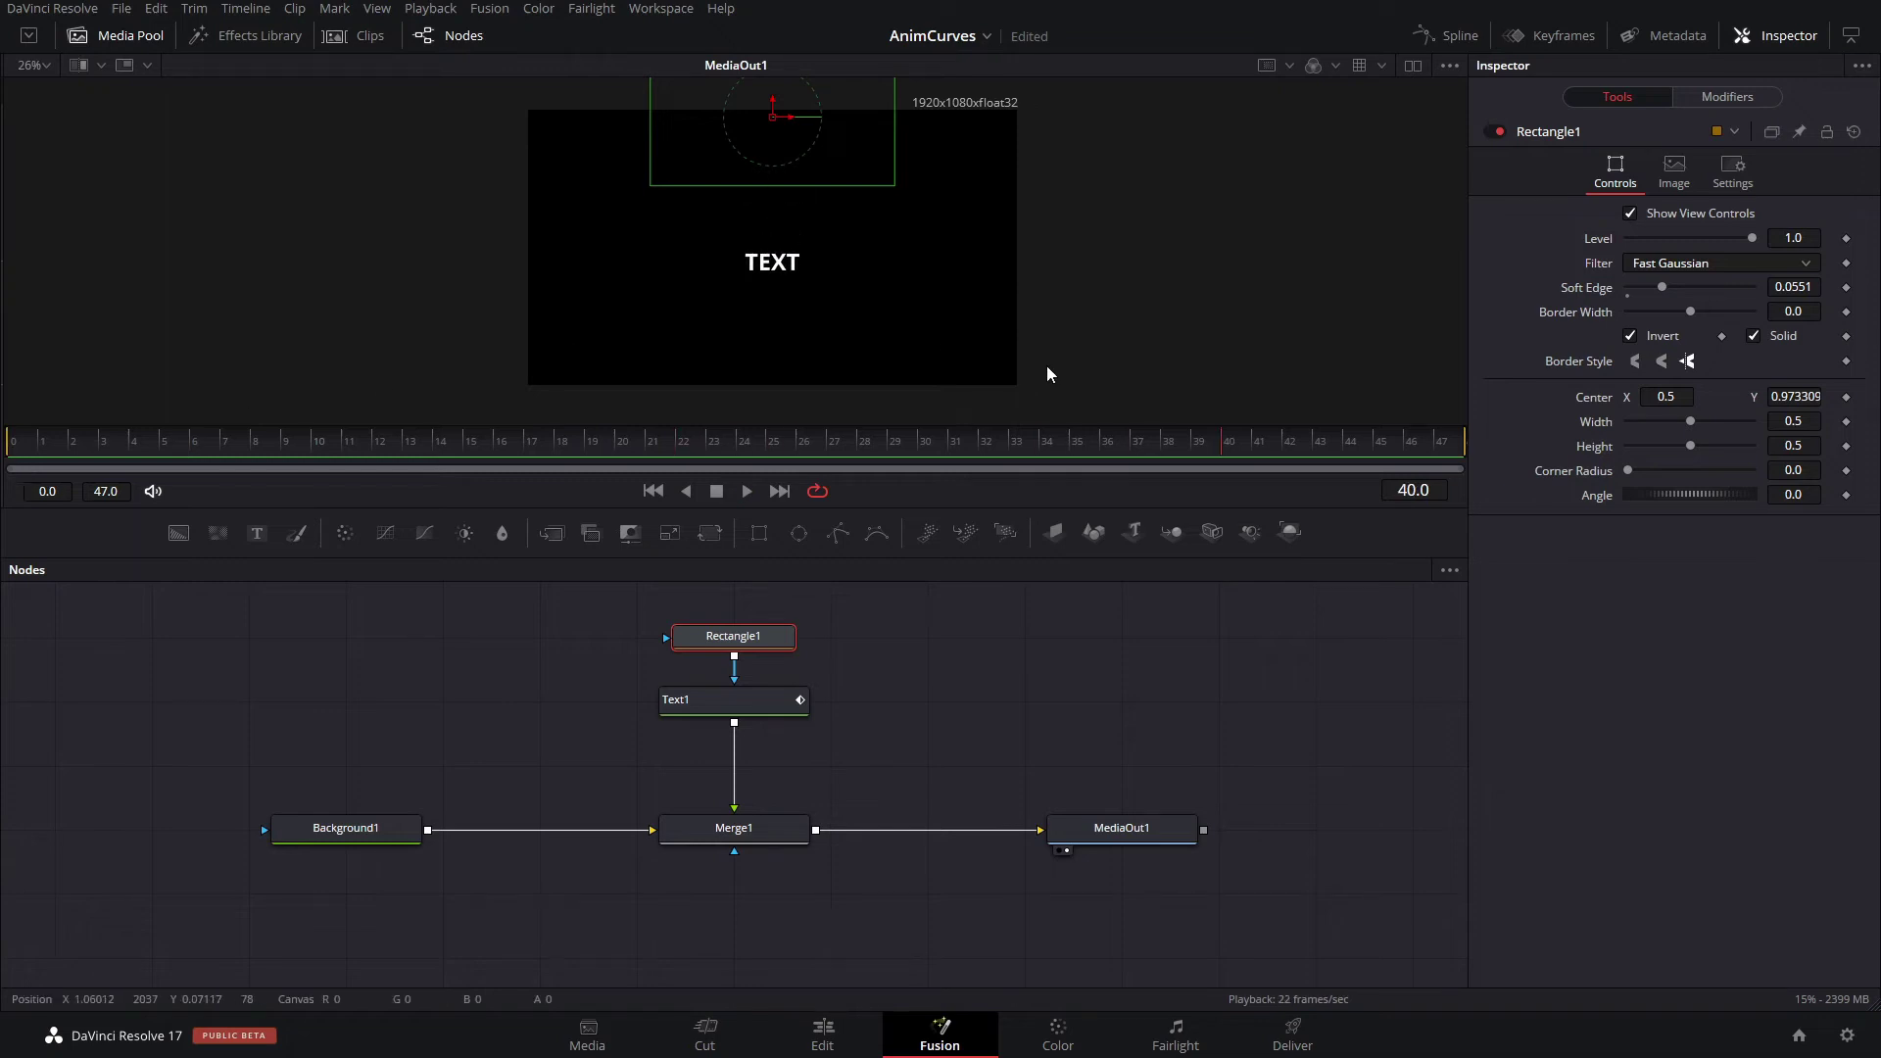
Set the Source of the Anim Curves on Text1's path Size to Duration.
click(770, 708)
scroll(828, 238, up, 1)
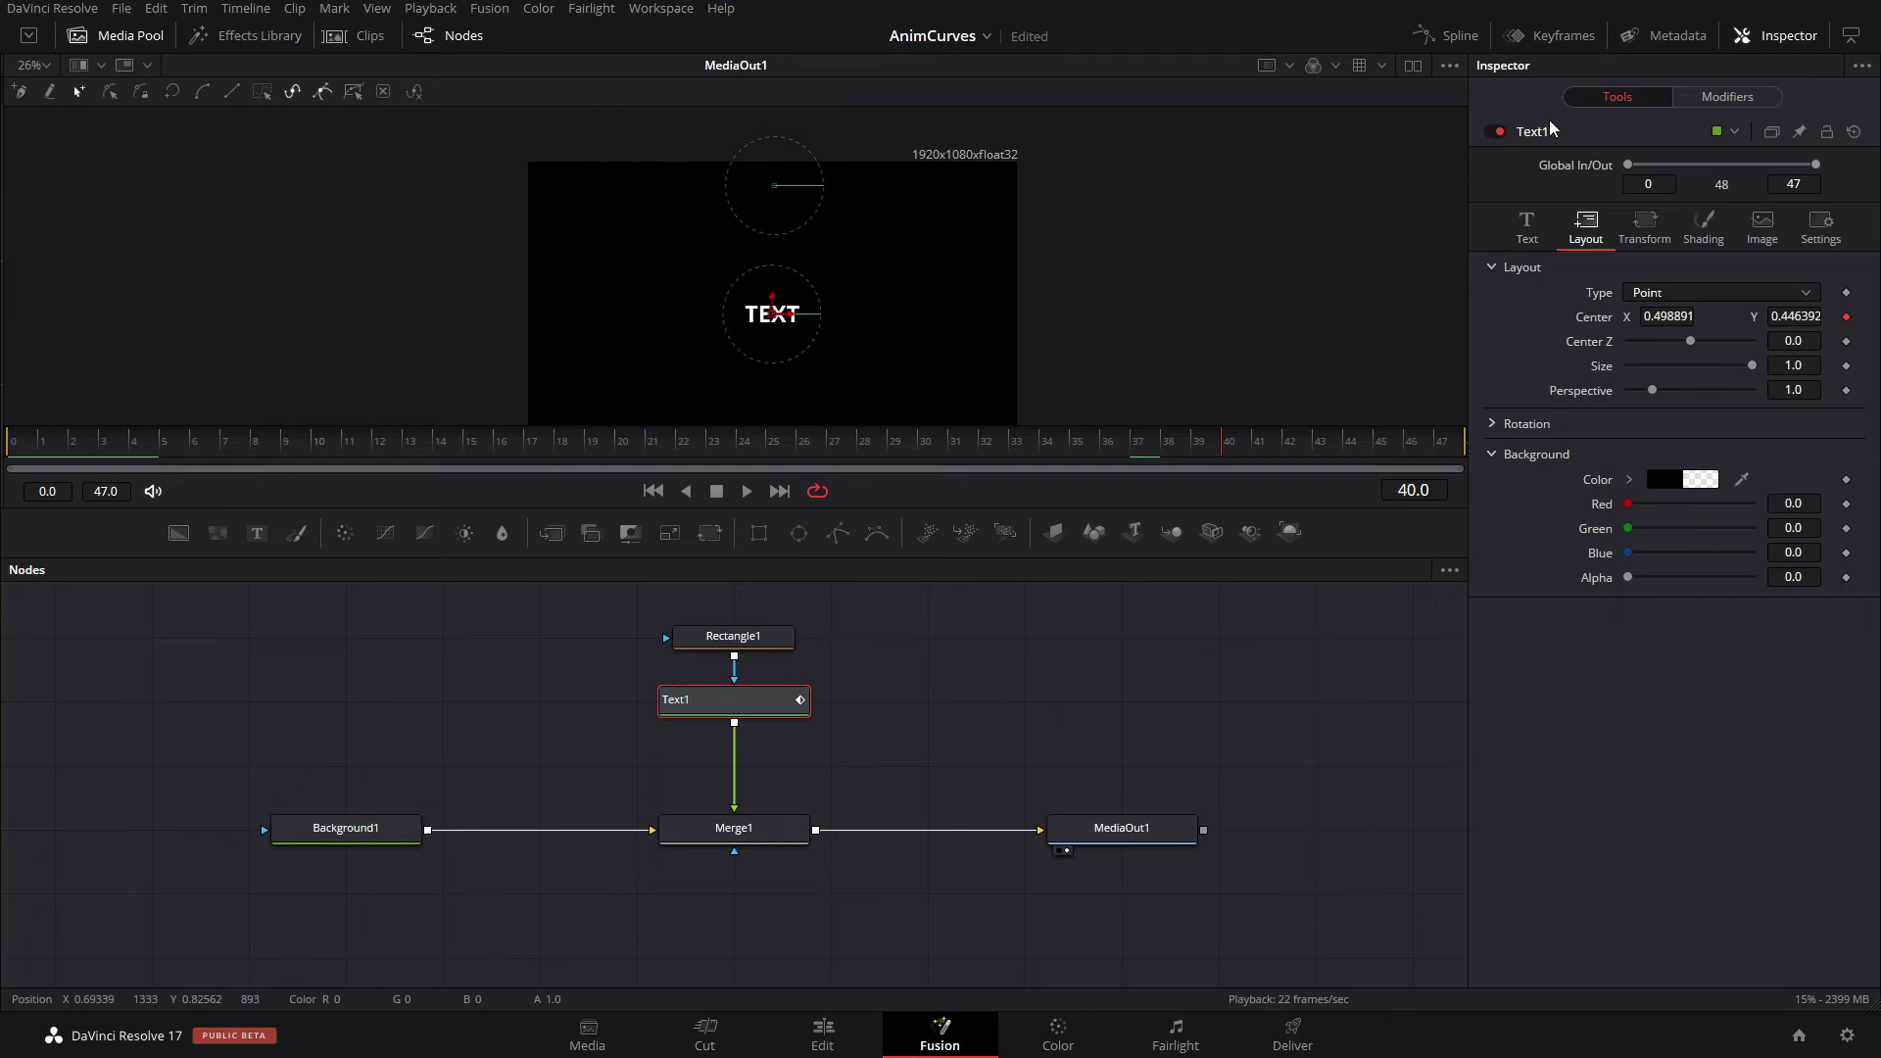
click(1710, 99)
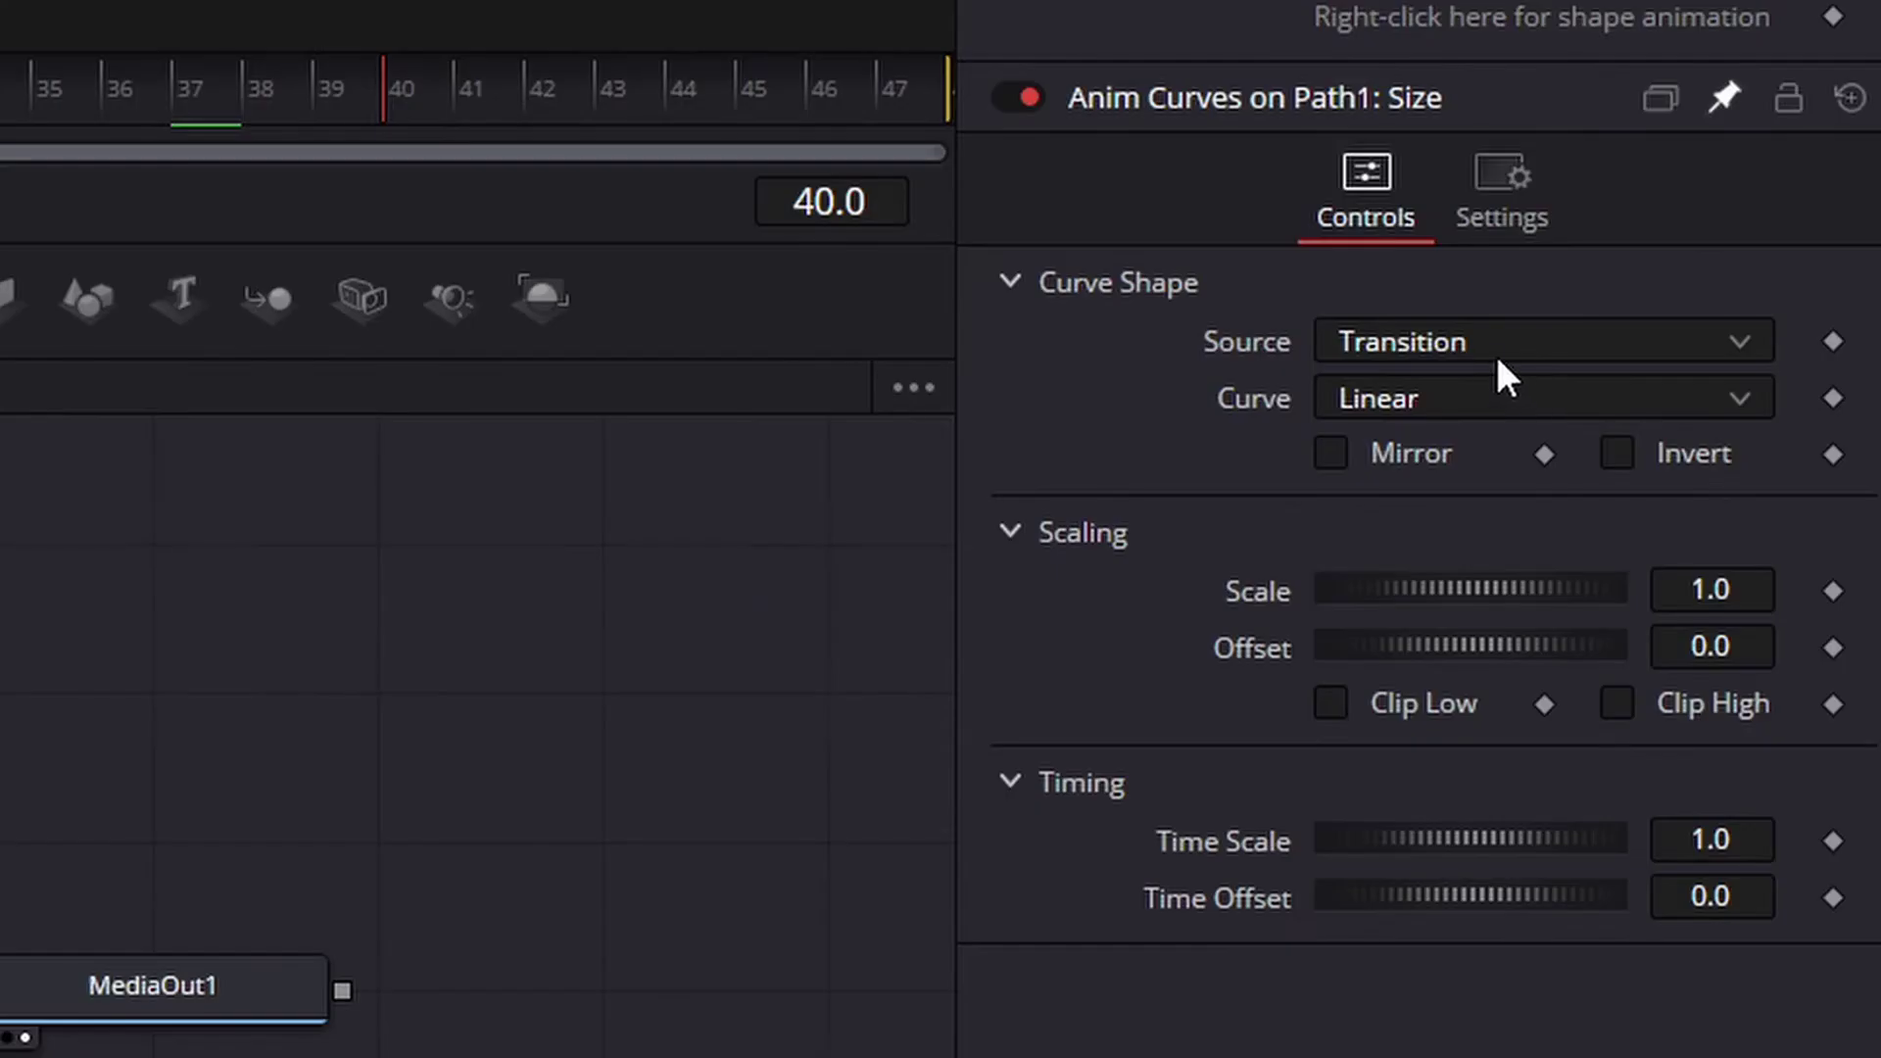
click(1378, 341)
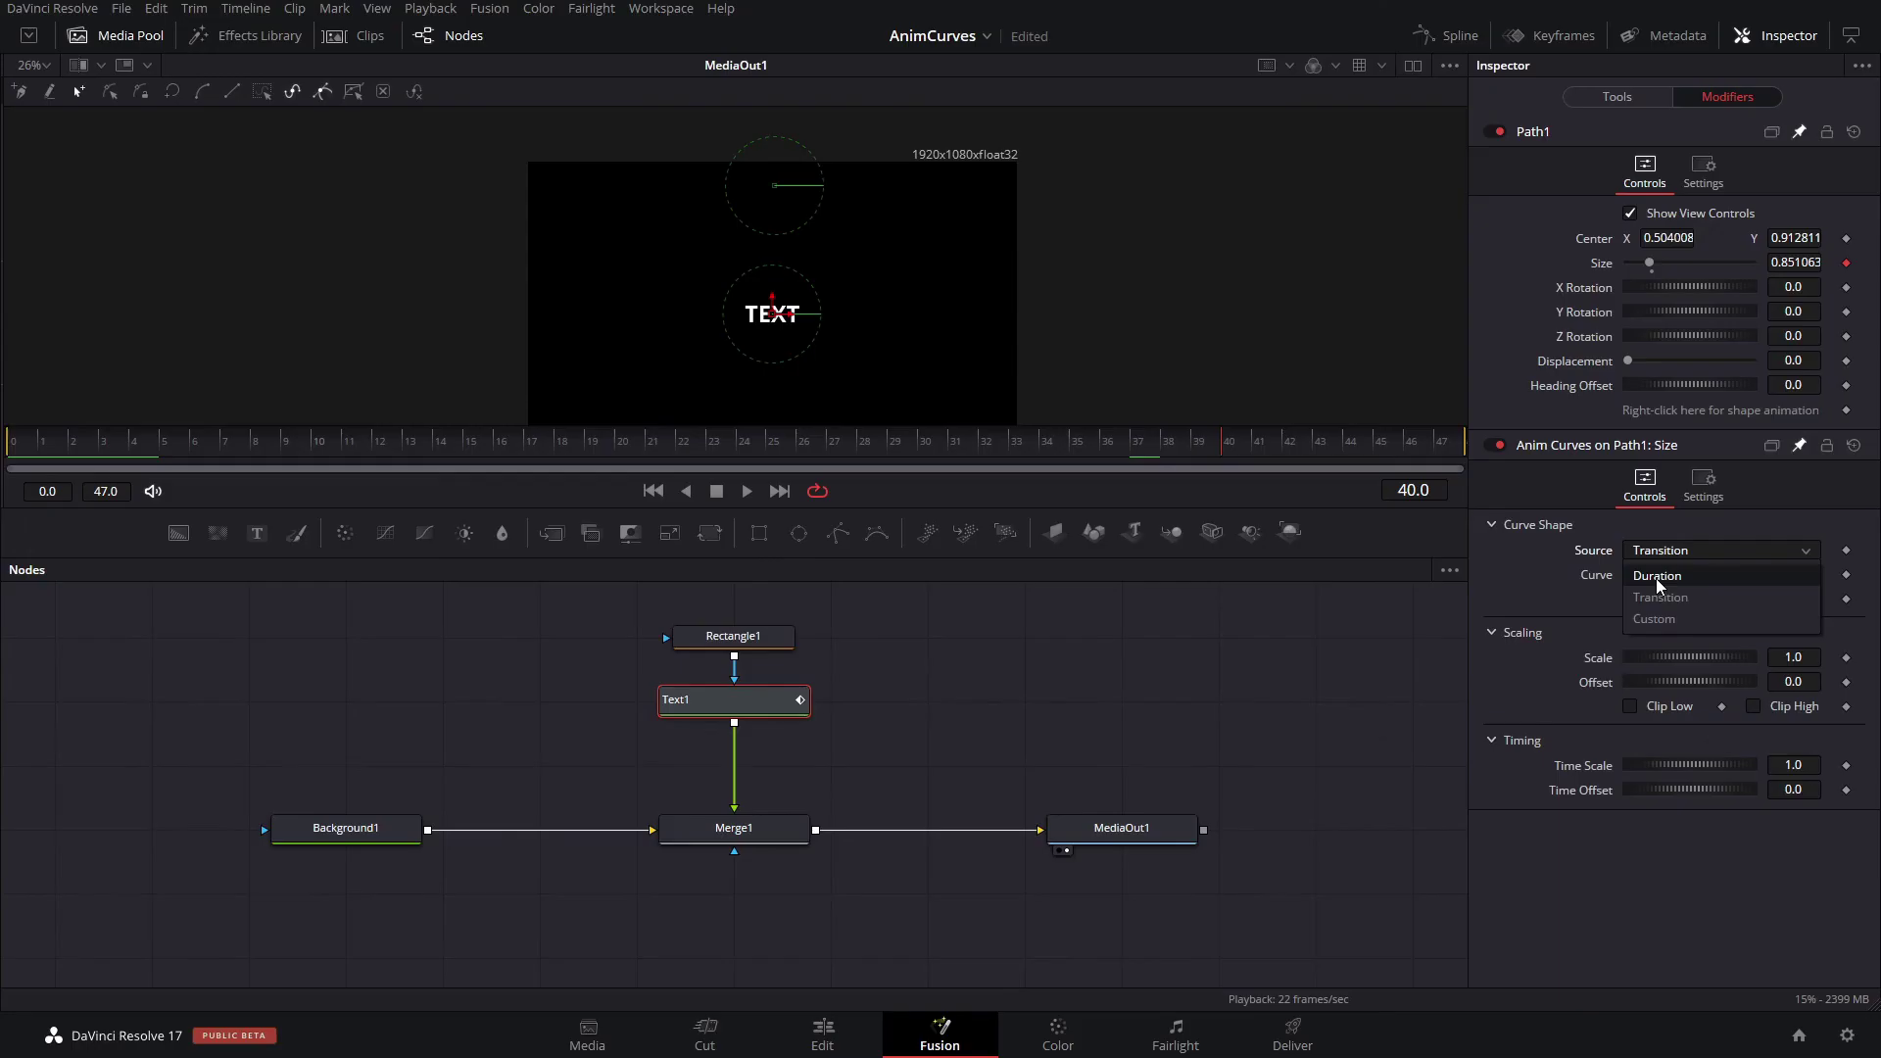
click(1392, 404)
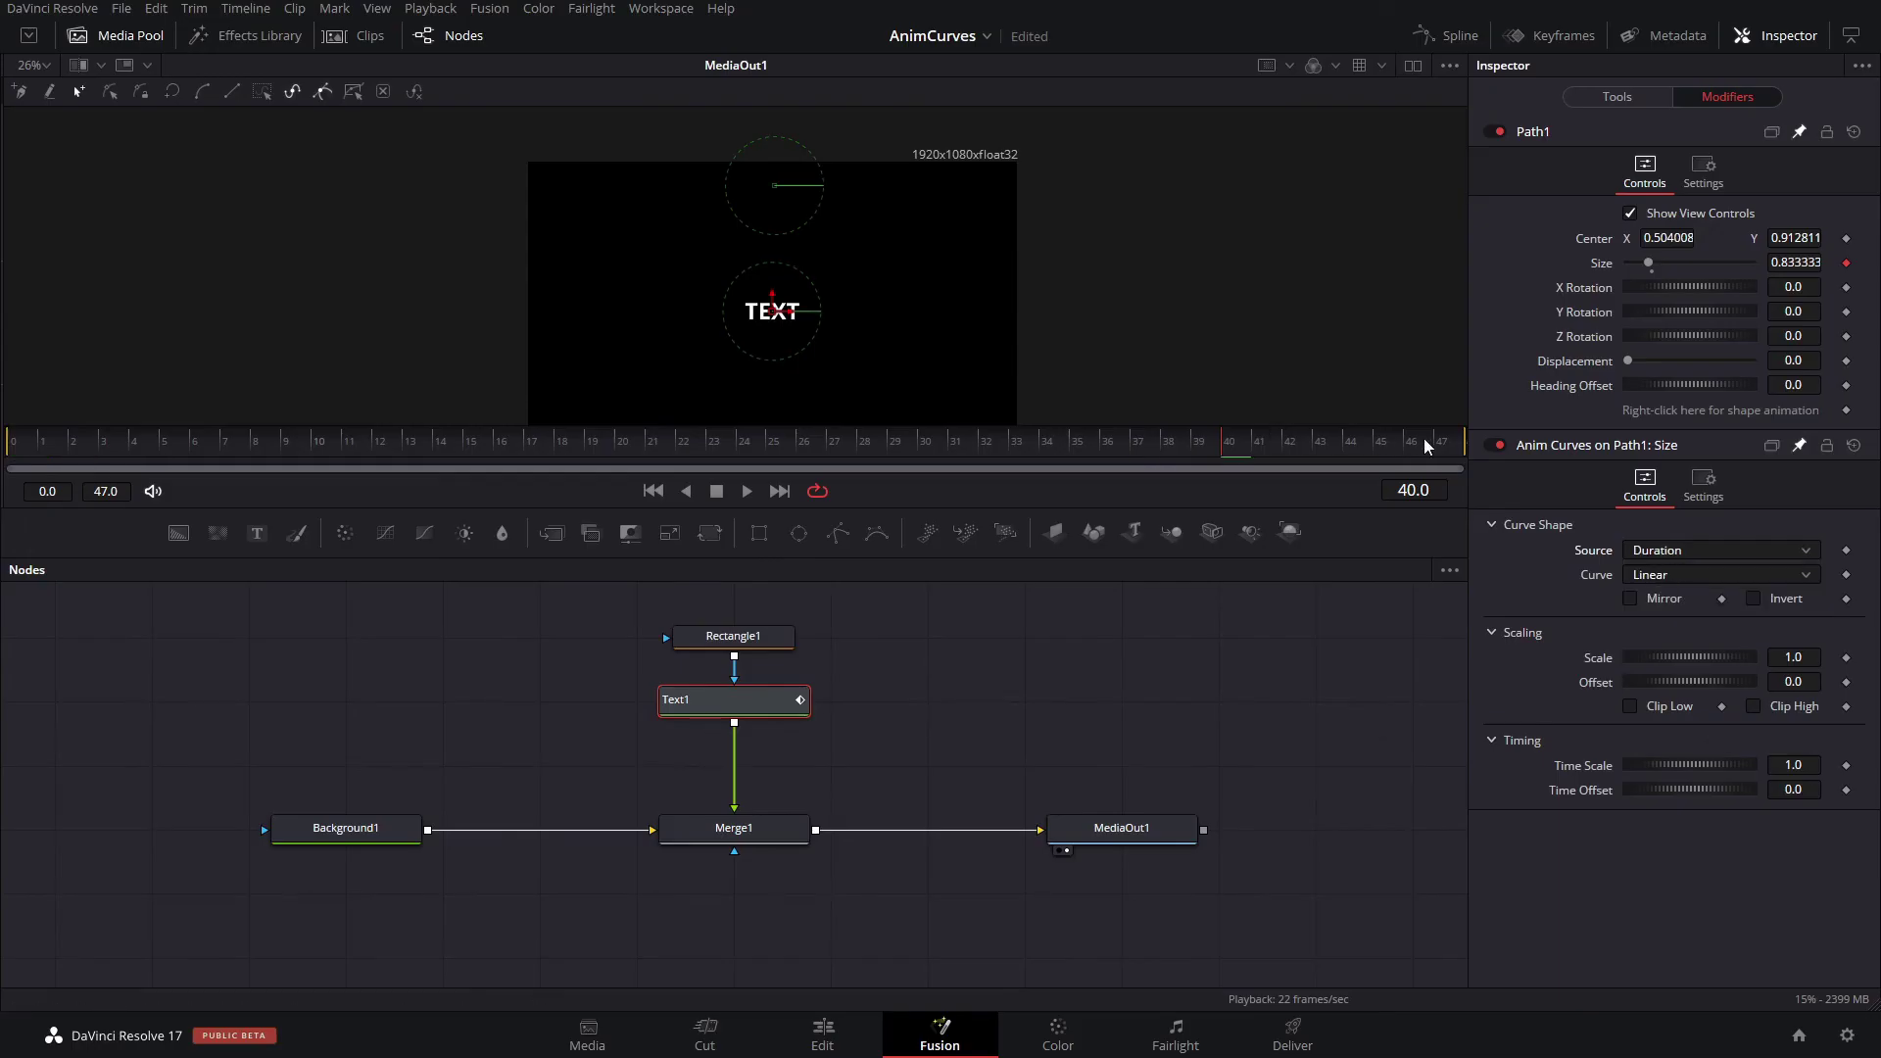
At frame 47, set the Curve of the Anim Curves on Text1's path Size to Easing.
drag(1425, 441, 1455, 447)
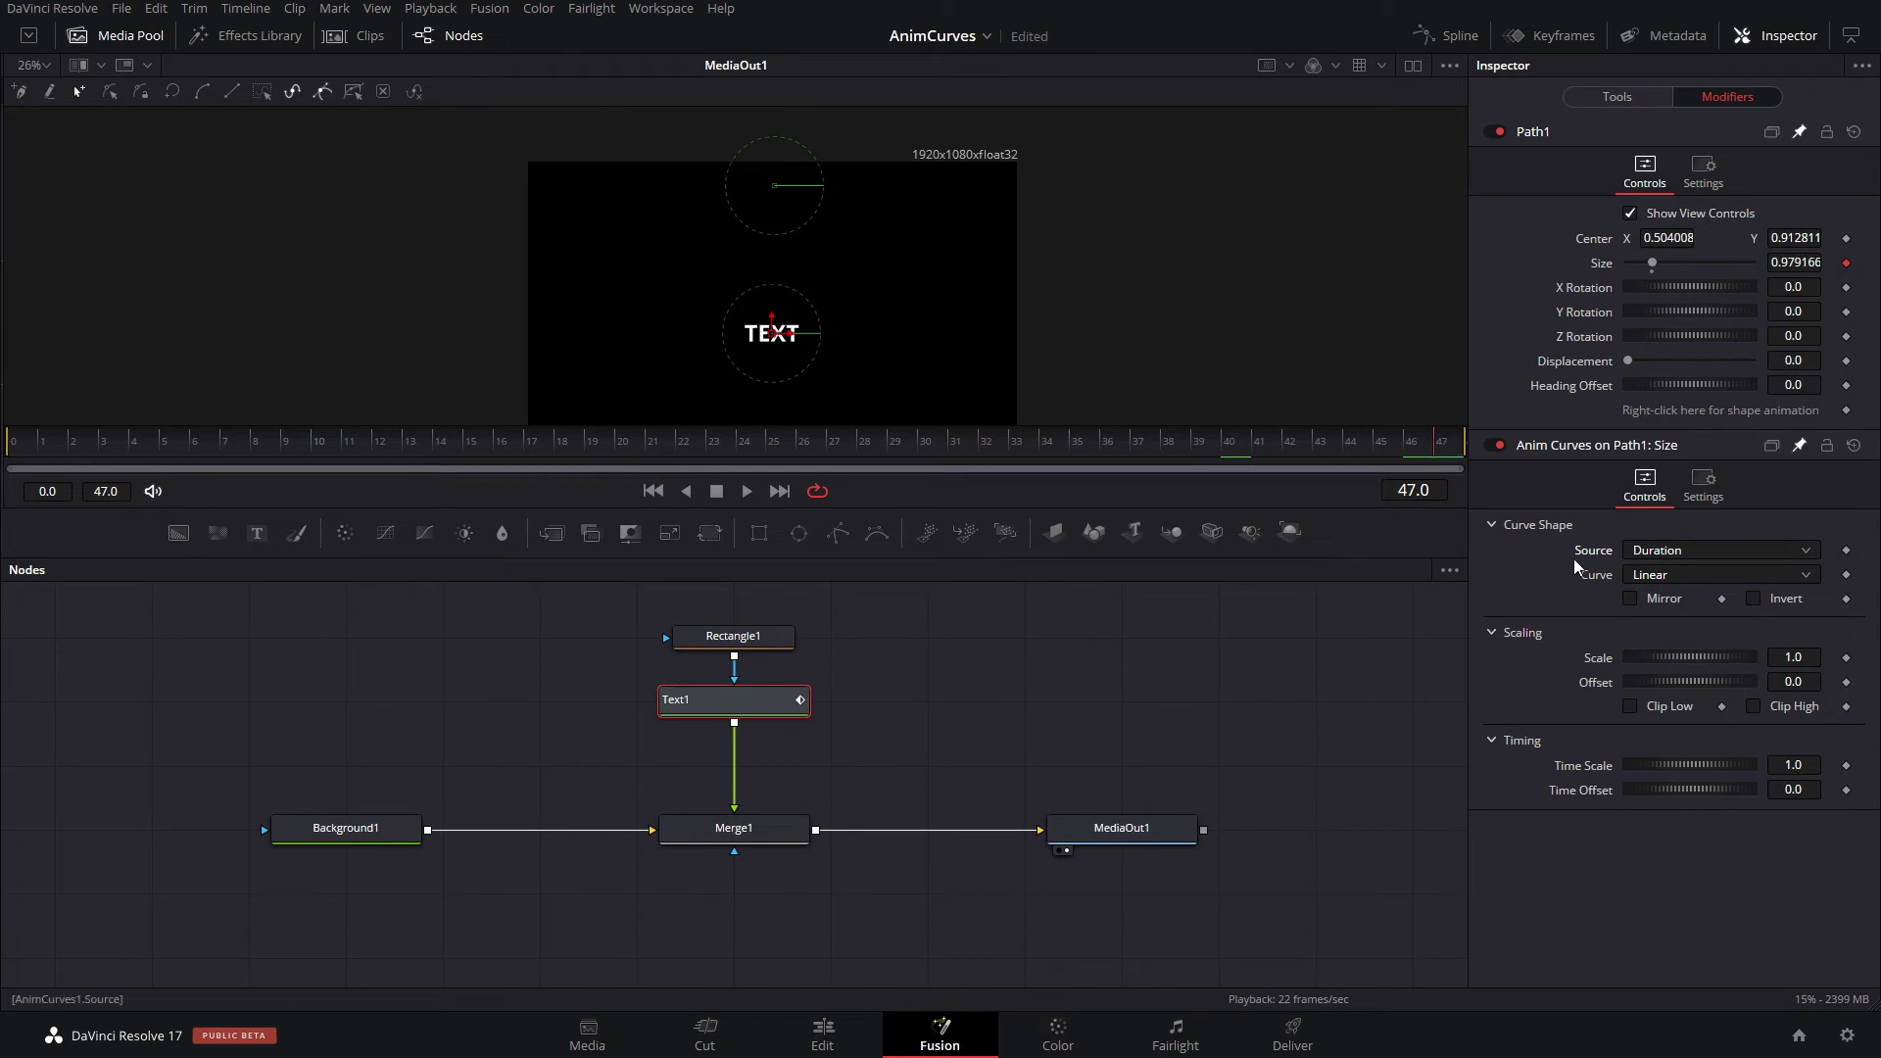
click(1666, 550)
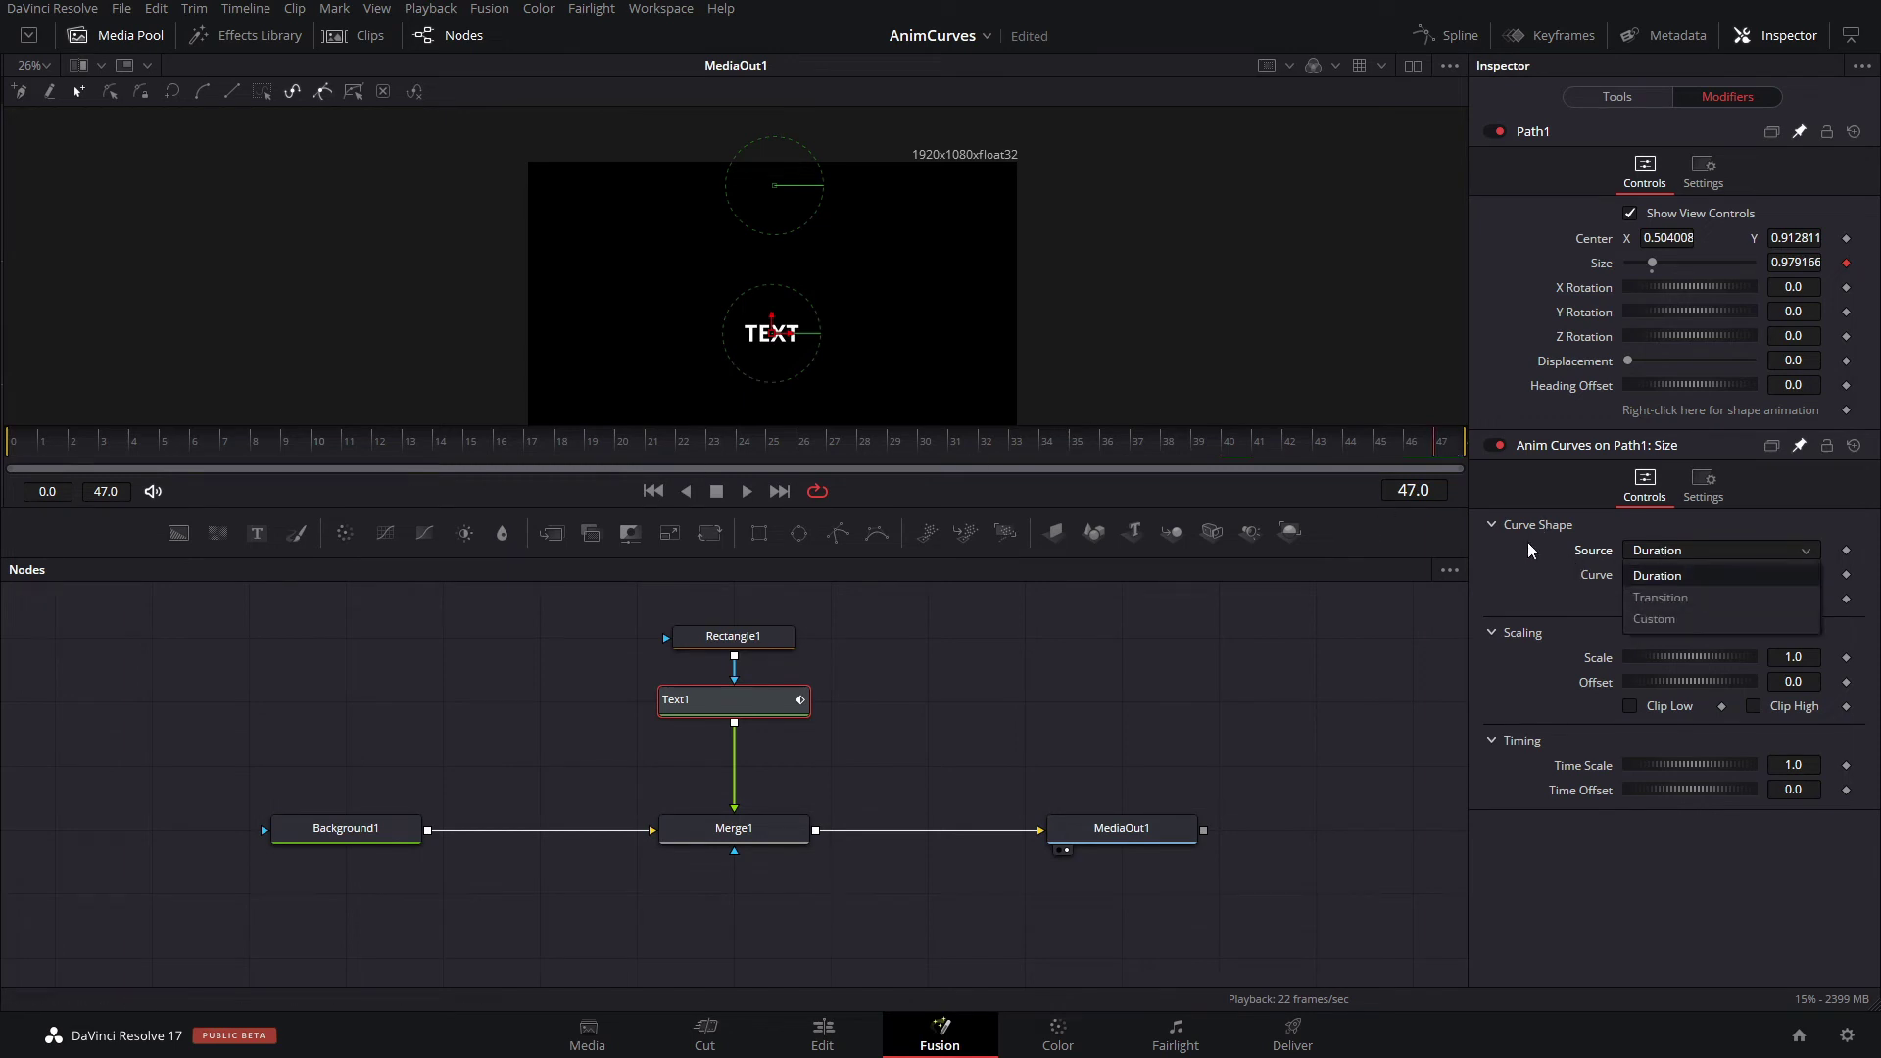
click(1580, 588)
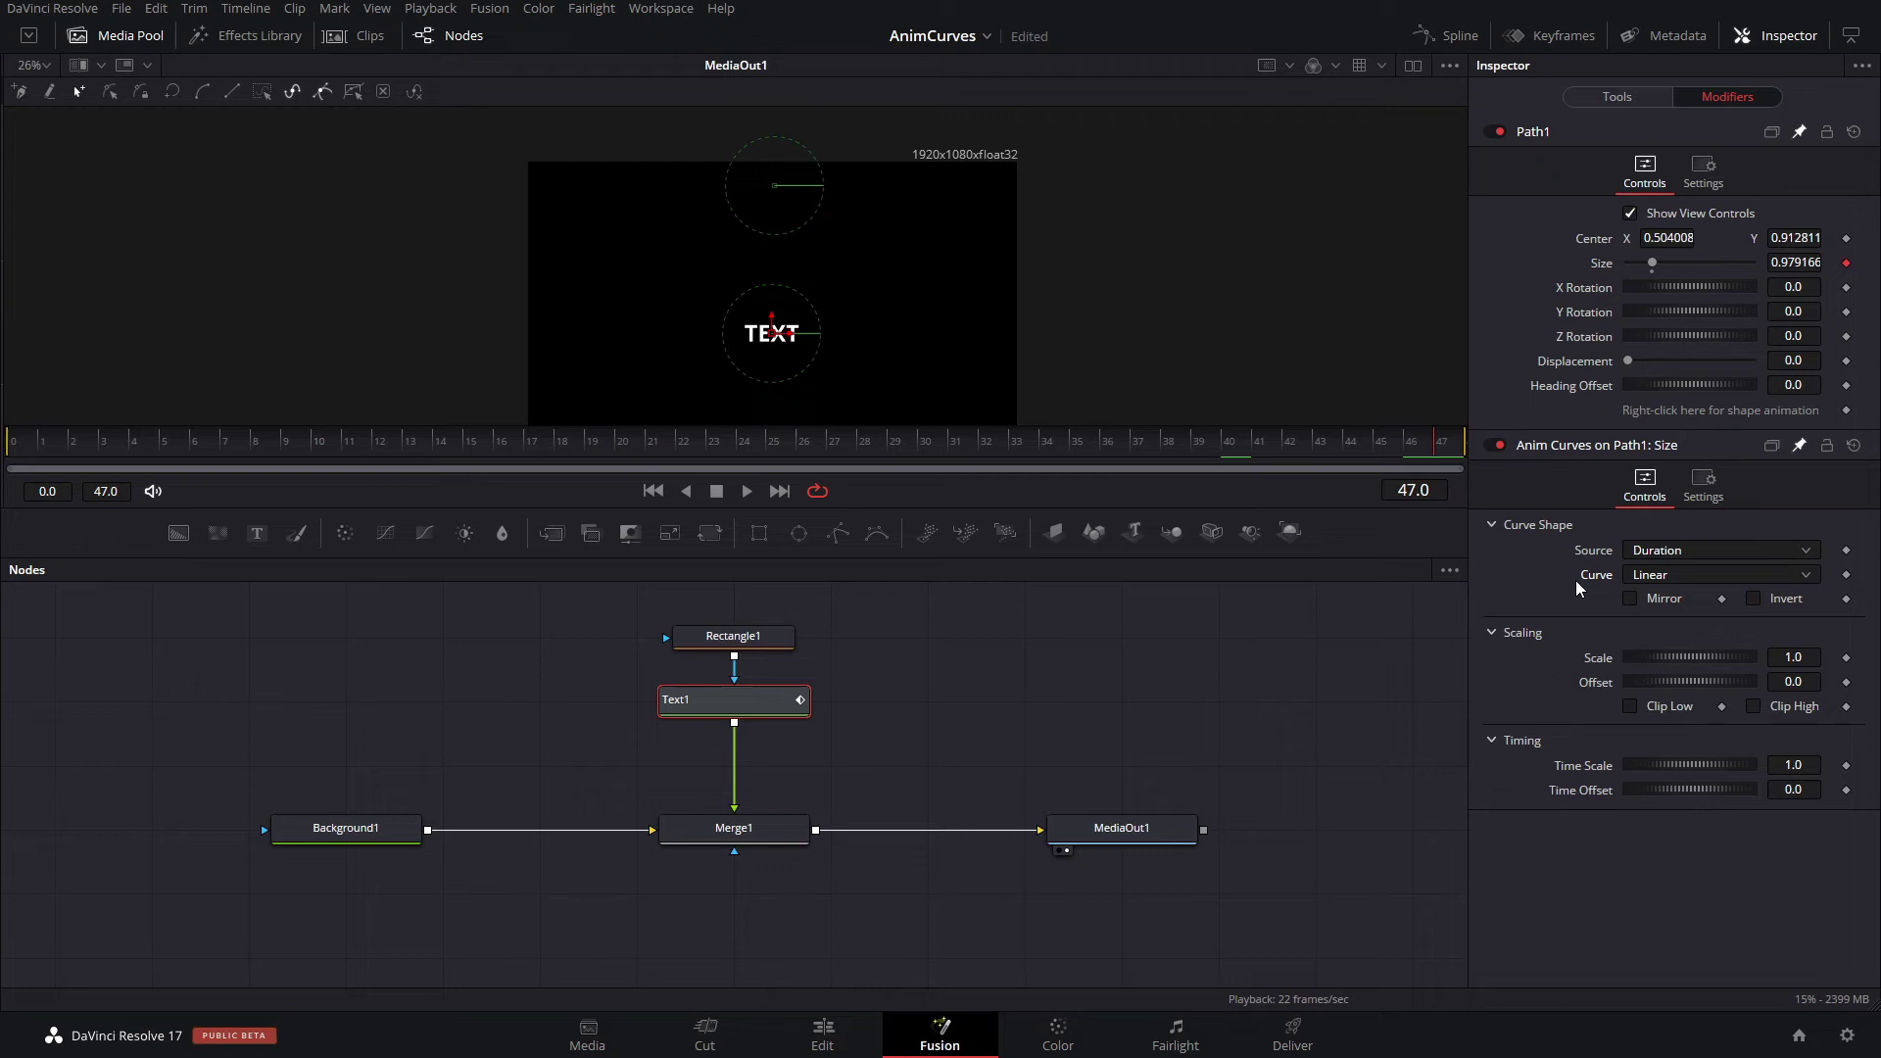
click(1674, 581)
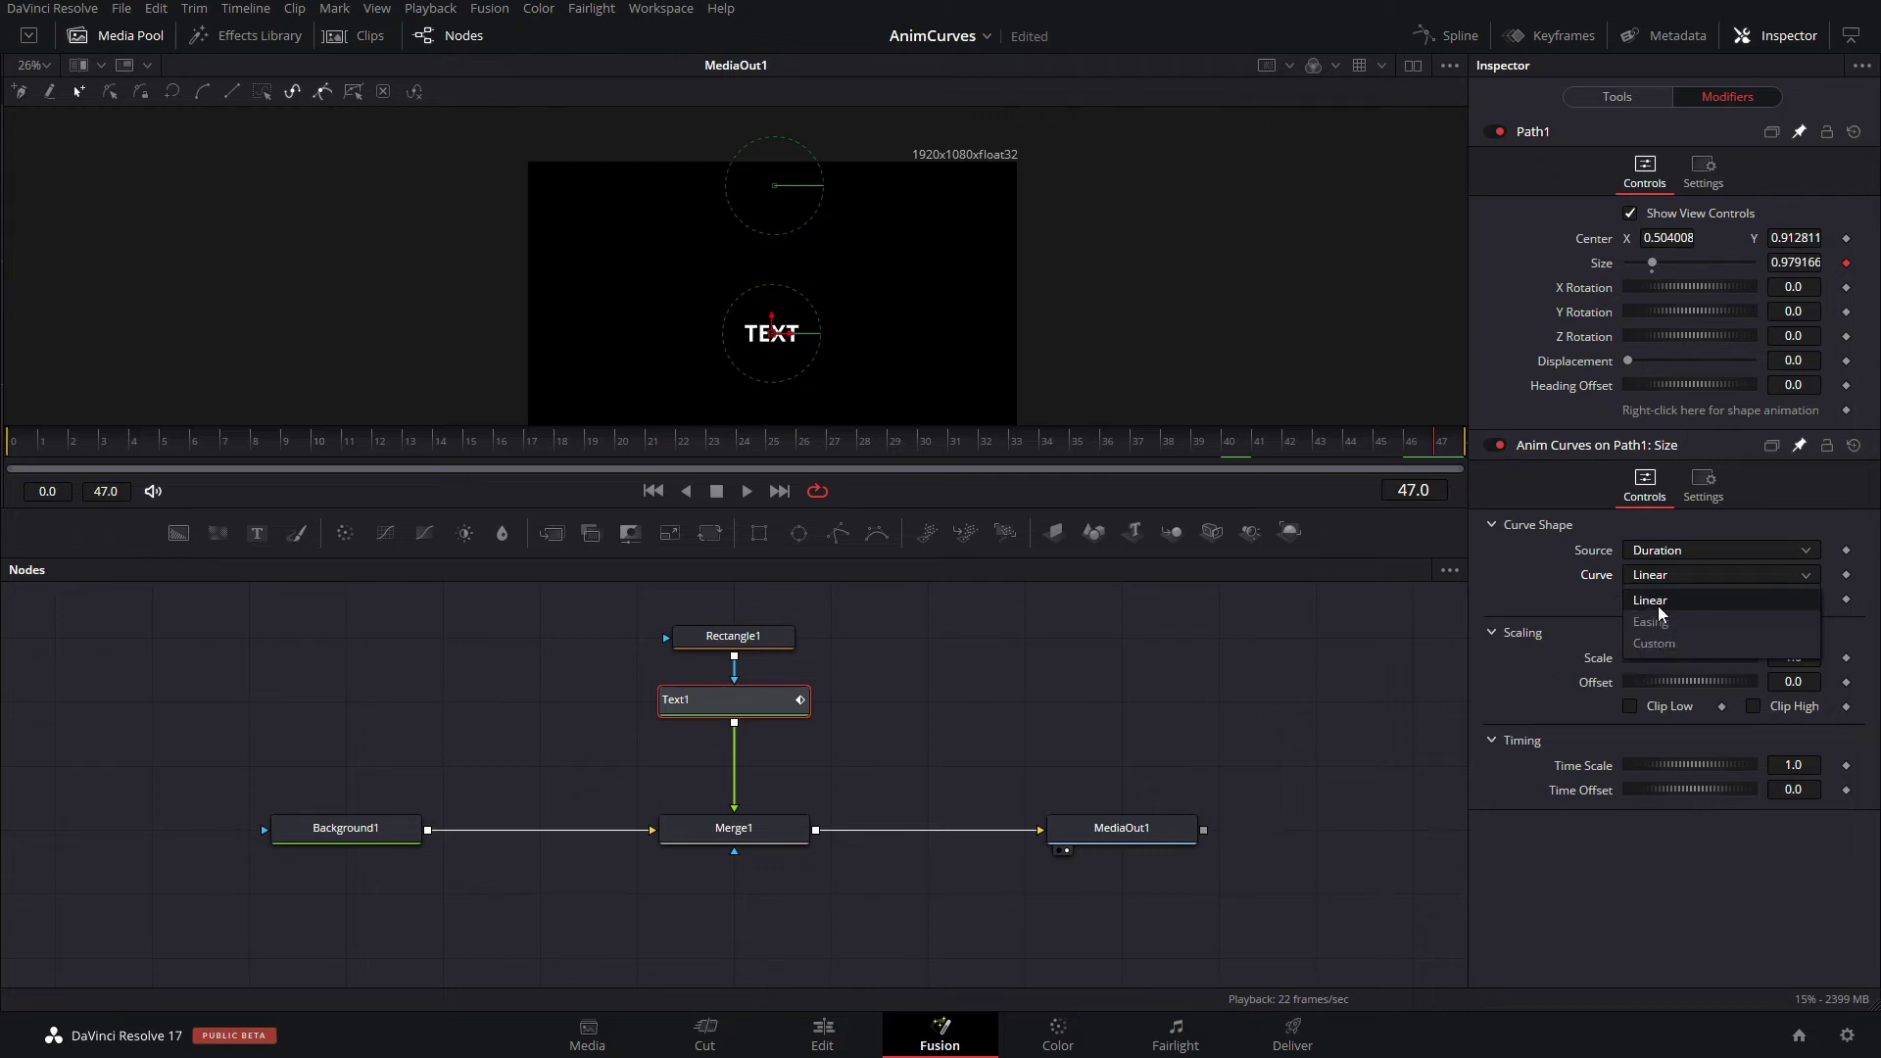
click(1659, 622)
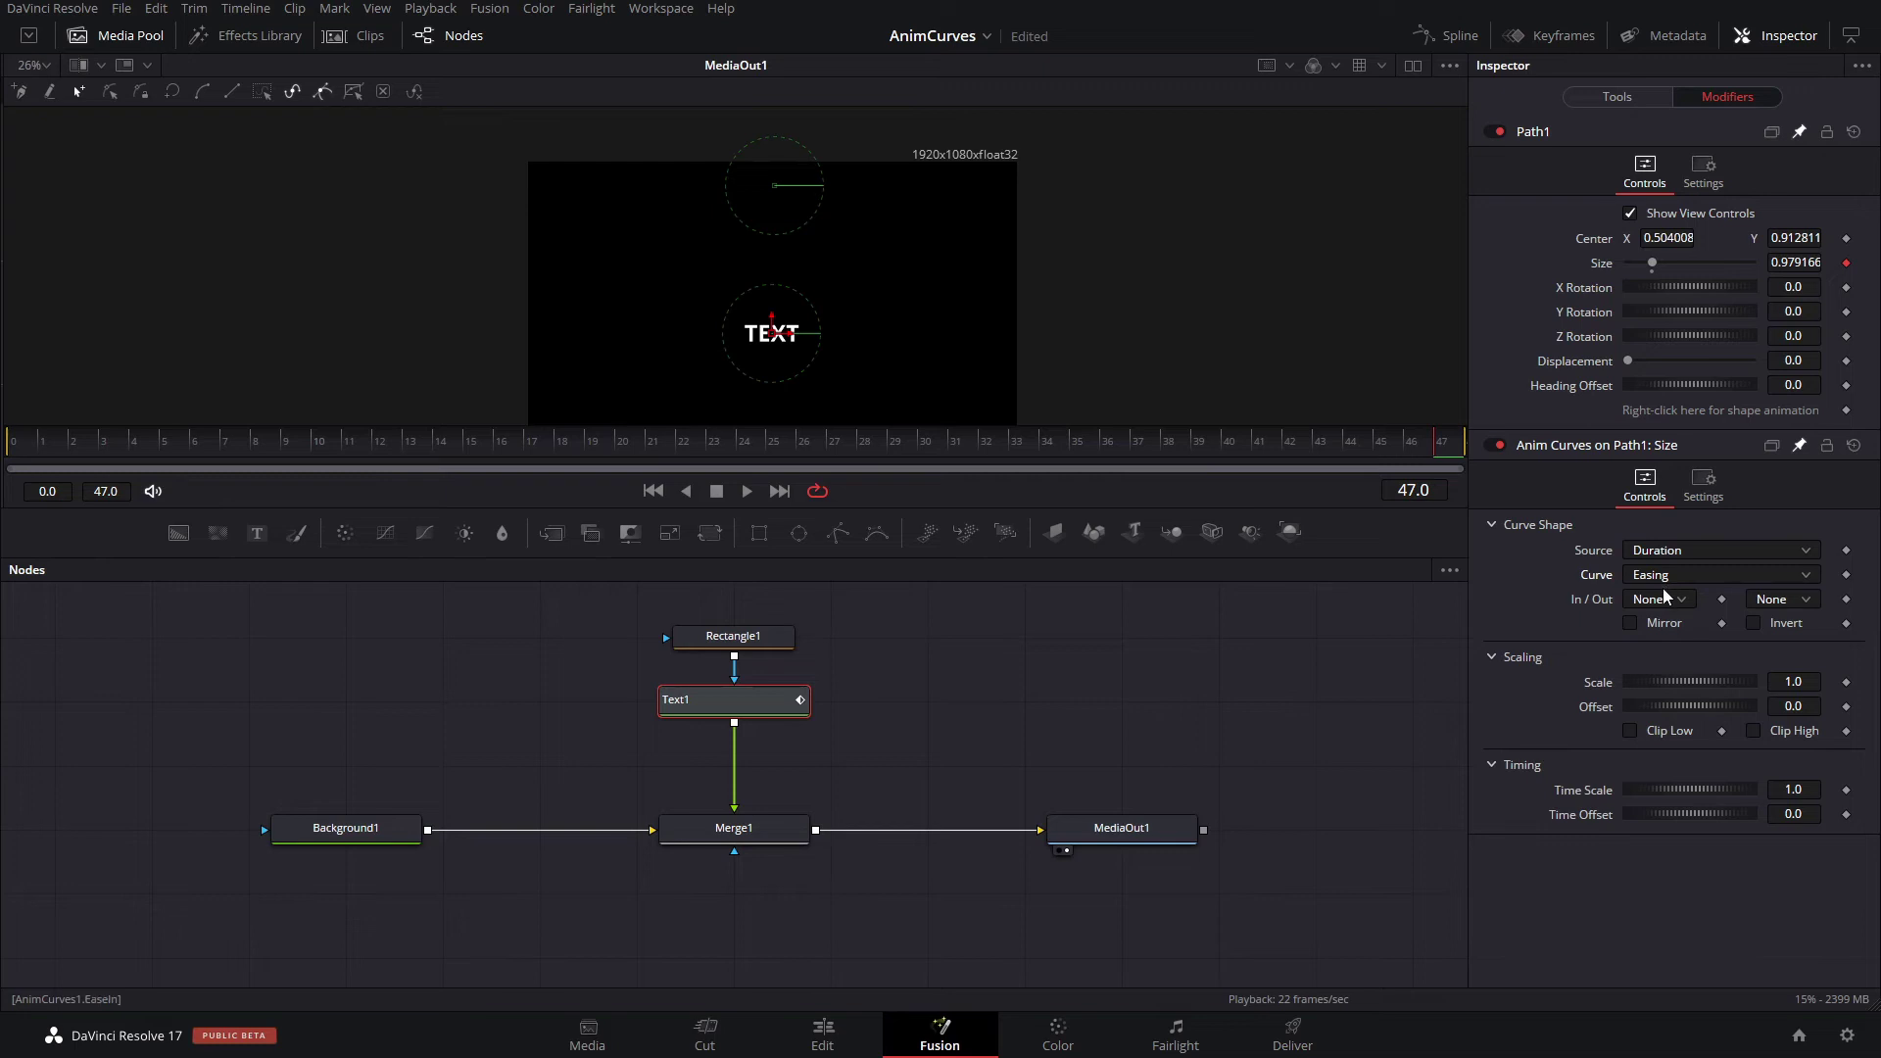
Open the Spline editor and display Text1's animation curves in its graph.
click(1663, 596)
click(1662, 602)
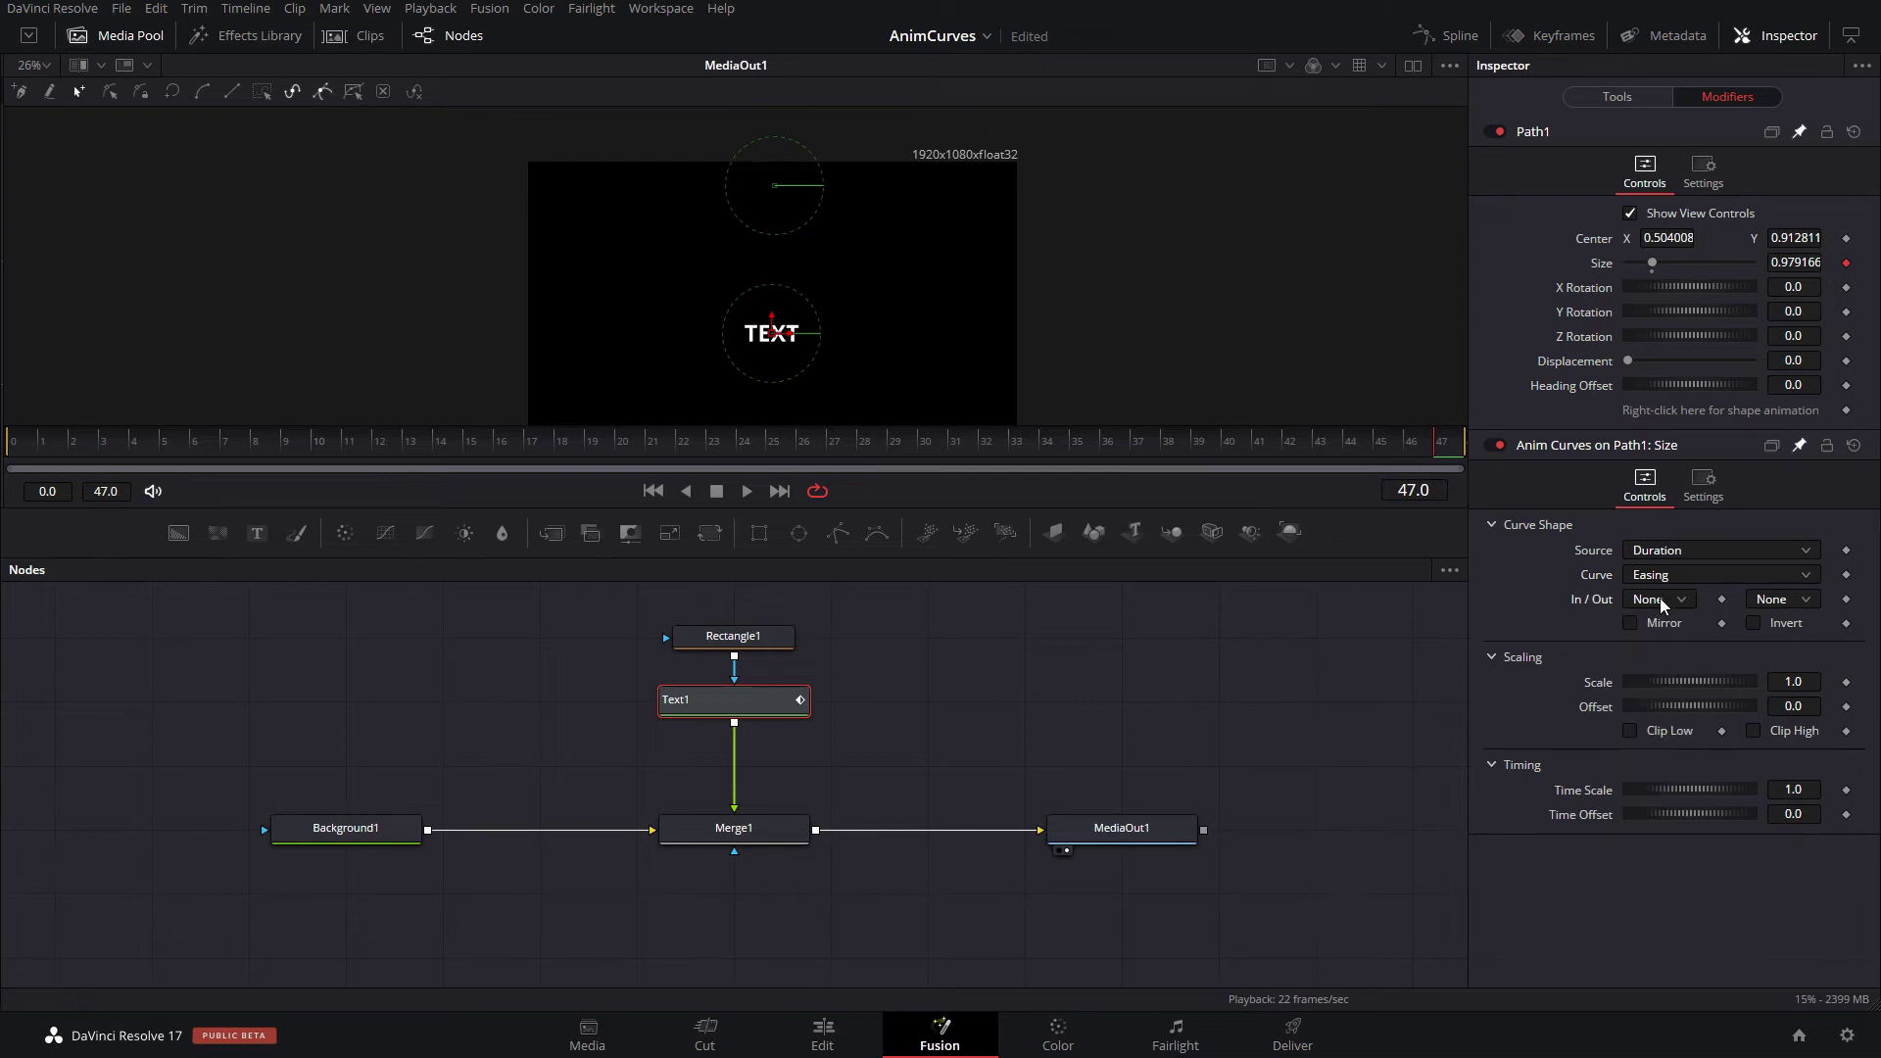
click(1465, 39)
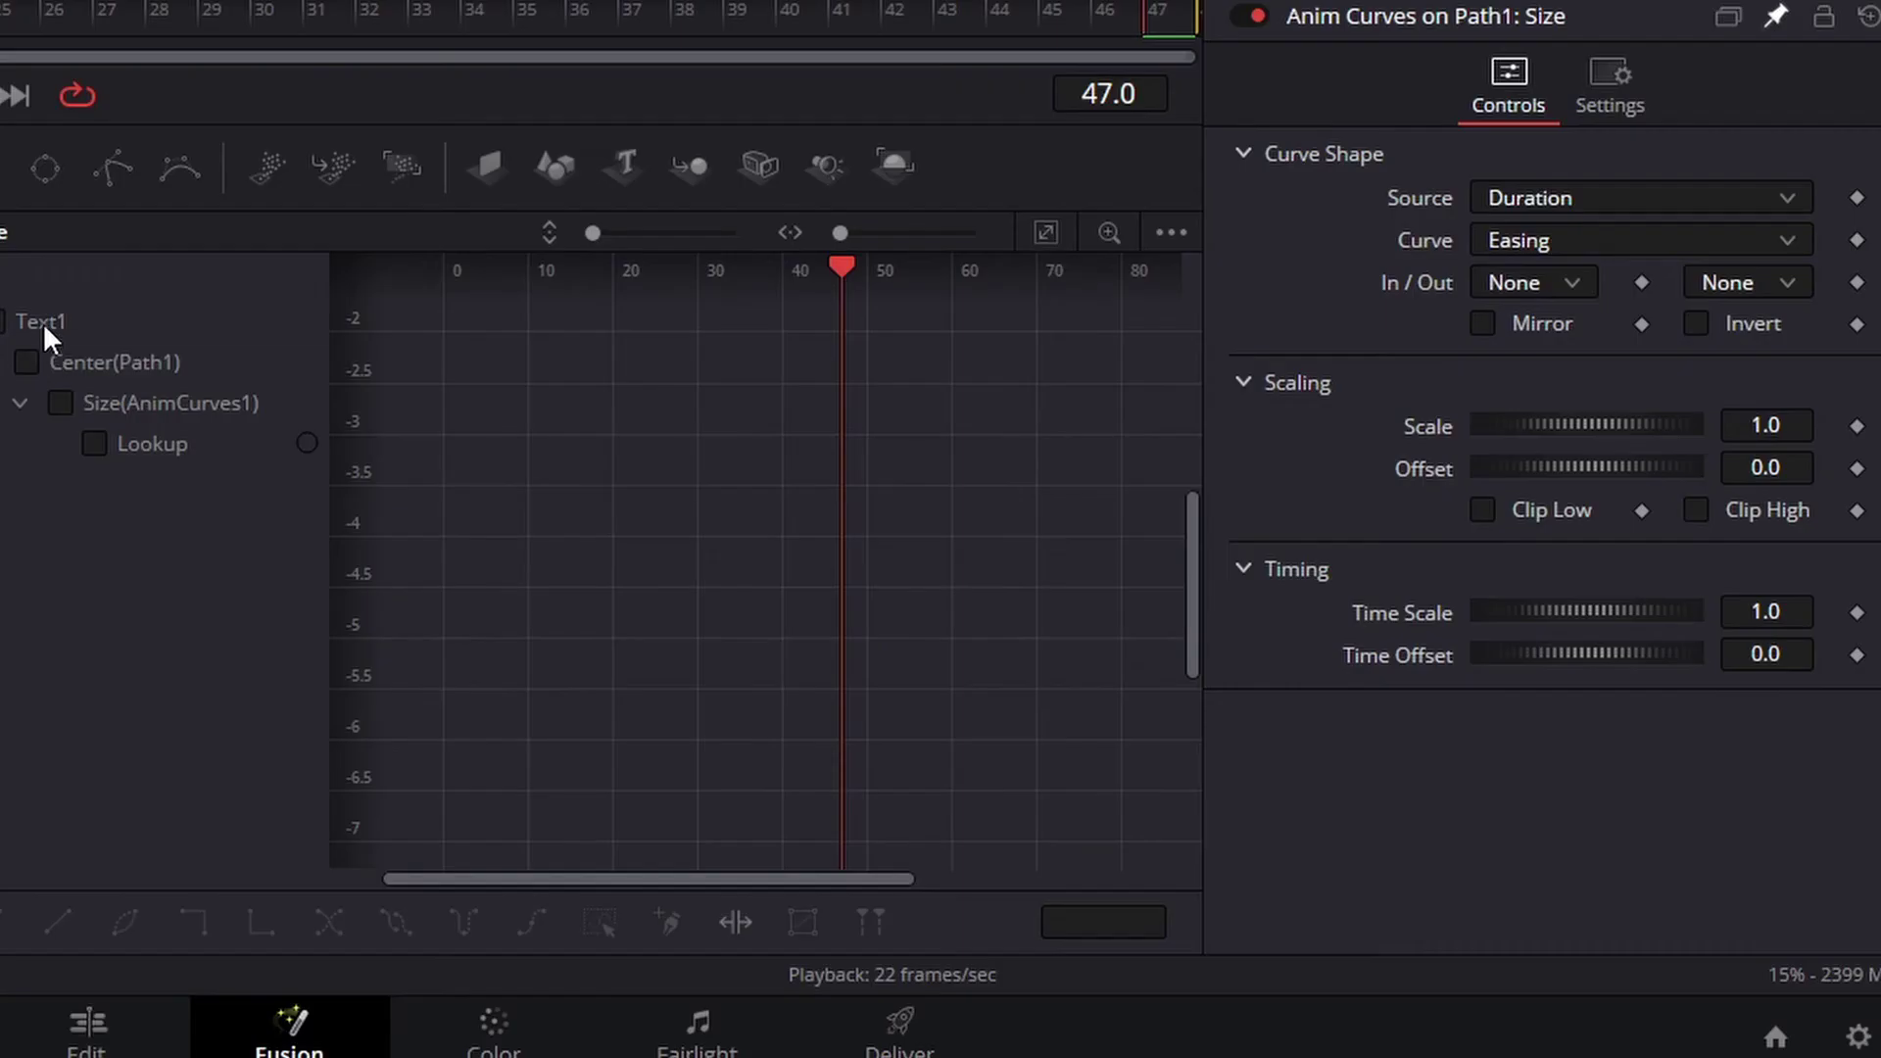
click(43, 322)
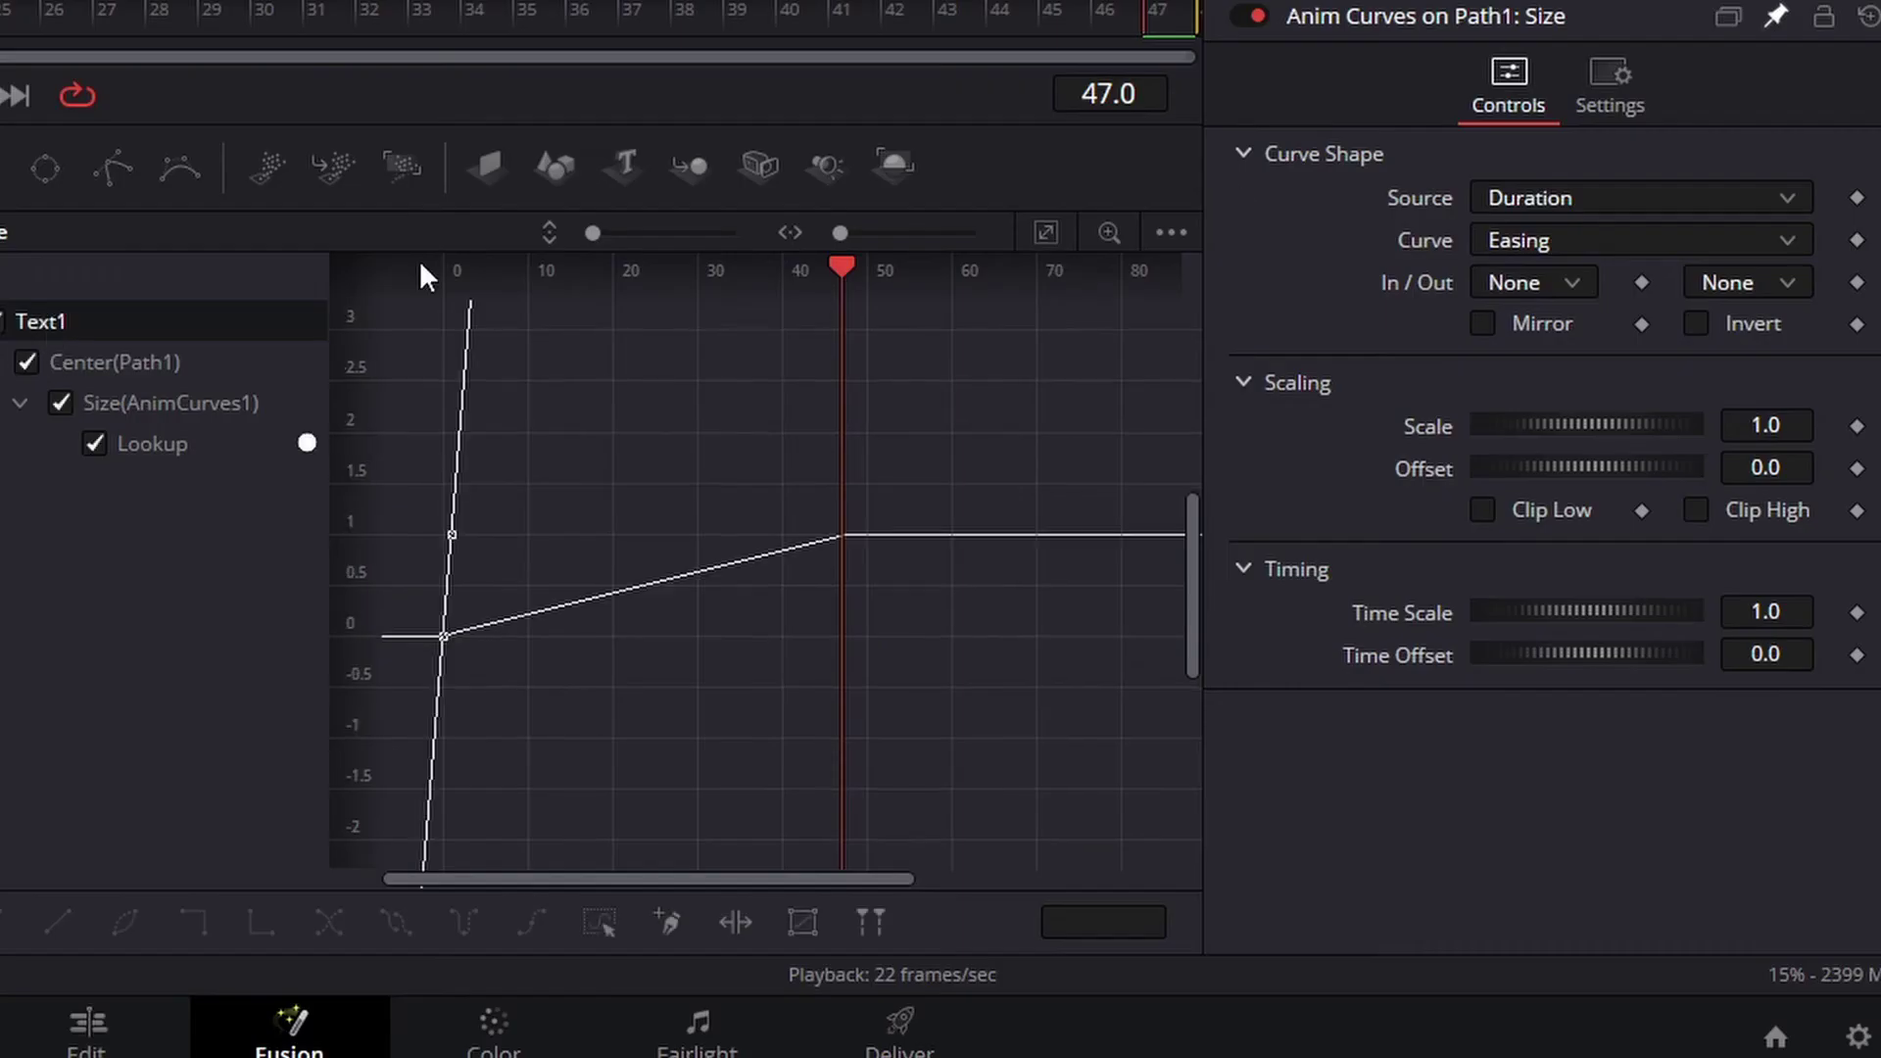
Try Sine and Quart as the ease-in of the Size curve, comparing the spline shapes, and set it back to None.
click(1531, 280)
click(1536, 377)
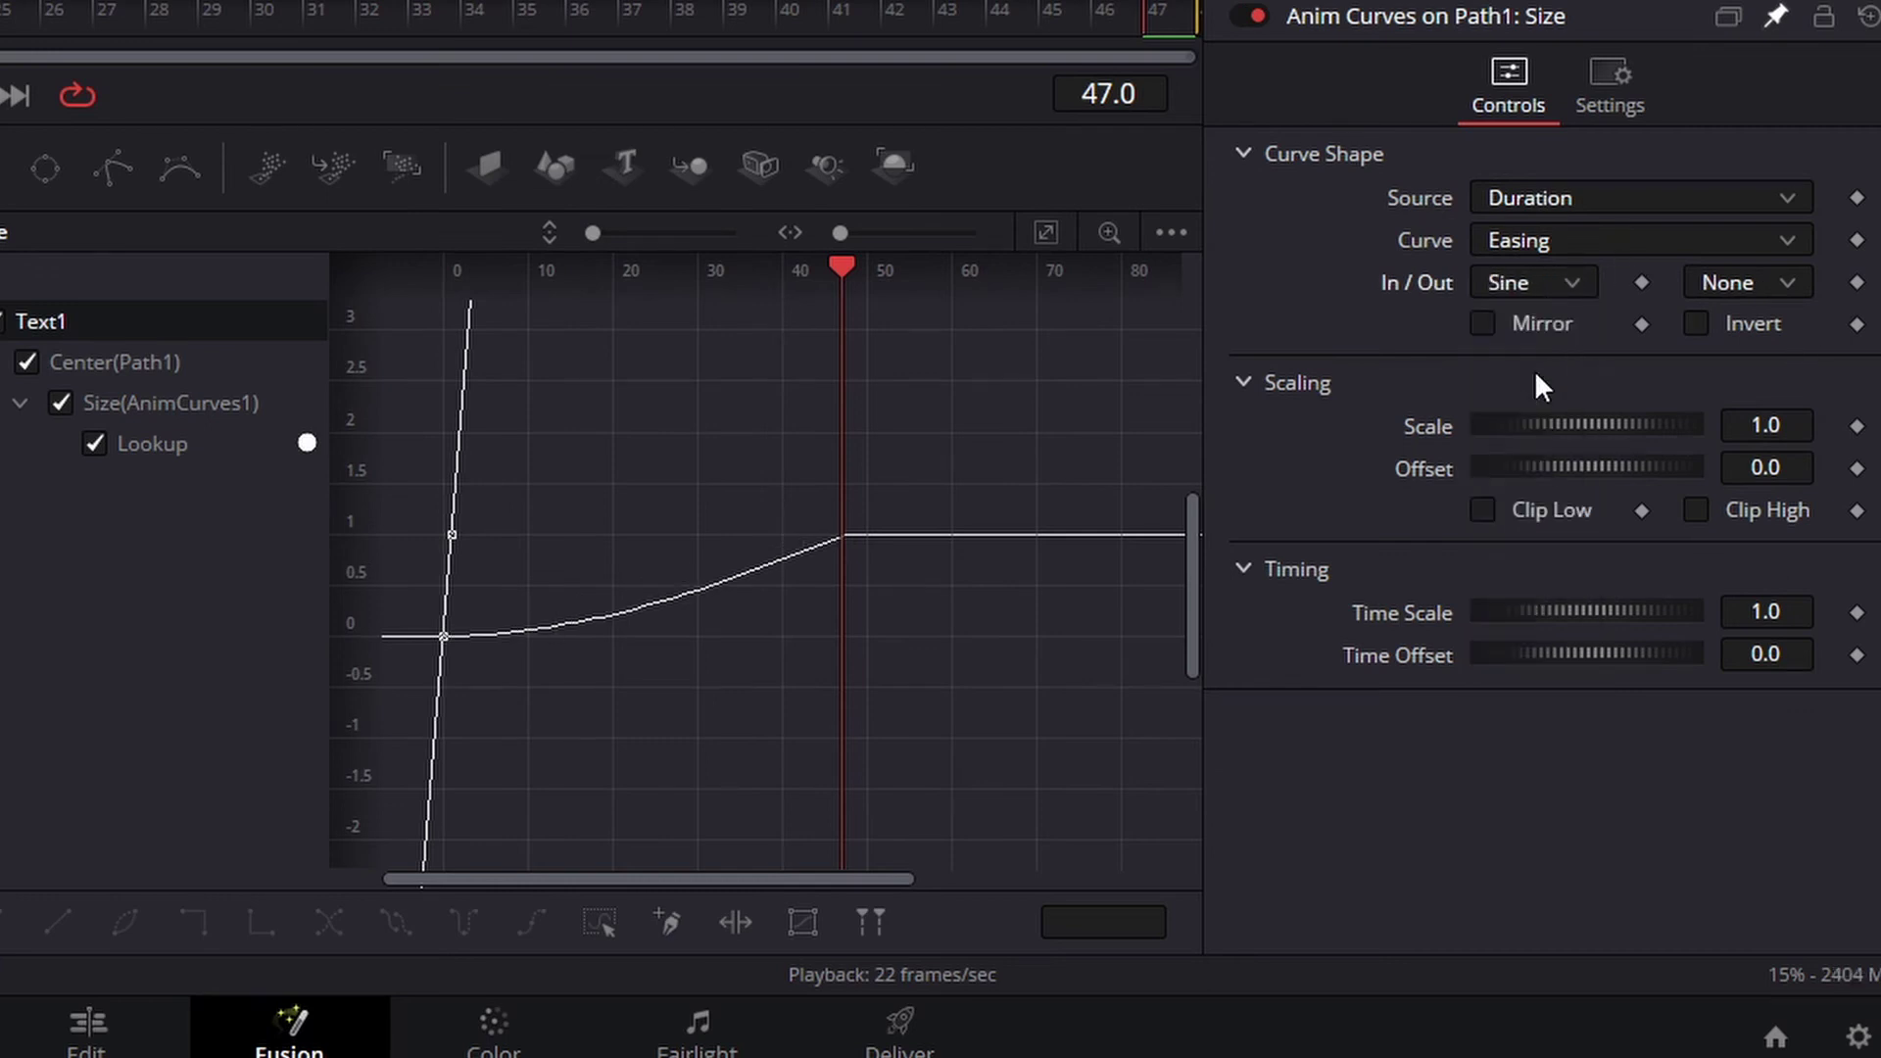
click(1550, 279)
click(1558, 475)
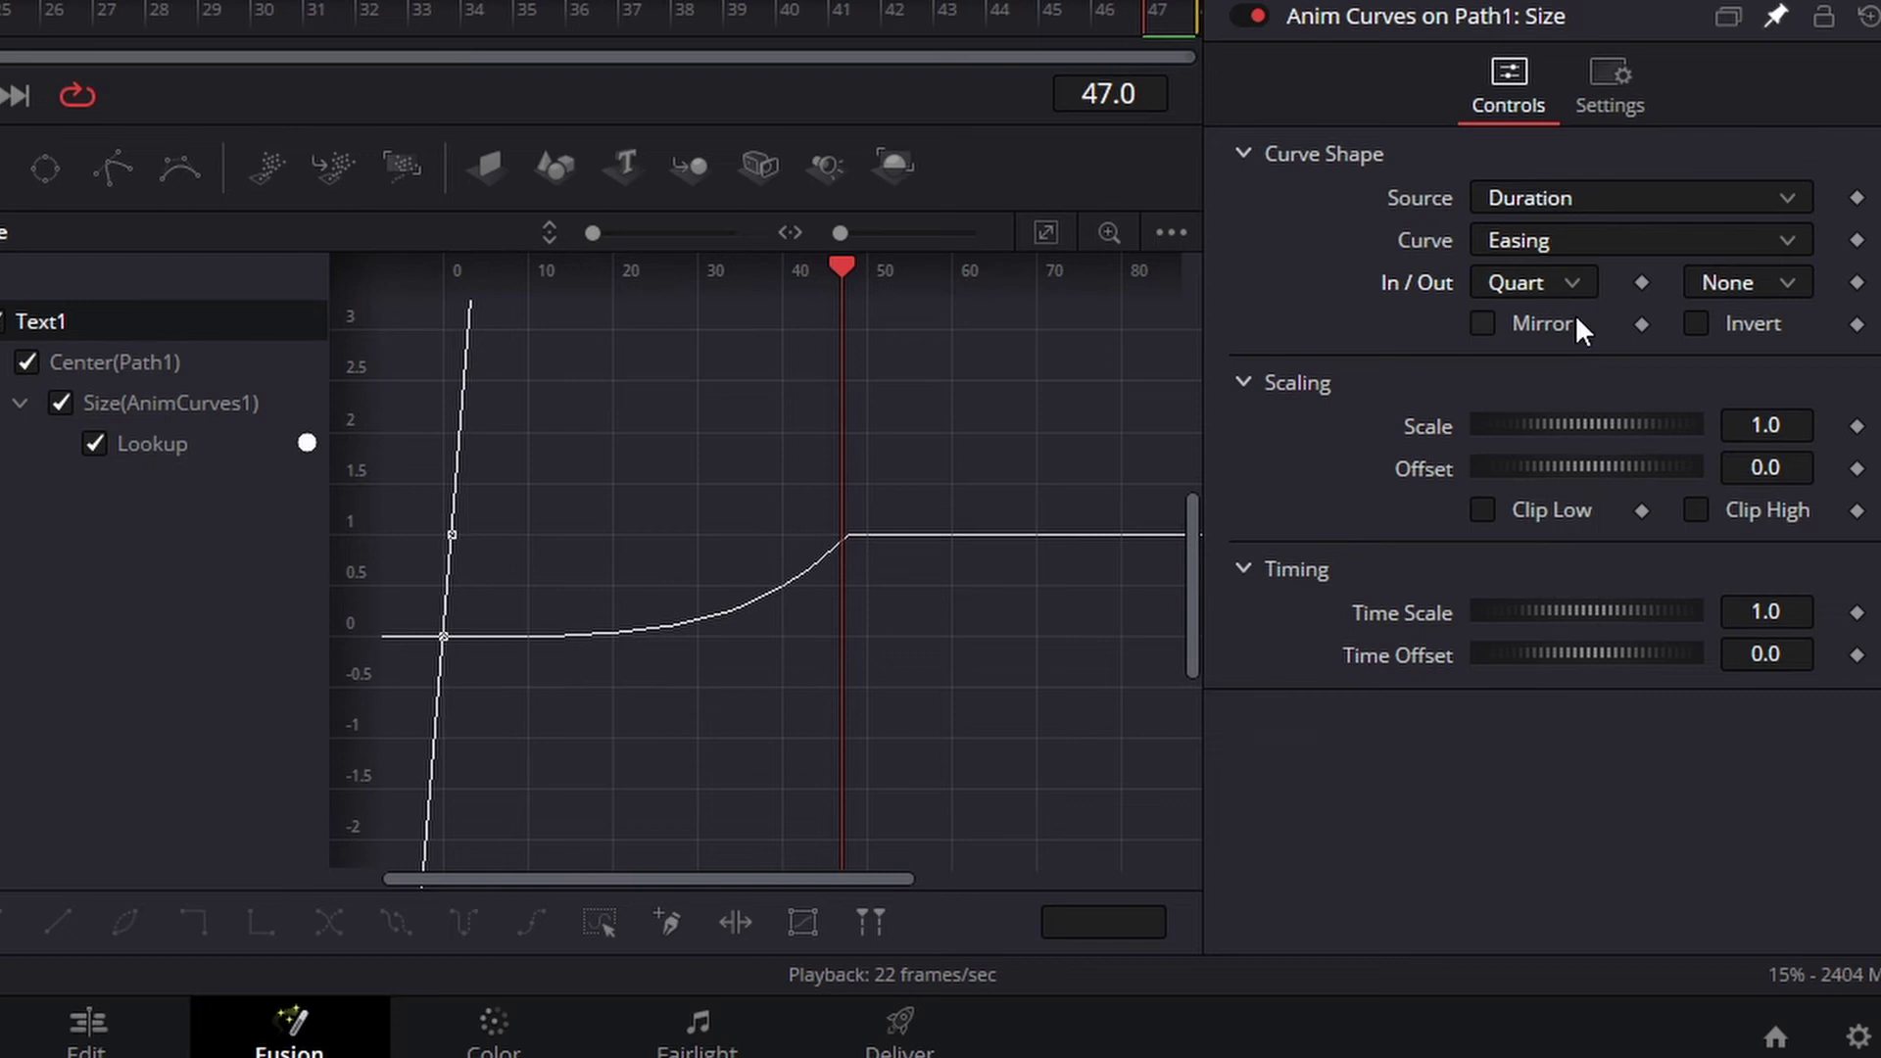
click(1576, 277)
click(1548, 325)
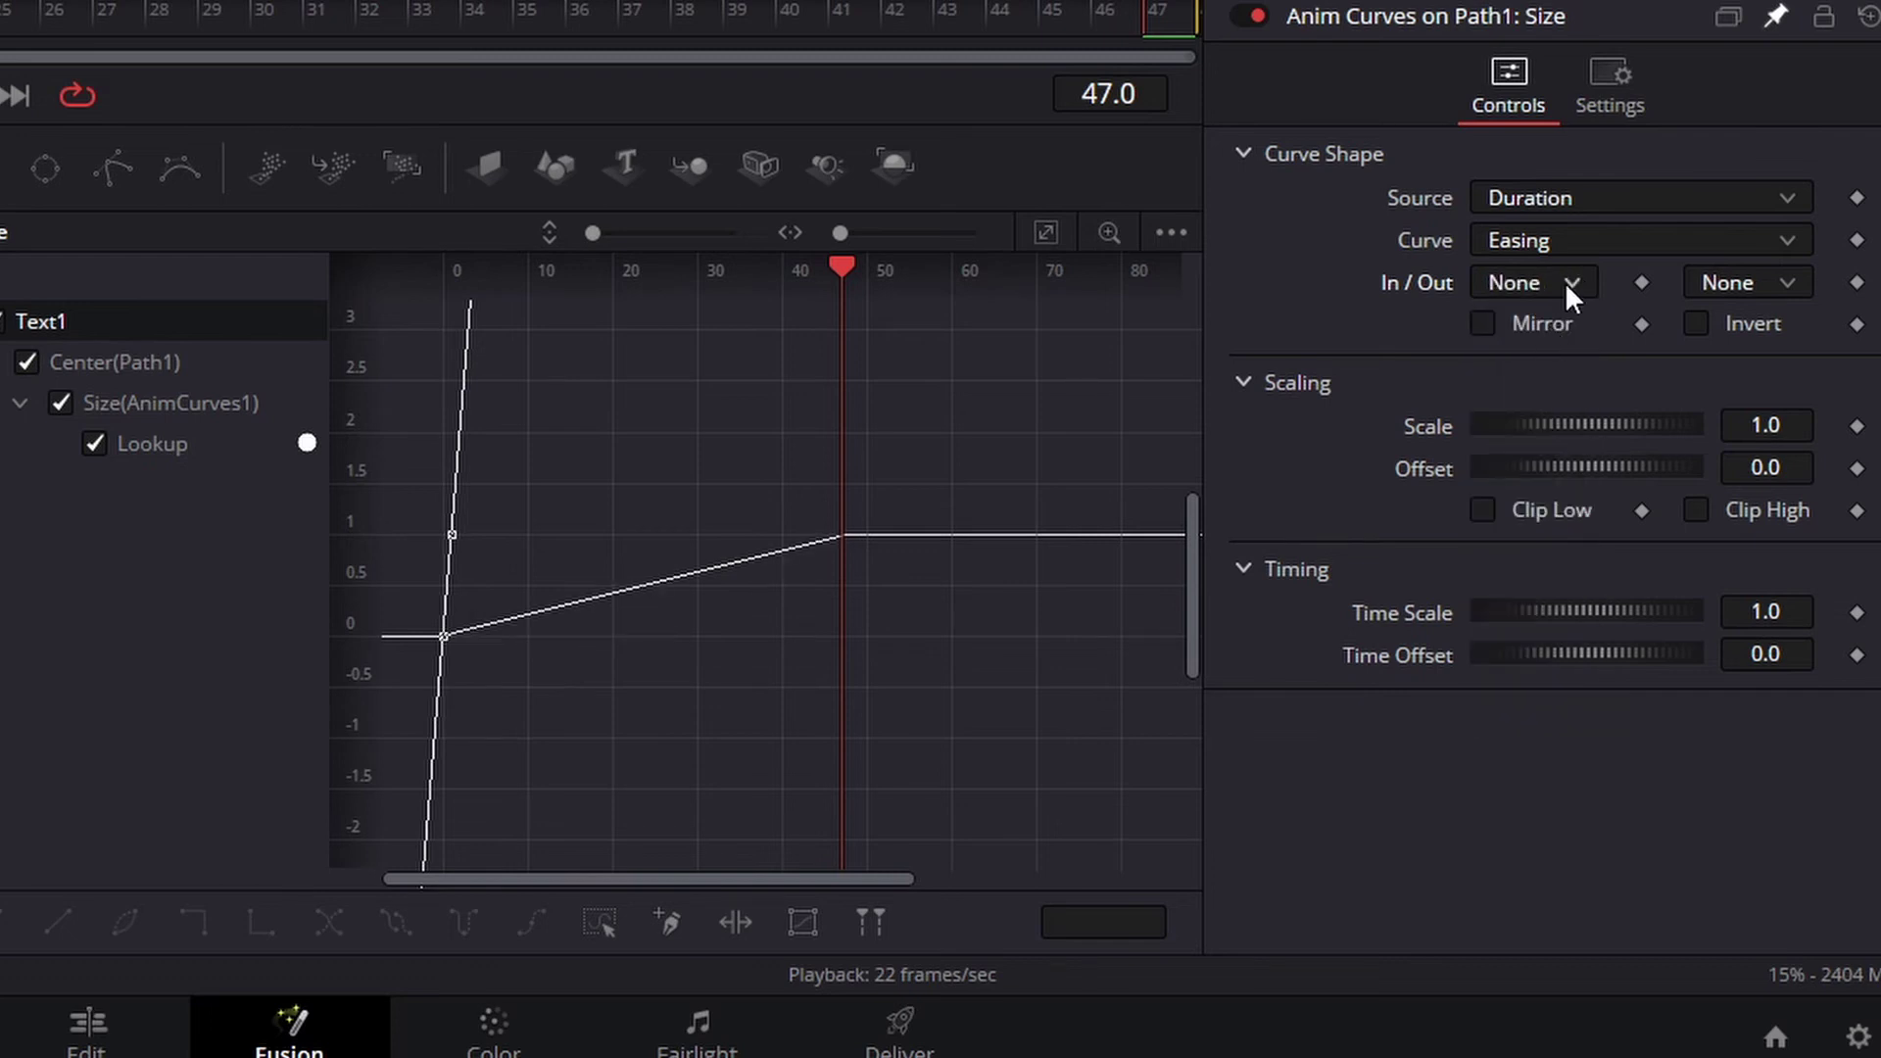
Set the ease-in of the Size curve to Sine and close the Spline editor.
click(1566, 280)
click(1558, 362)
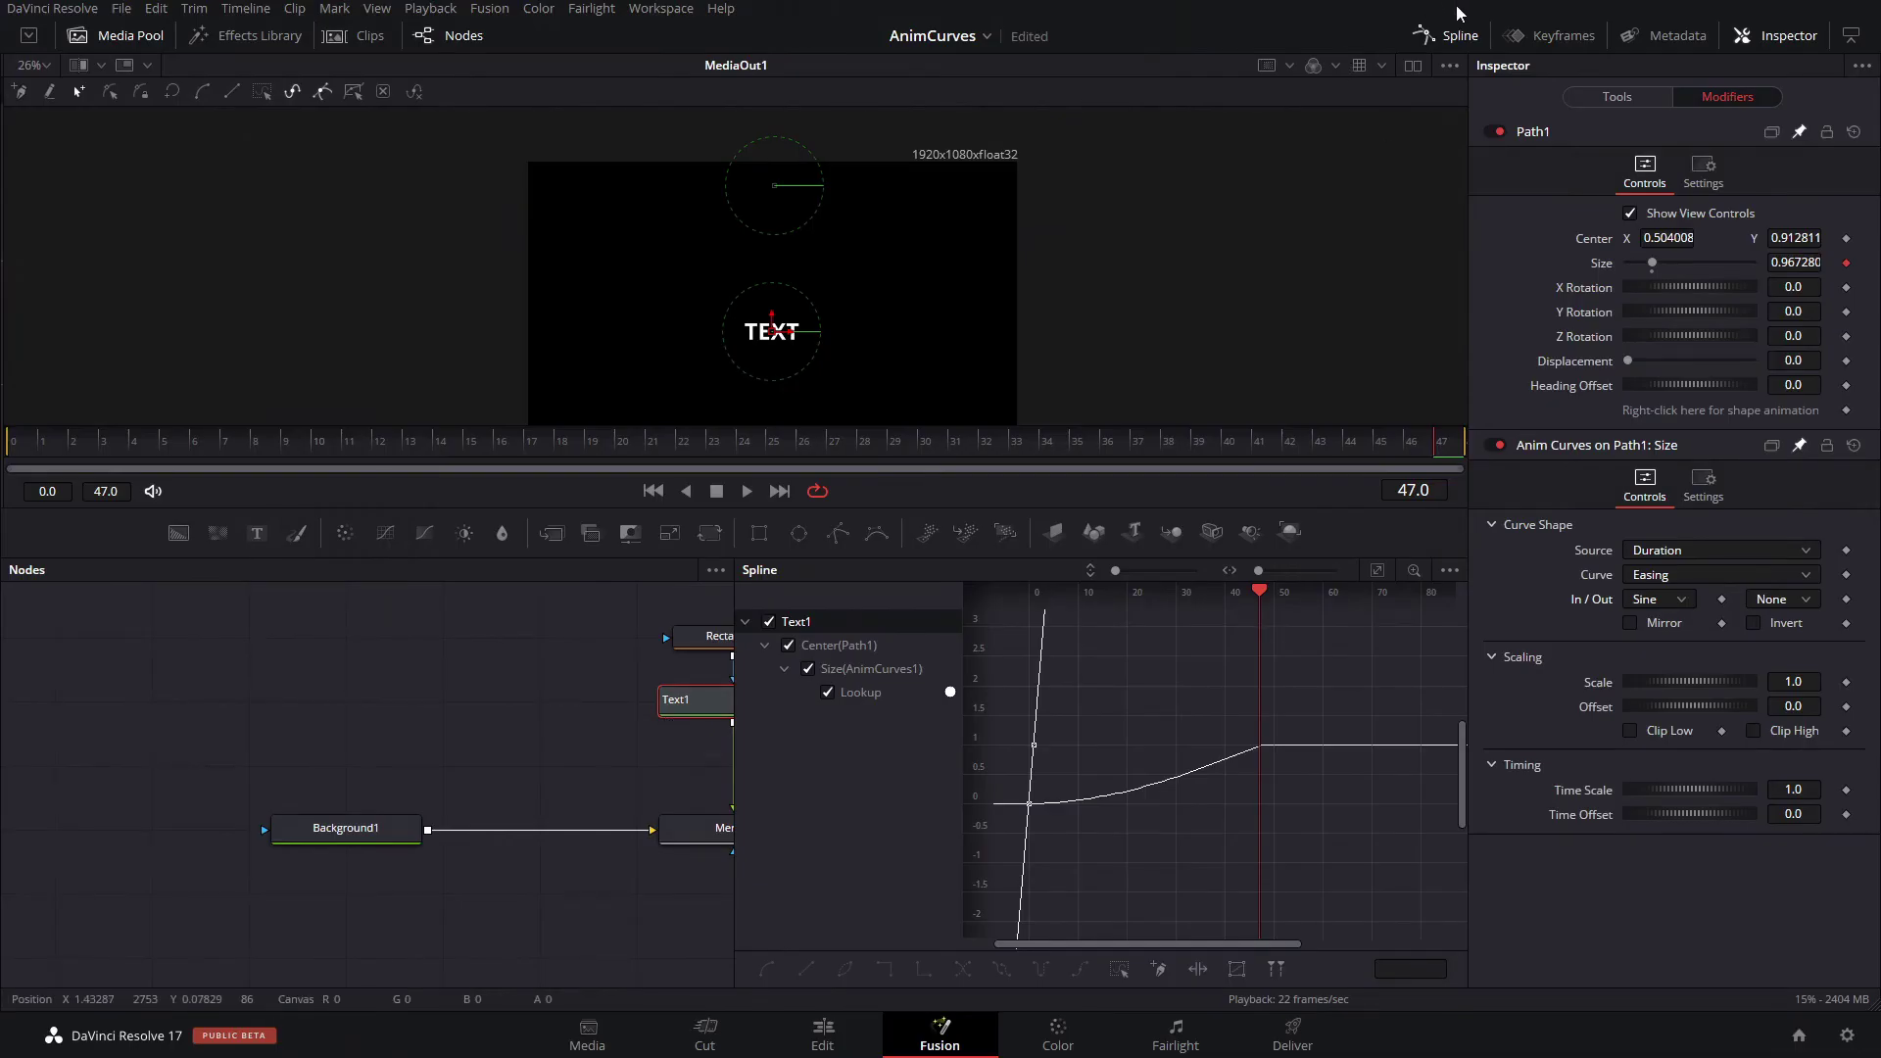
click(1426, 37)
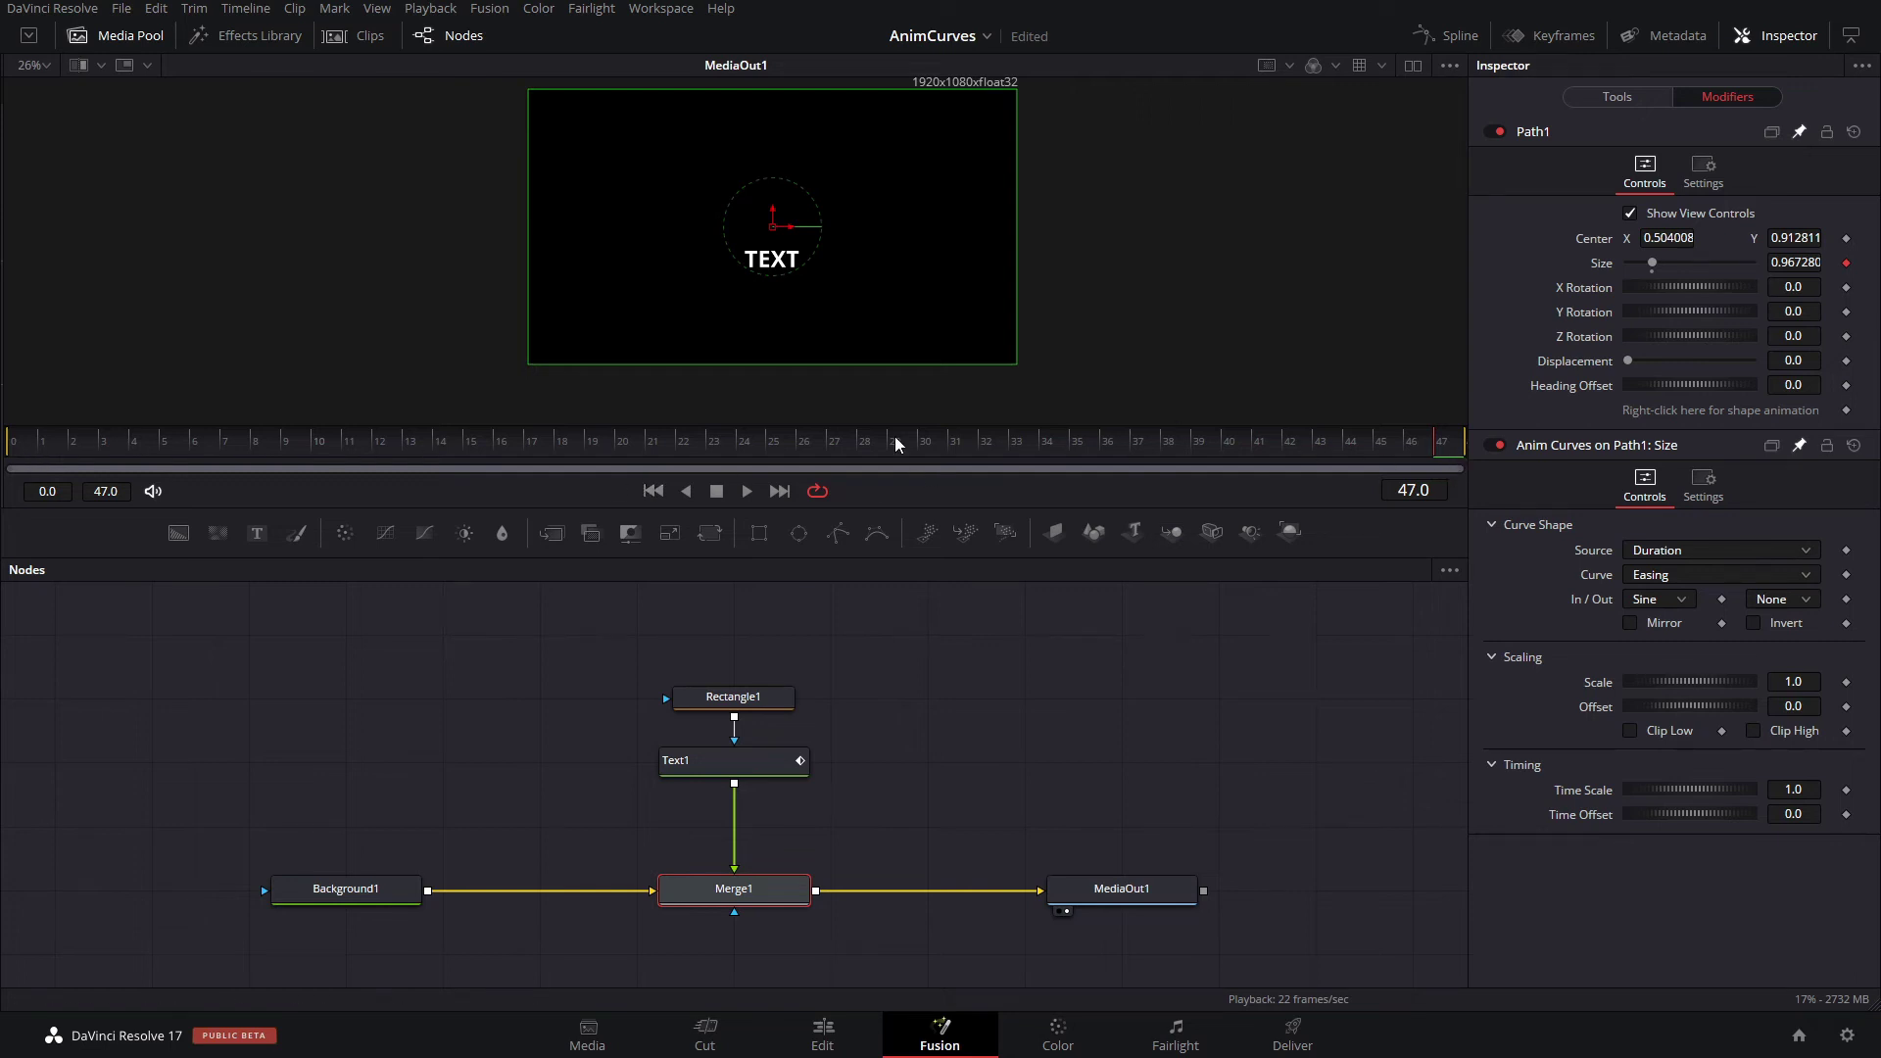
Scrub to frame 25 to check the eased text motion and review the Source setting.
click(742, 450)
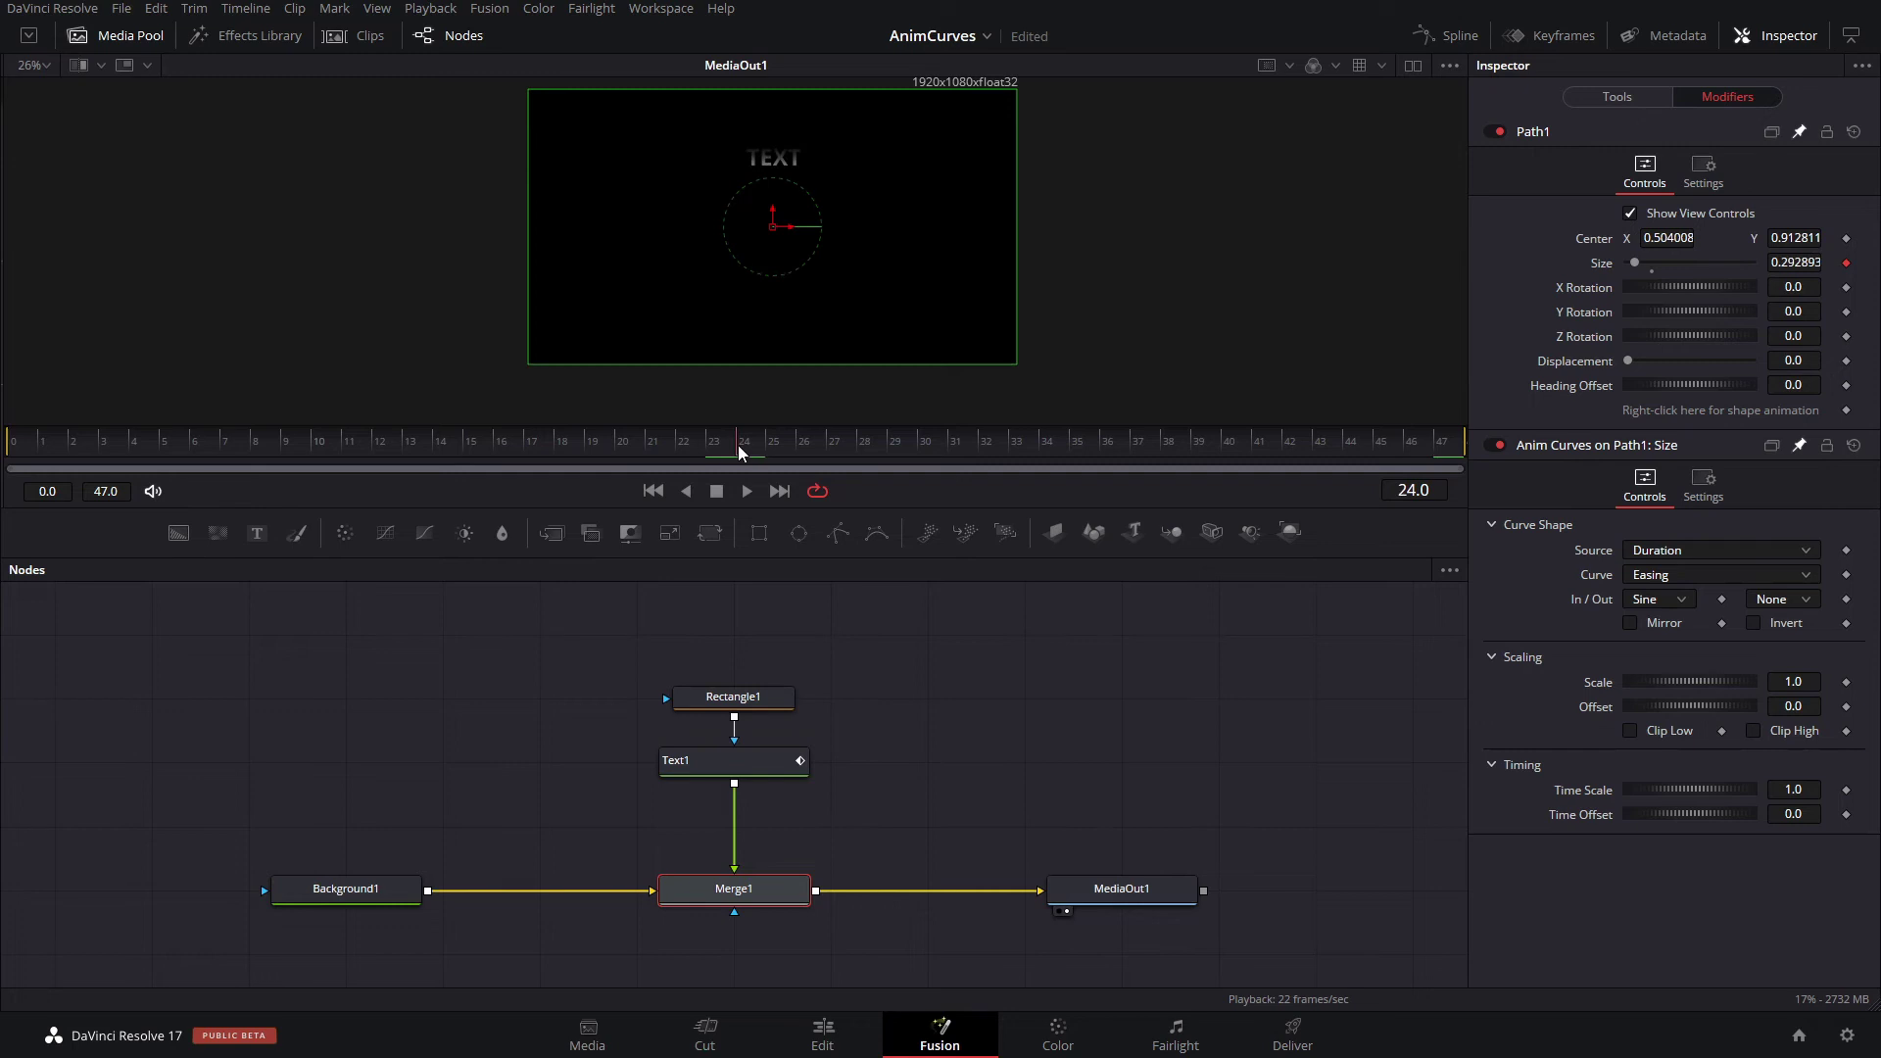
mouse_move(773, 458)
mouse_down()
mouse_move(1095, 432)
mouse_move(827, 428)
mouse_move(780, 446)
mouse_up()
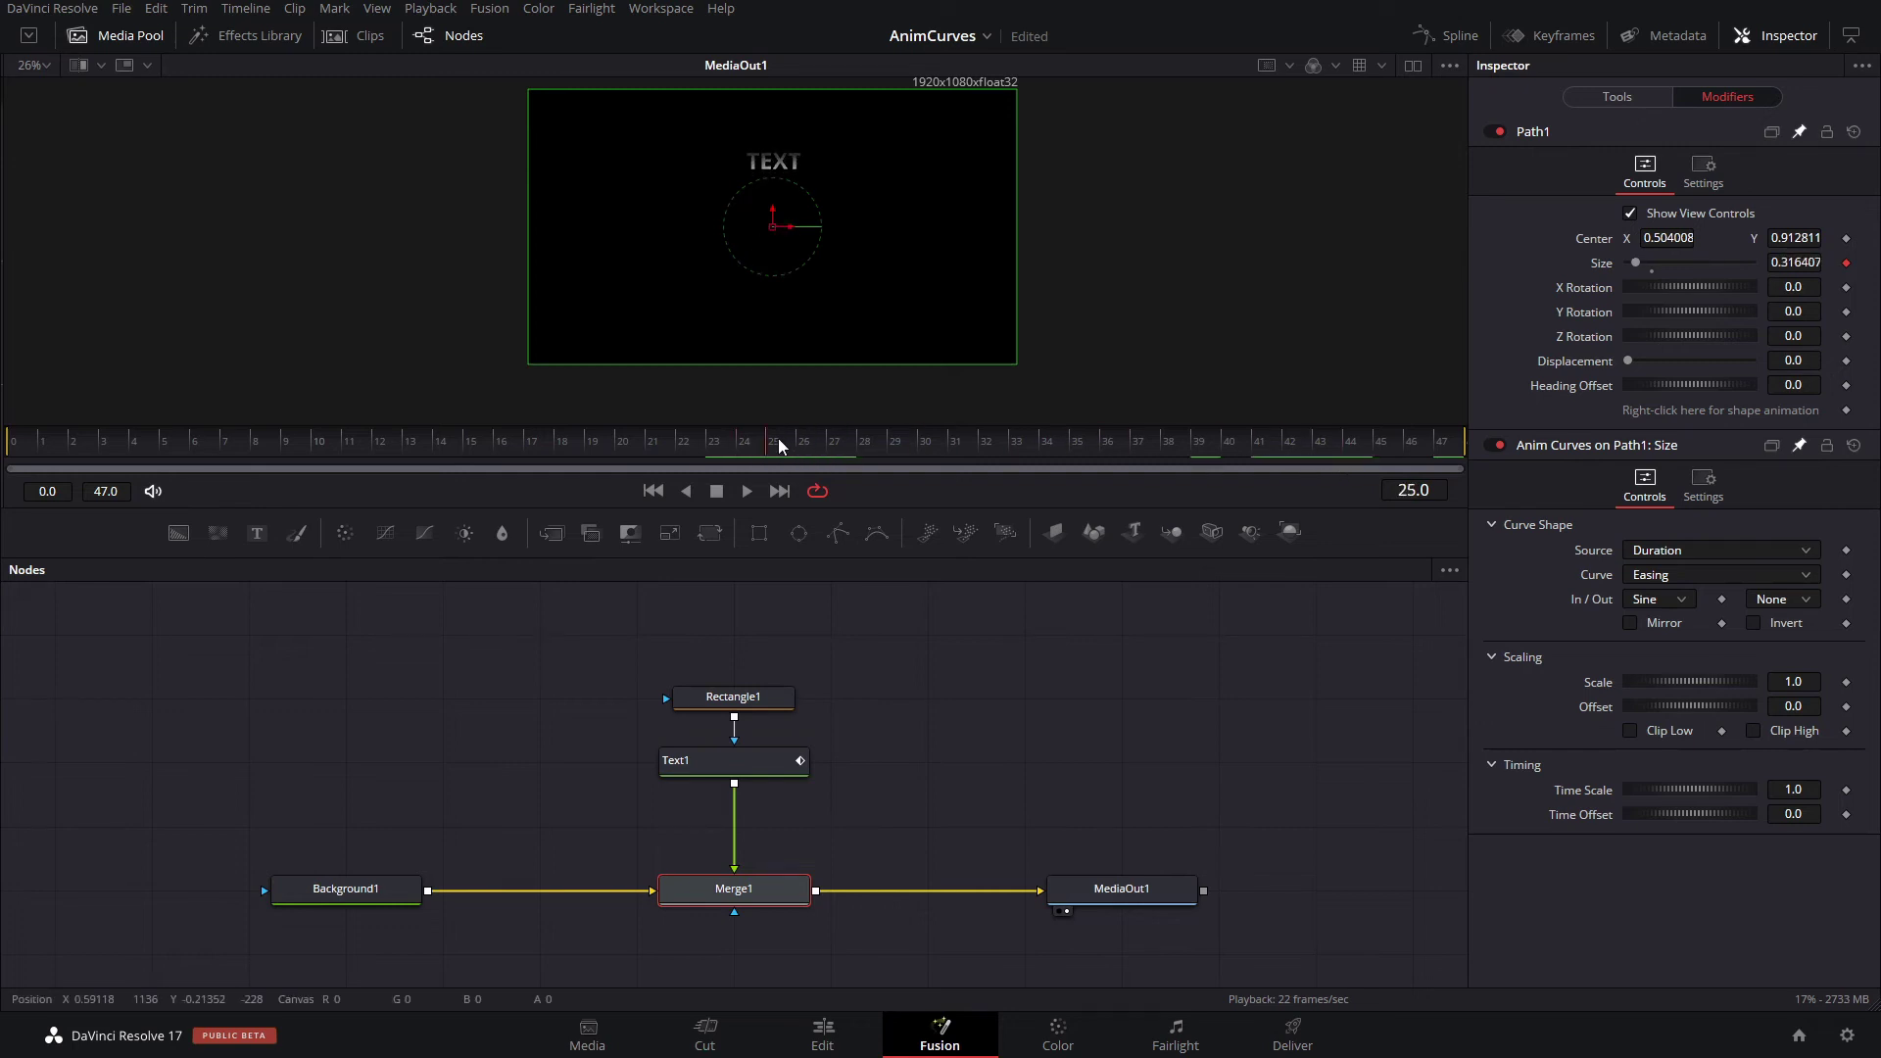
click(1713, 549)
click(1712, 549)
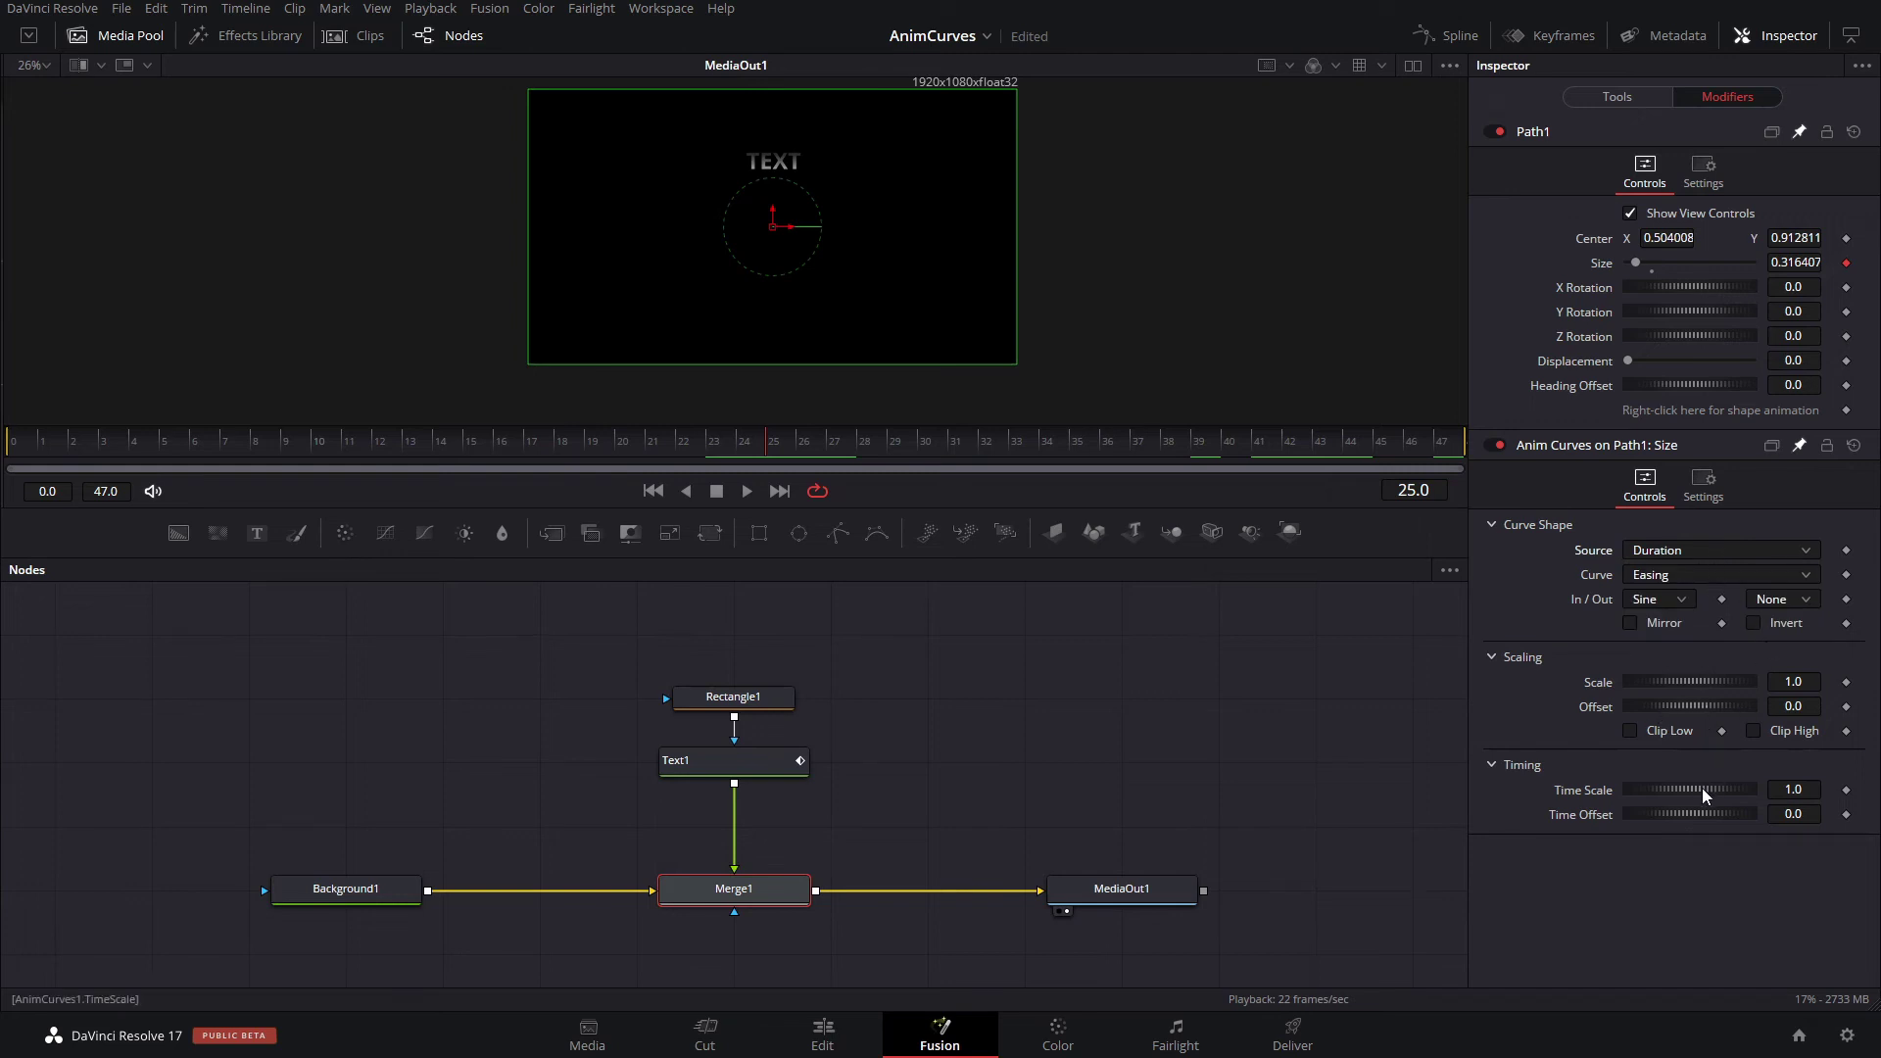
Try lowering the Time Scale of the Anim Curves and reset it to 1.0.
drag(1697, 793, 1689, 795)
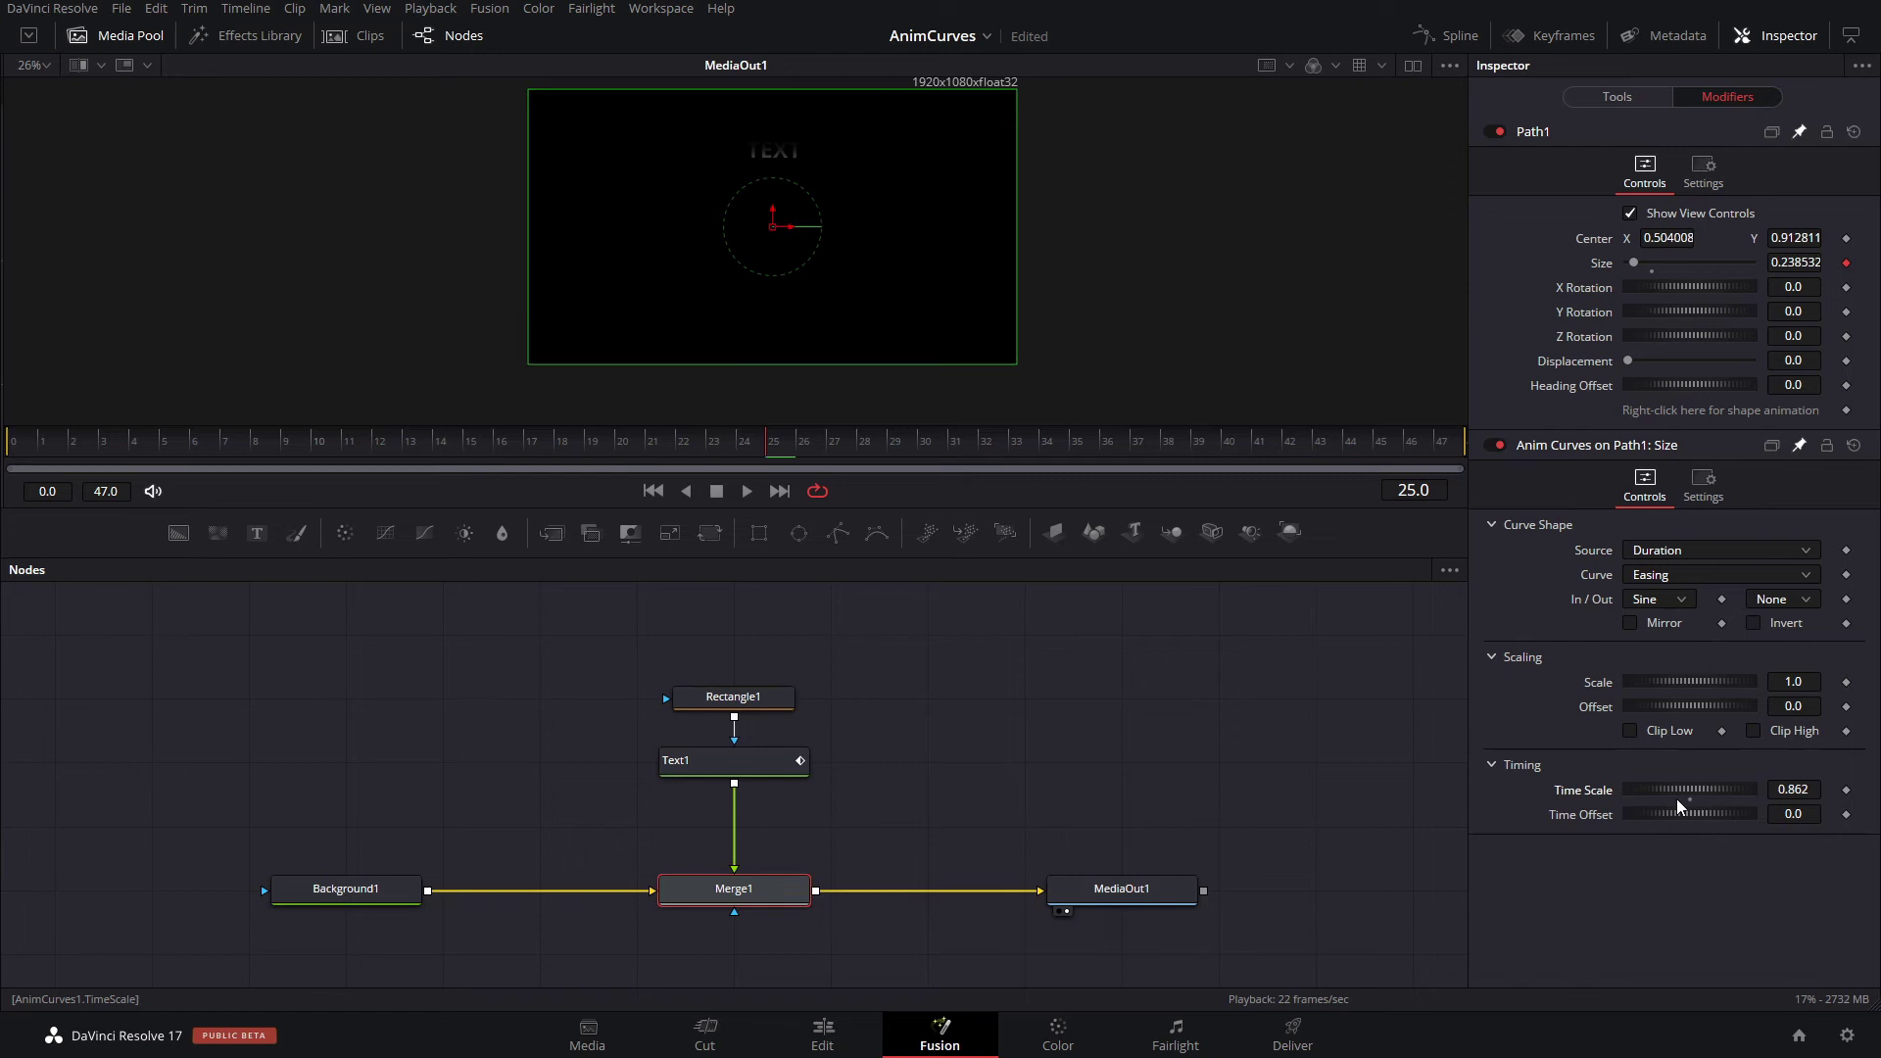
drag(1678, 798, 1667, 800)
double_click(1692, 799)
Enable Mirror on the Size Anim Curves, play the animation from frame 0, and scrub on to frame 45.
click(1634, 623)
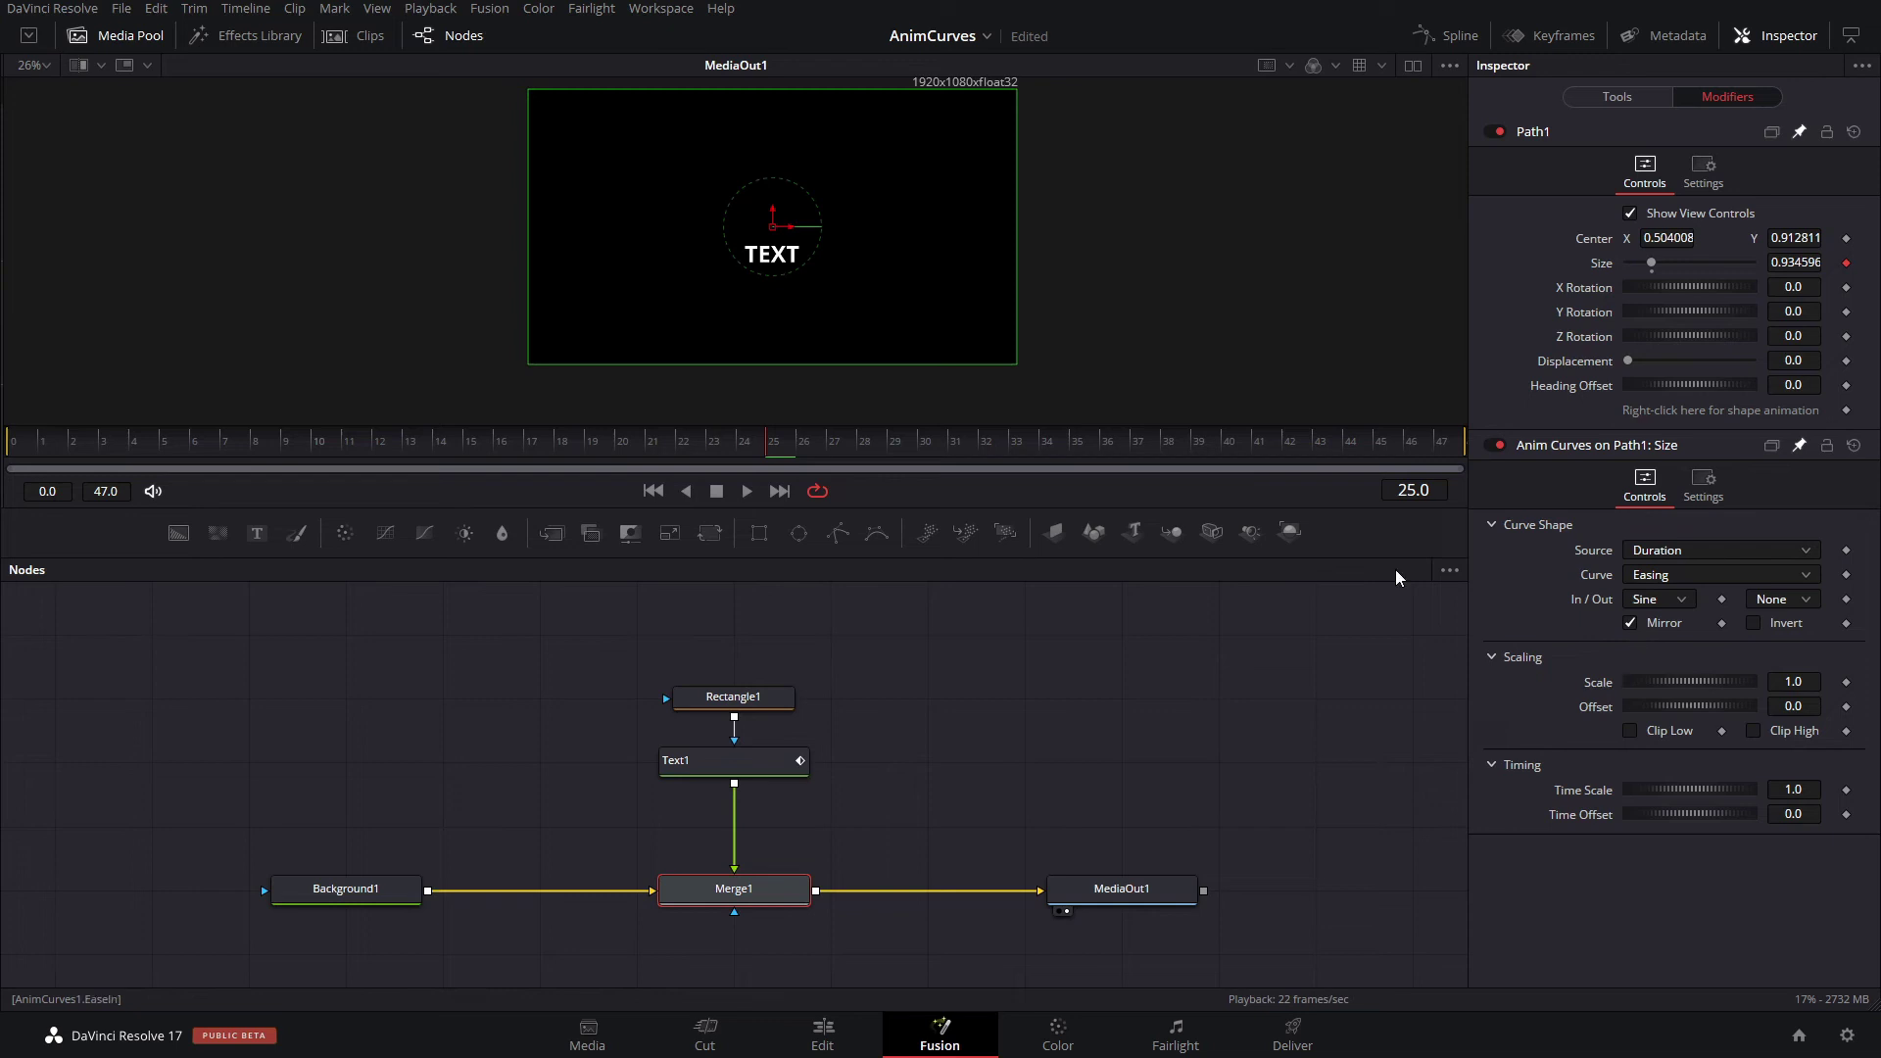
drag(51, 447, 27, 460)
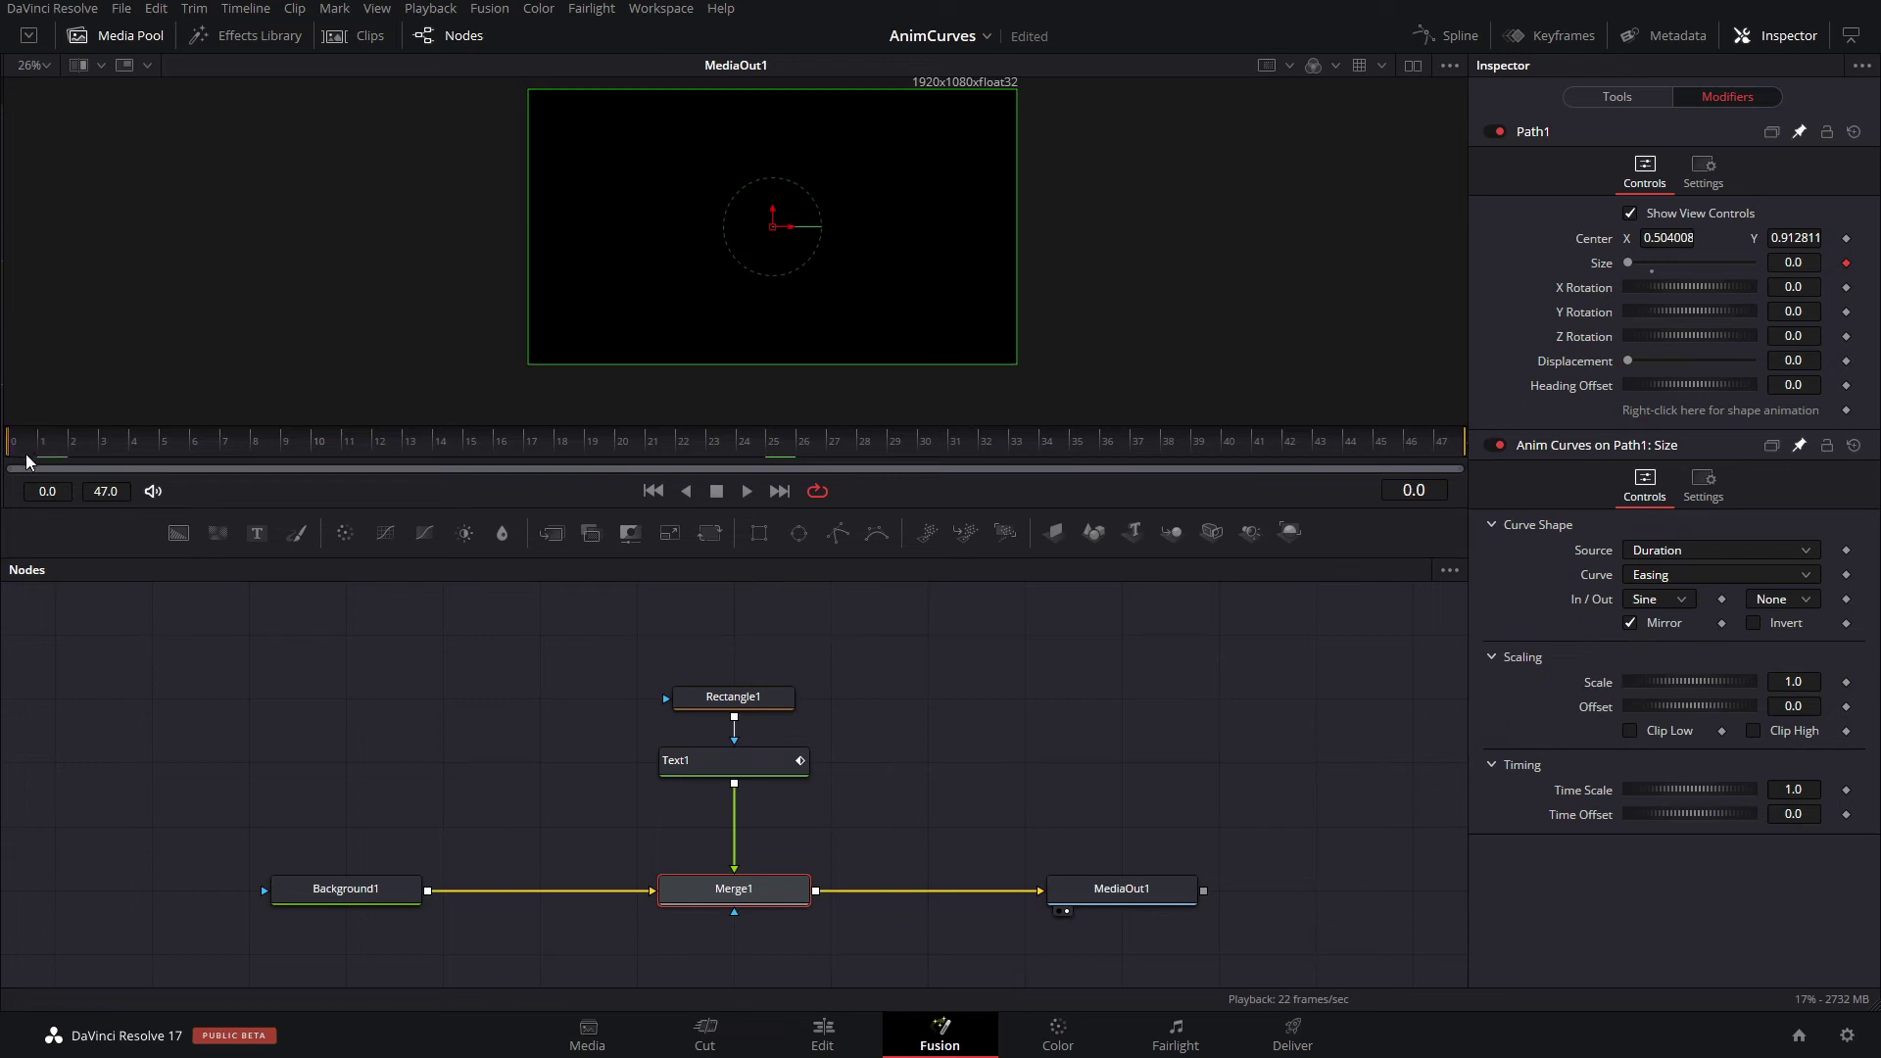
key(space)
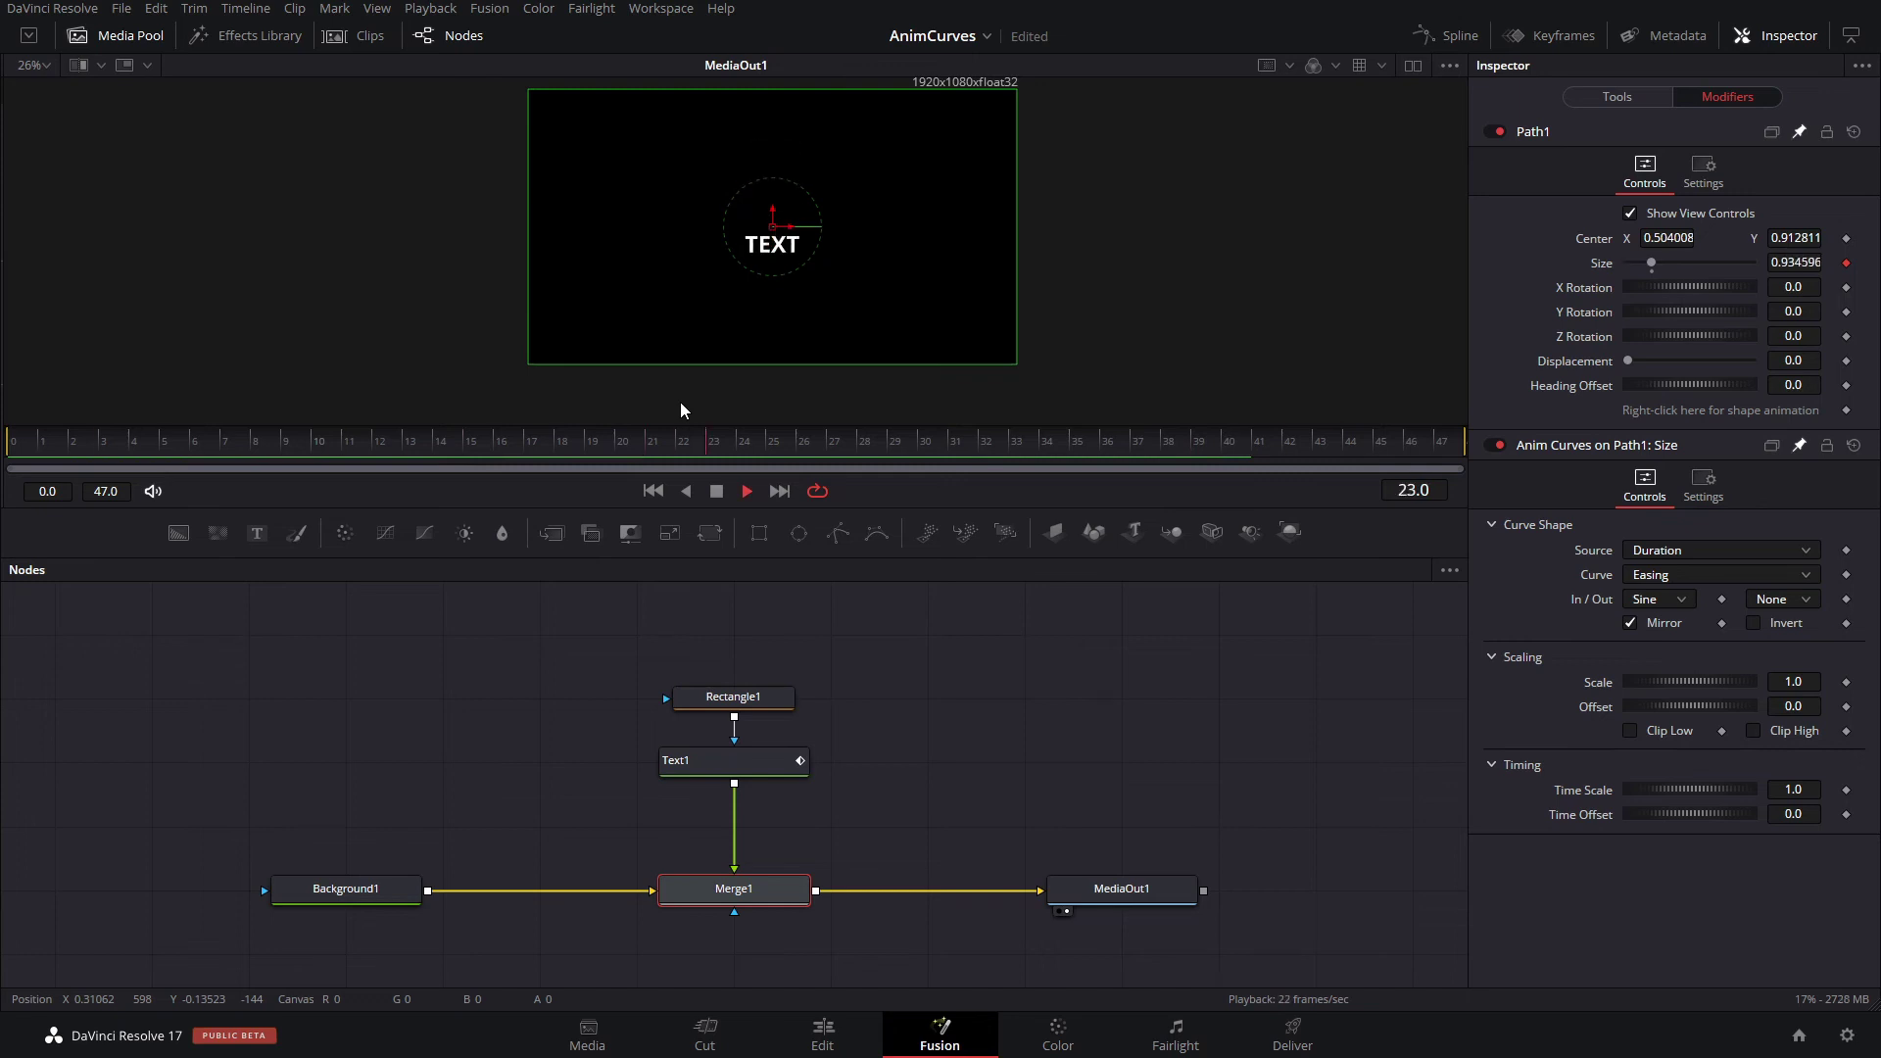
key(space)
drag(786, 444, 1106, 449)
click(1398, 455)
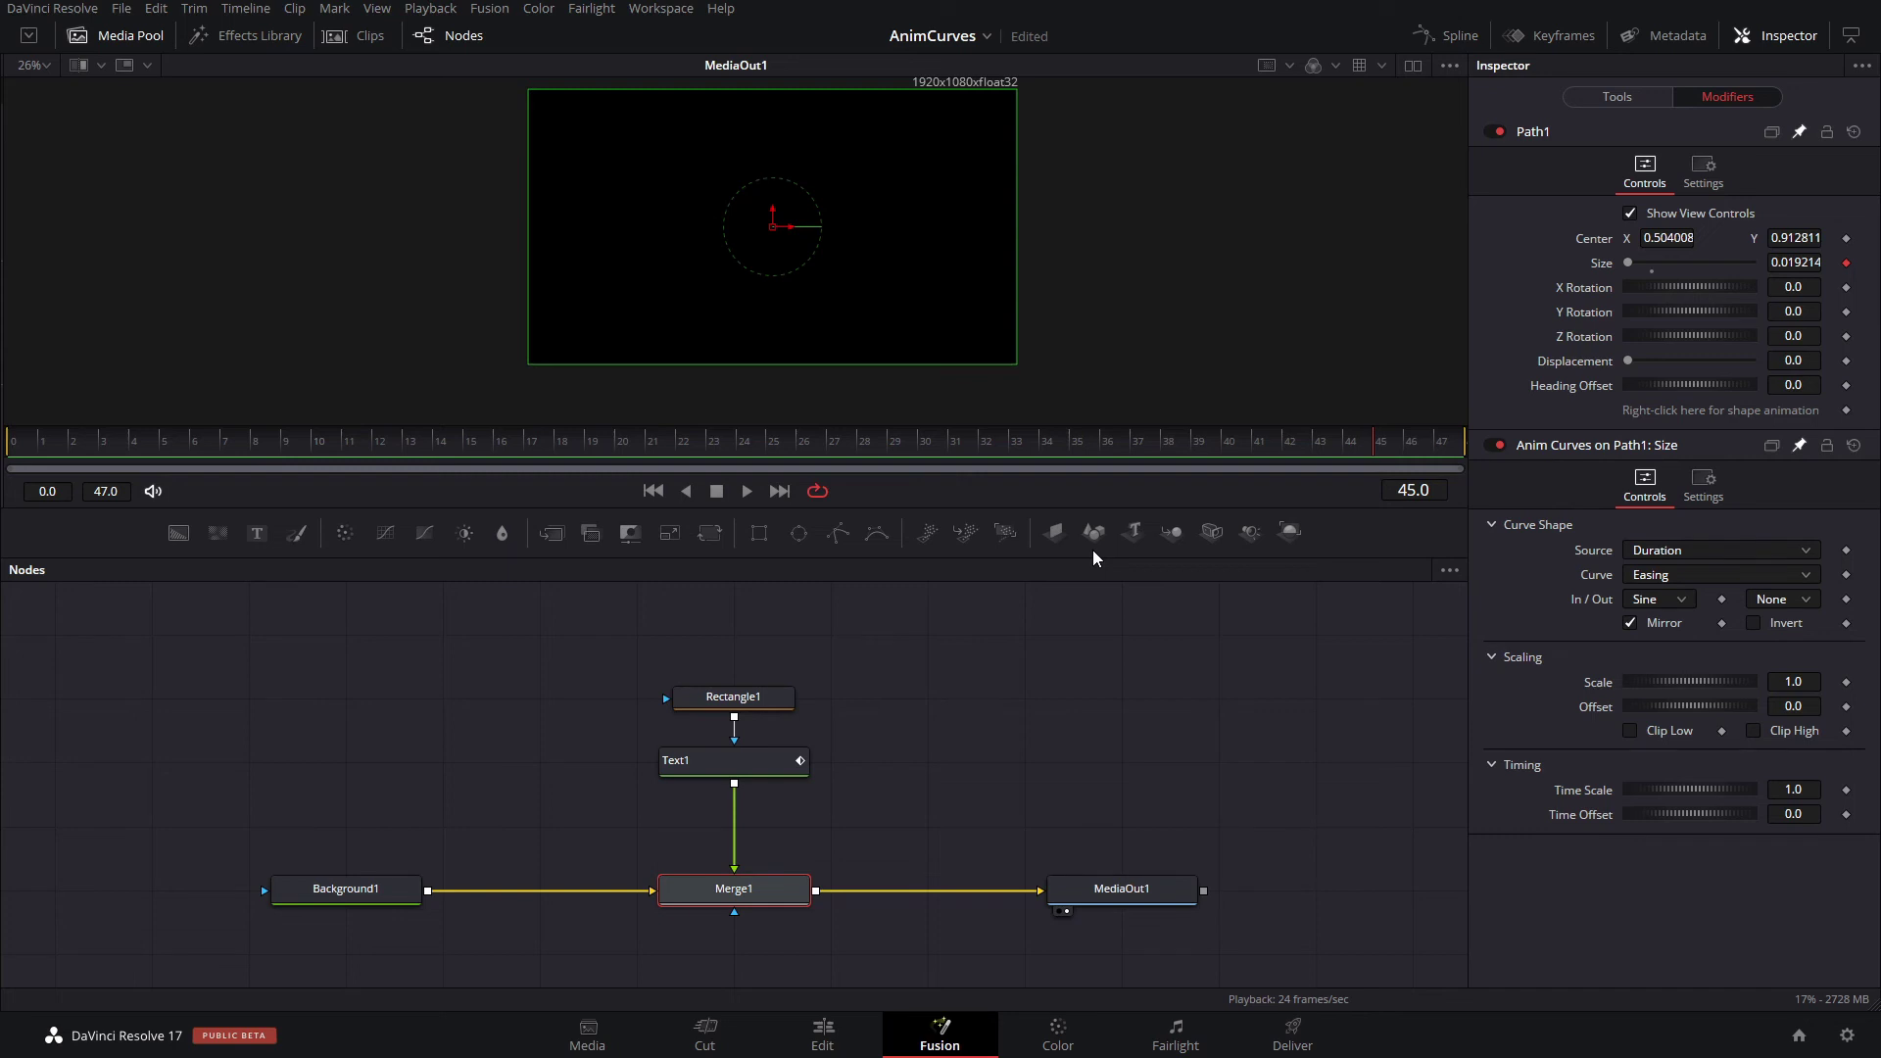
right_click(1572, 237)
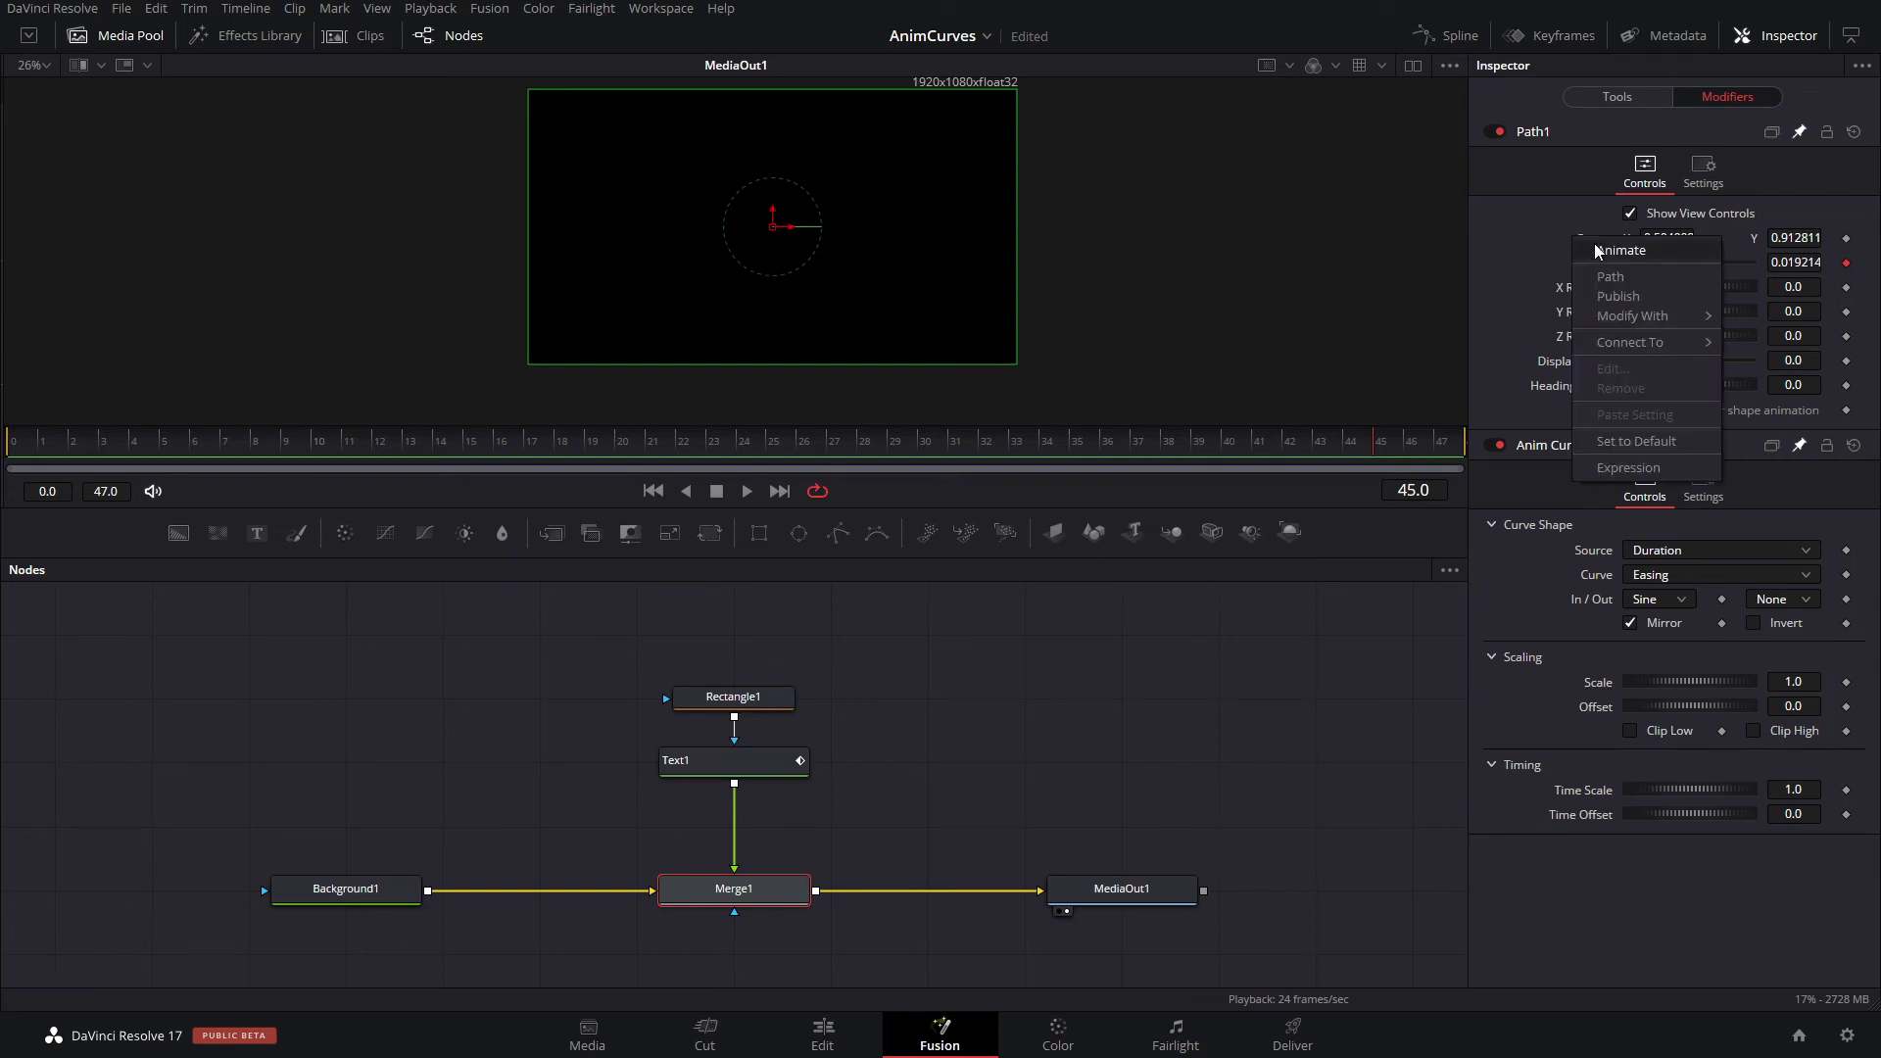
mouse_move(1630, 321)
click(1507, 230)
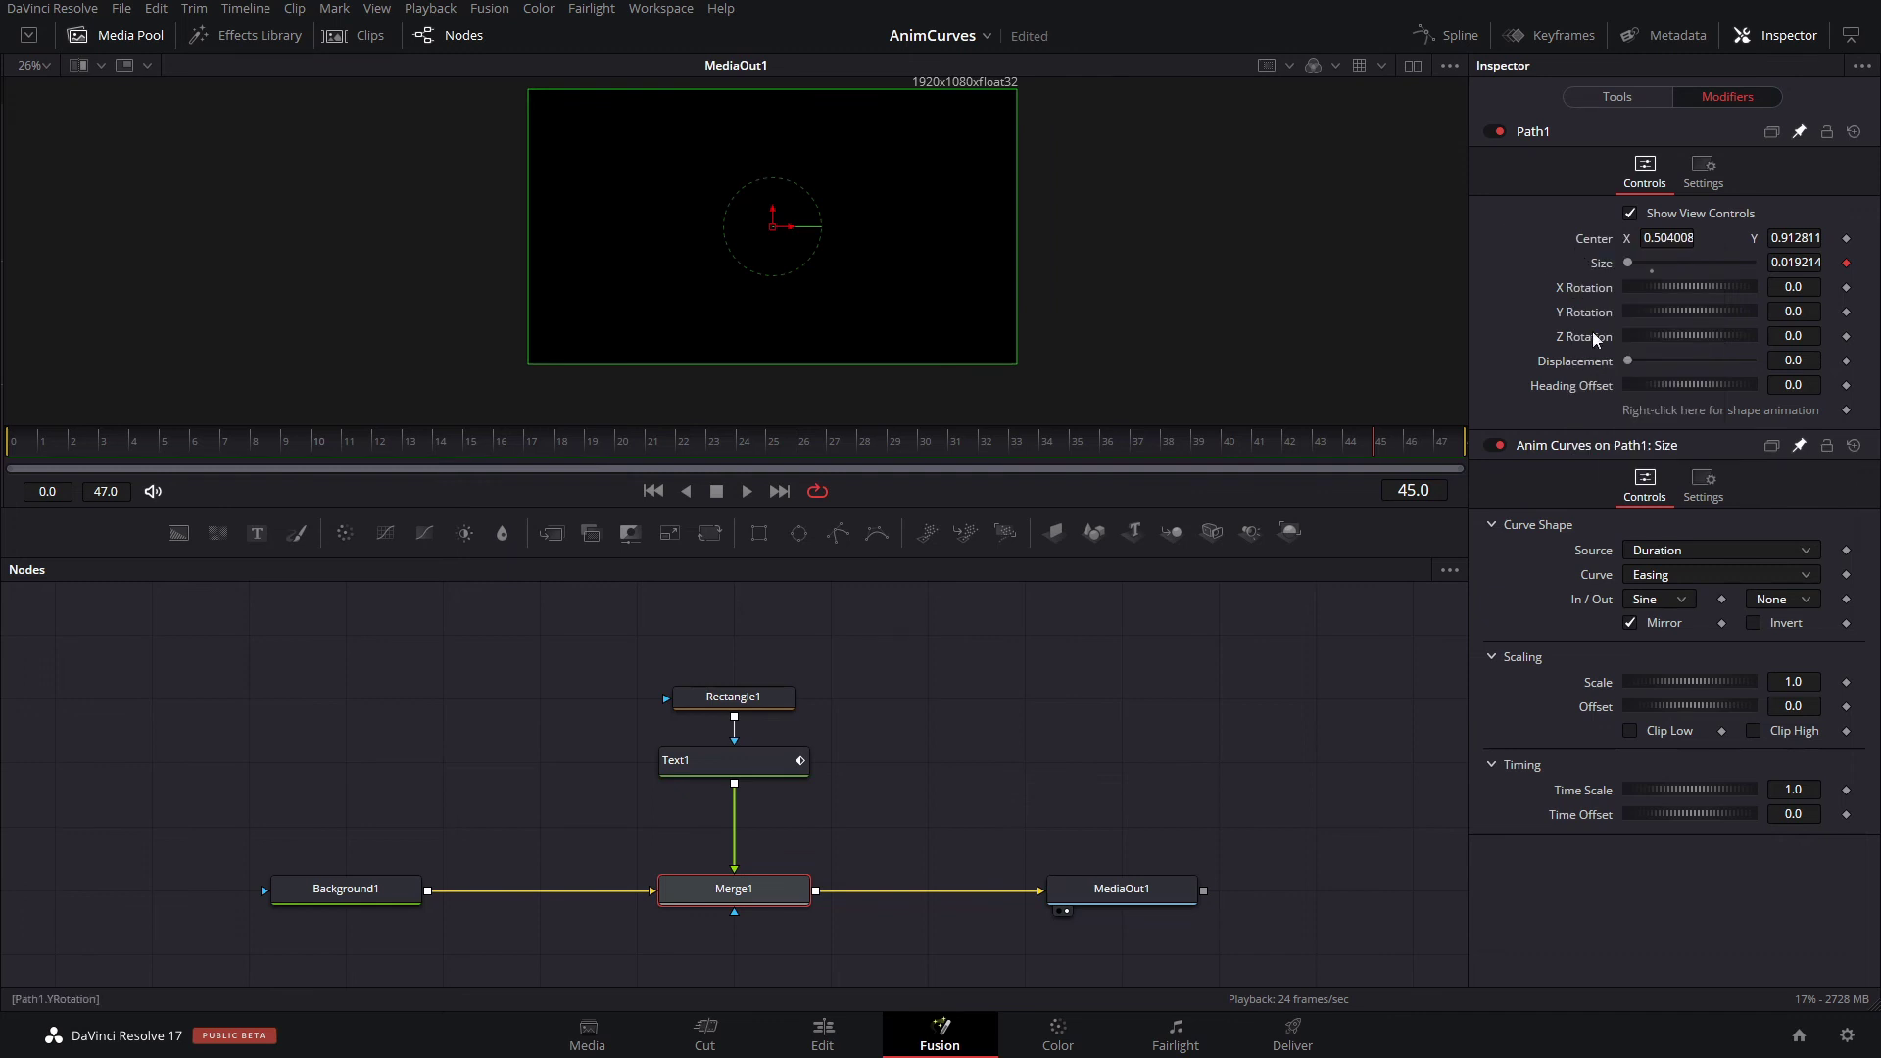
Scrub from frame 26 to frame 29 to inspect the text's mirrored return motion.
click(804, 444)
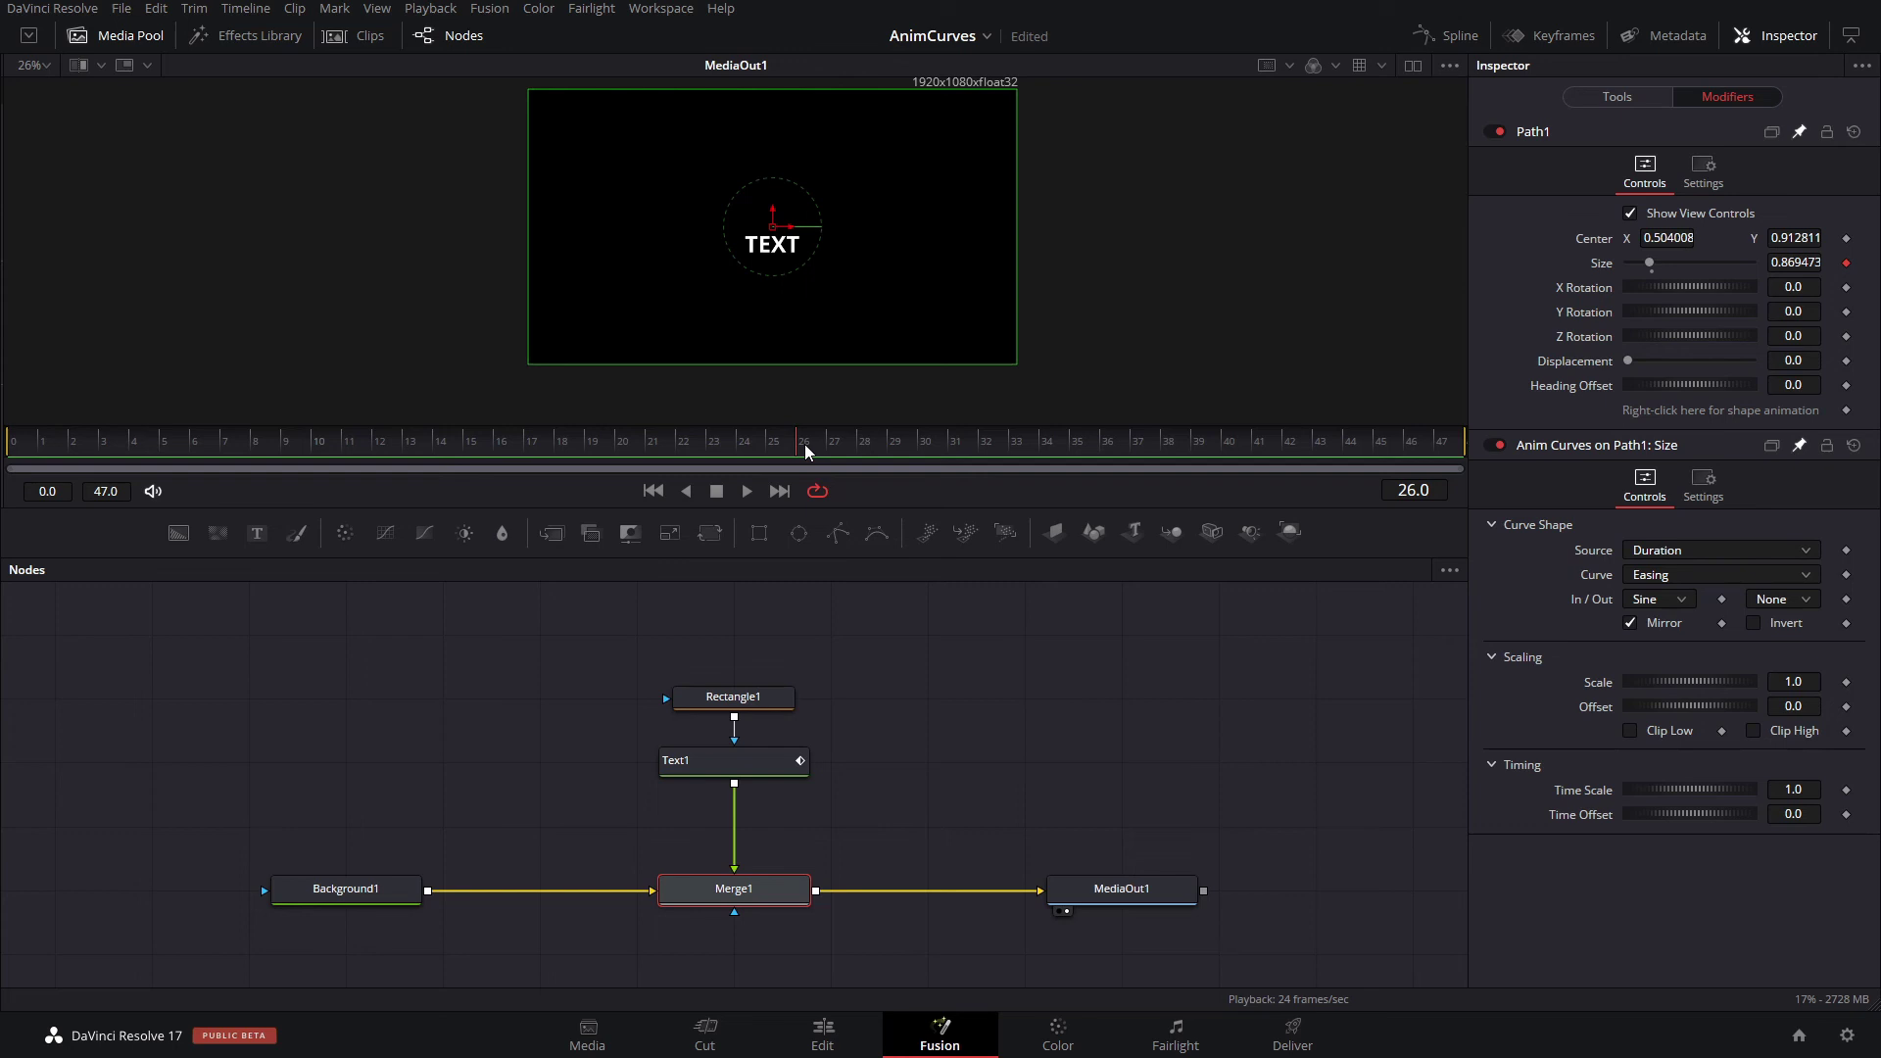
drag(804, 444, 895, 441)
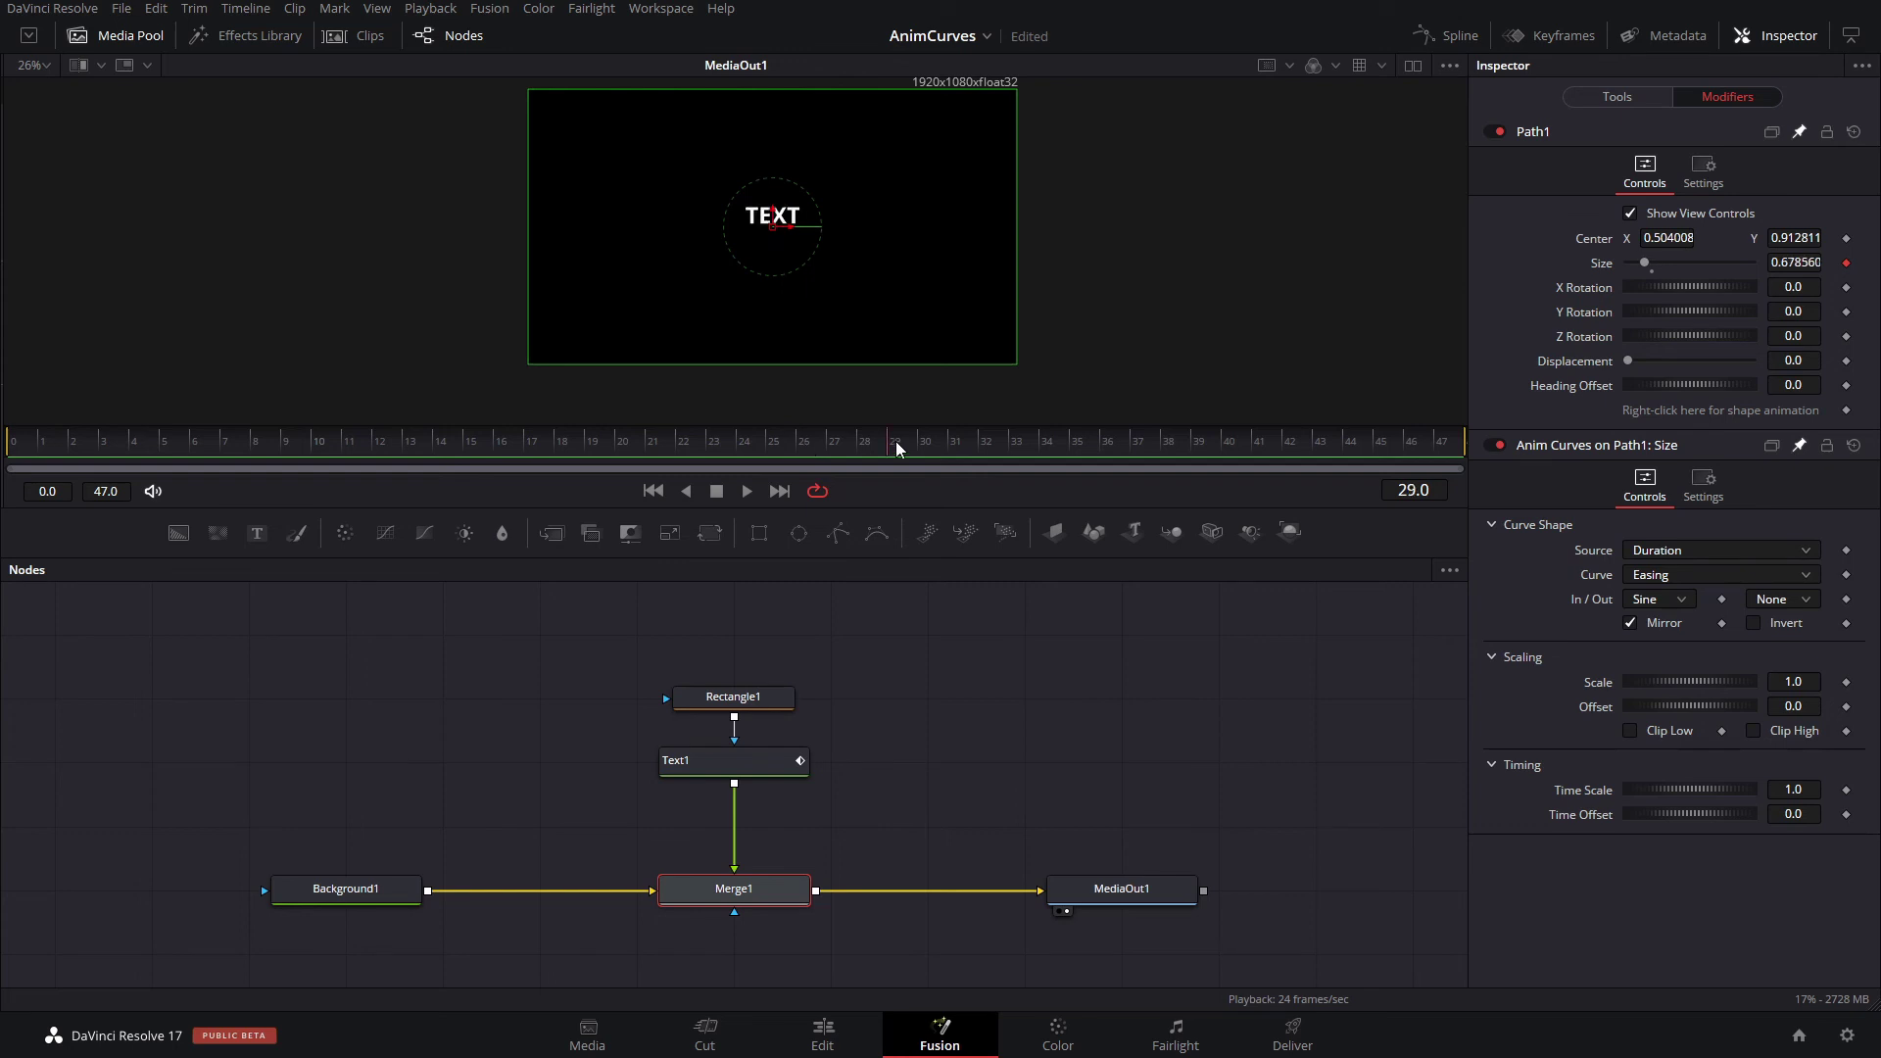